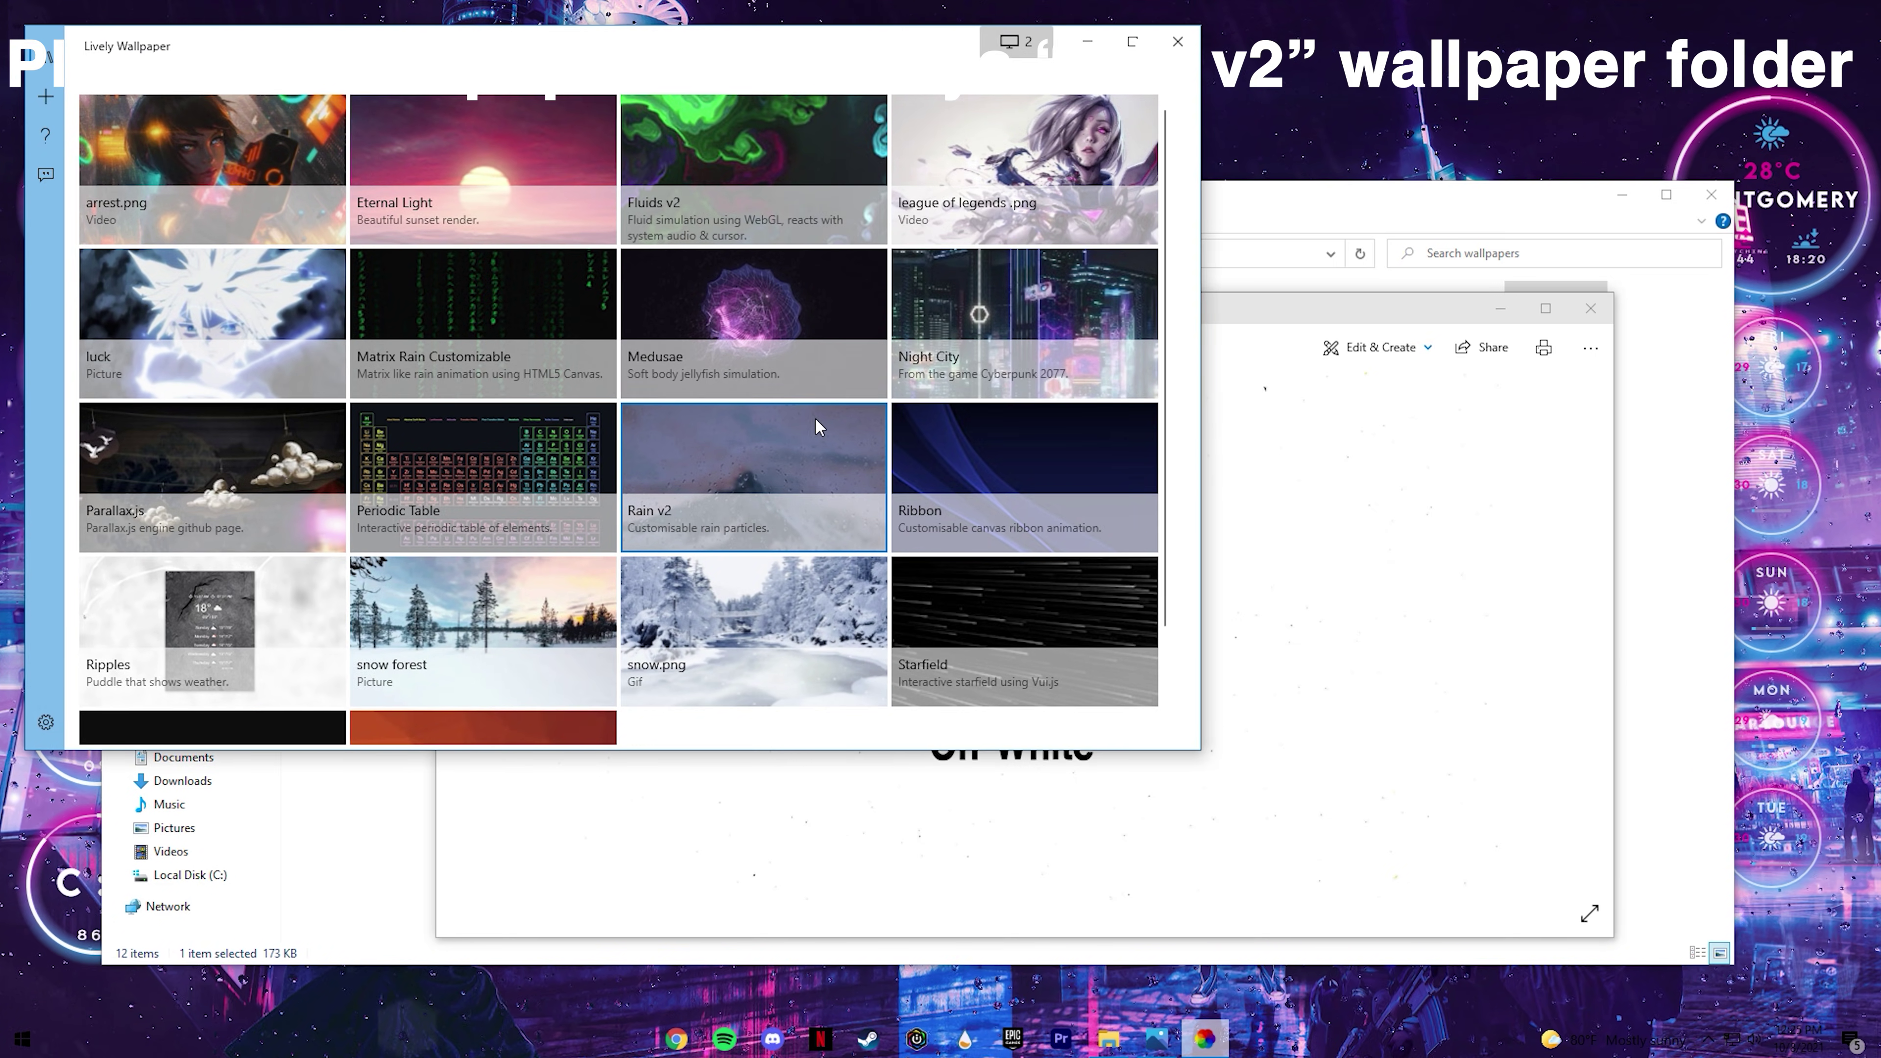
Open the Rain v2 wallpaper's folder on disk from Lively and set the windows aside.
right_click(734, 493)
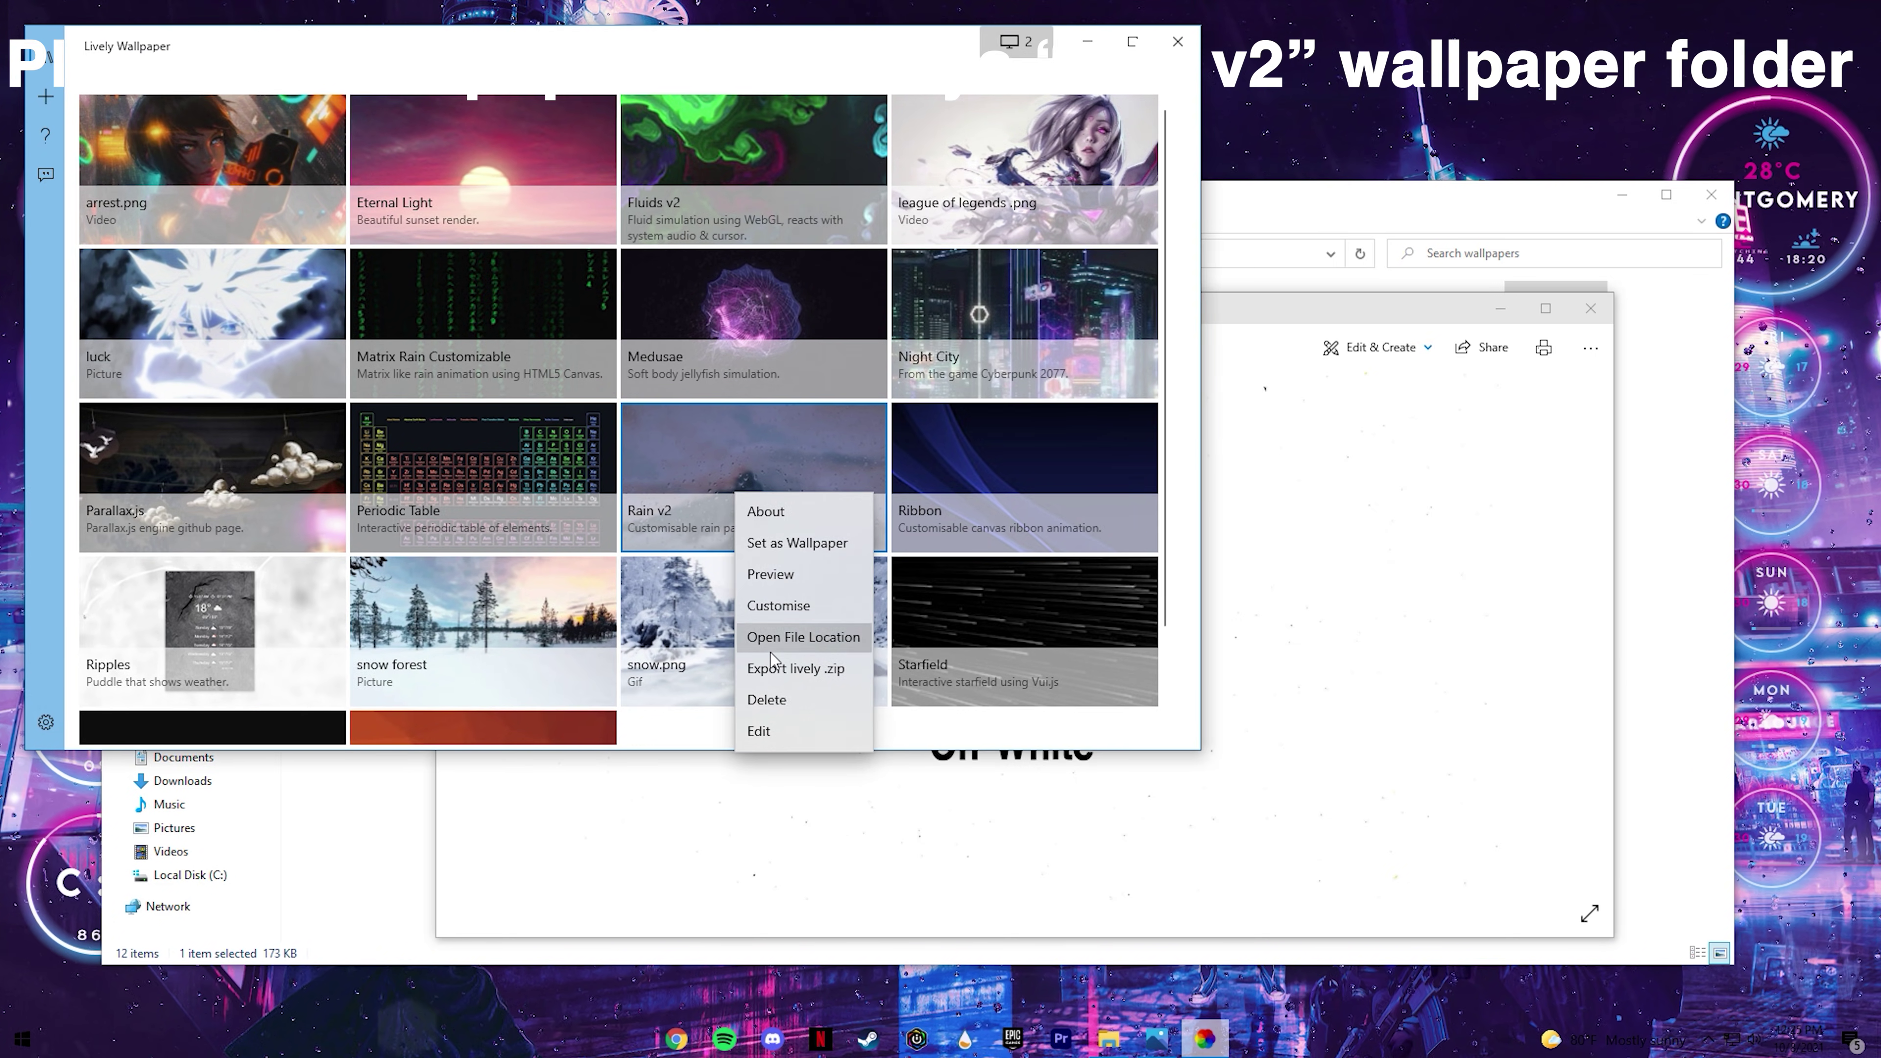
left_click(771, 648)
left_click_drag(636, 51, 470, 78)
left_click(916, 70)
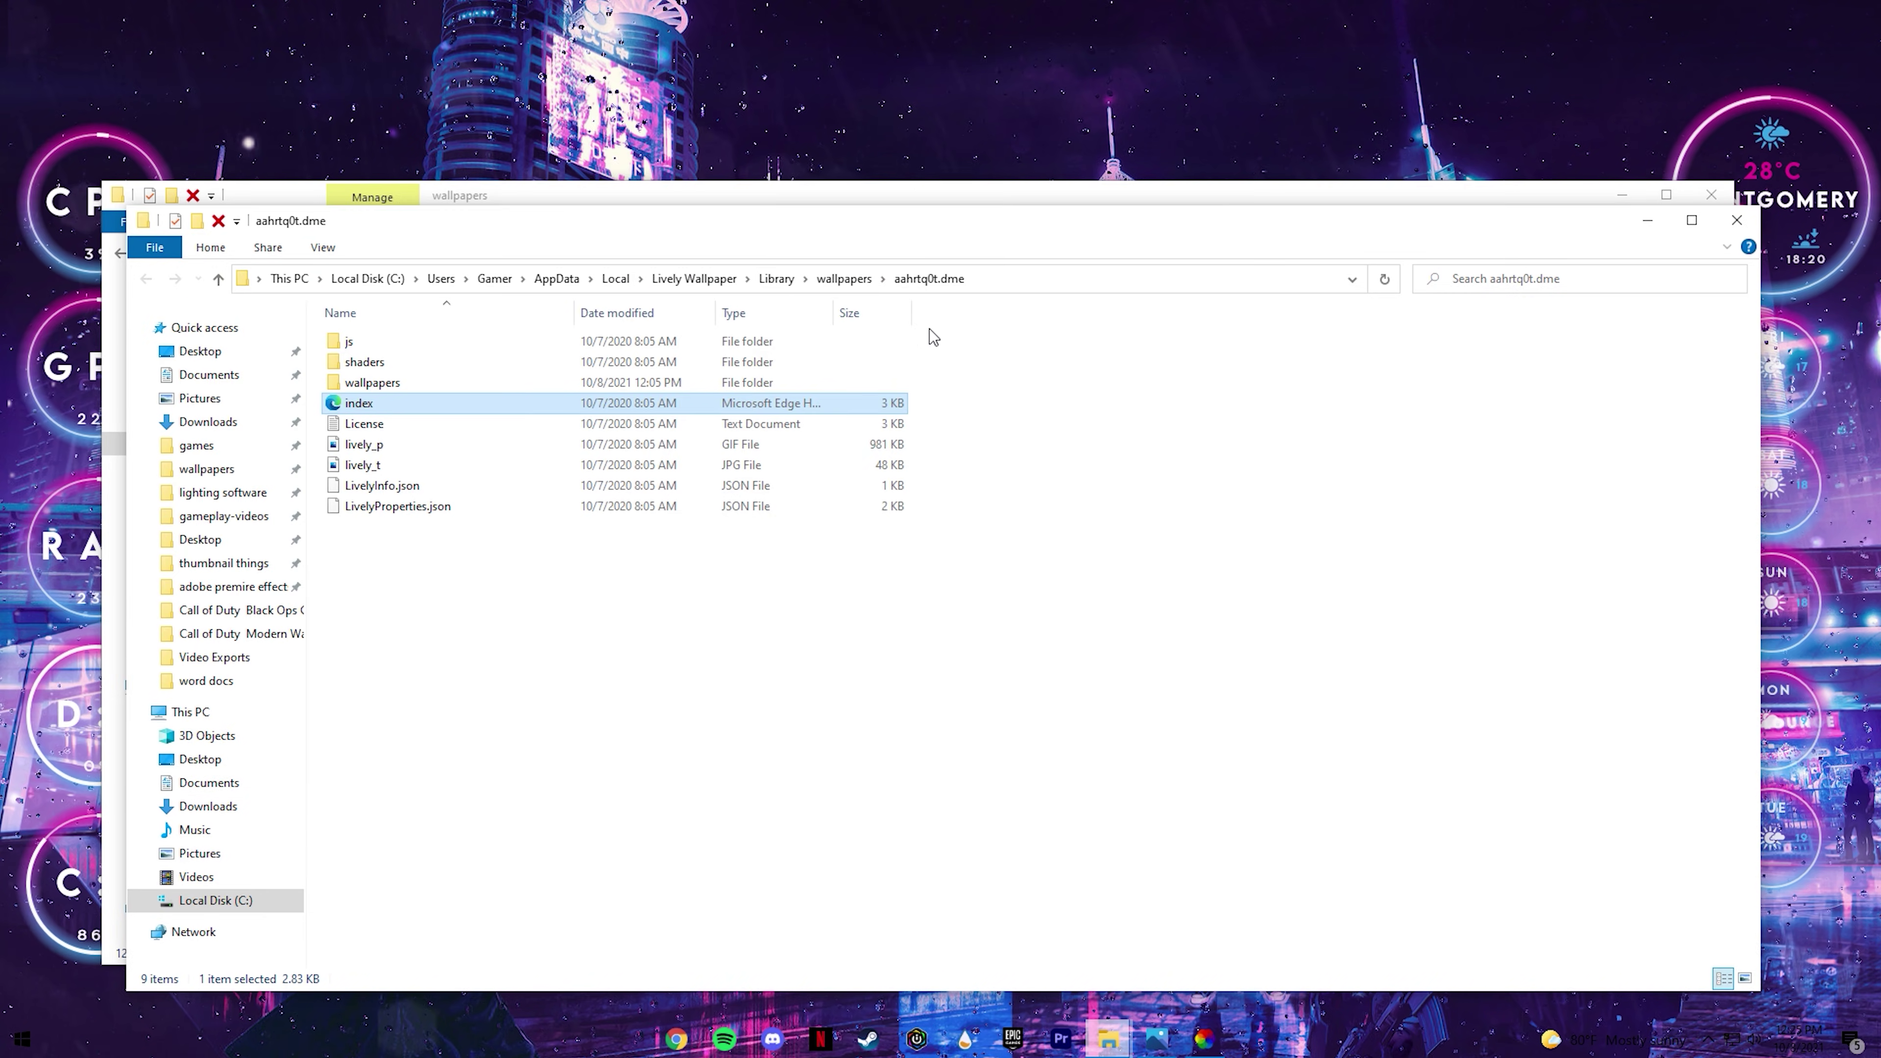
left_click_drag(822, 226, 951, 551)
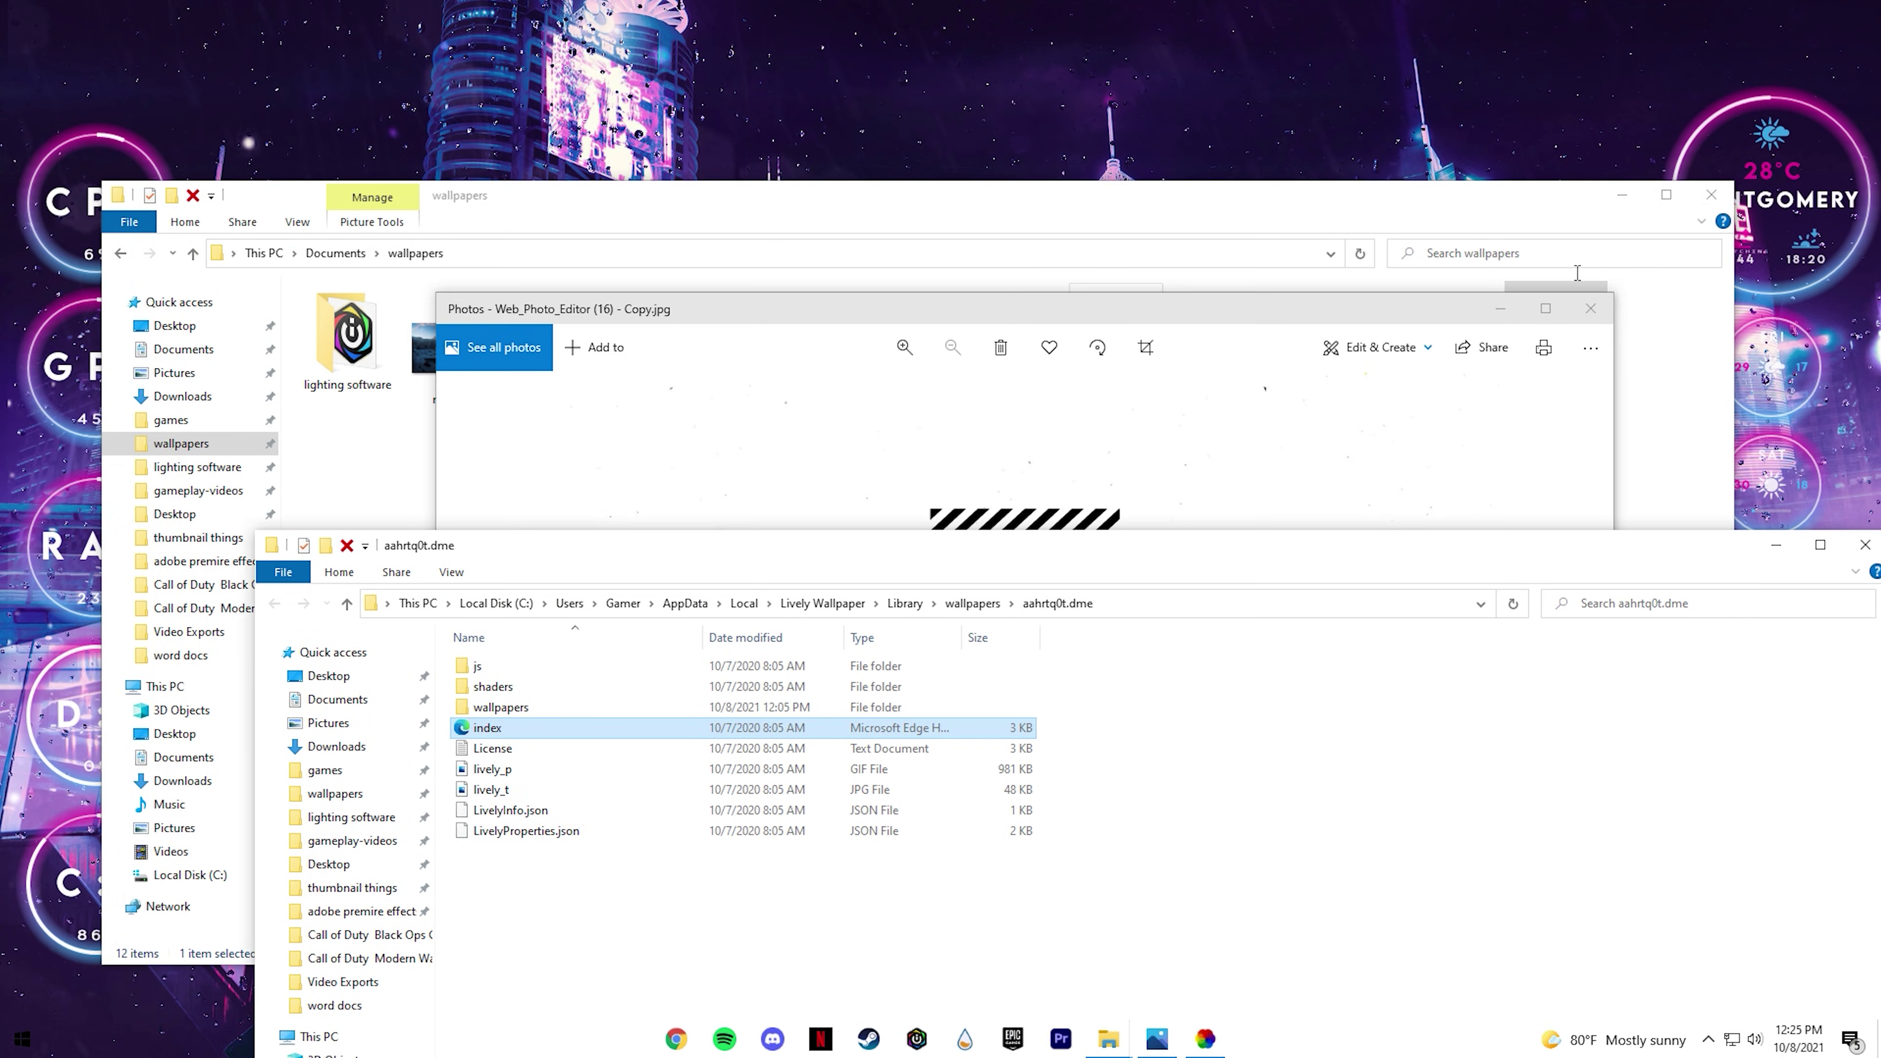
Close the photo viewer and move Web_Photo_Editor (16).jpg into the aahrtq0t.dme wallpapers folder.
left_click(1585, 312)
left_click_drag(1270, 550, 1271, 482)
left_click_drag(1544, 361, 493, 650)
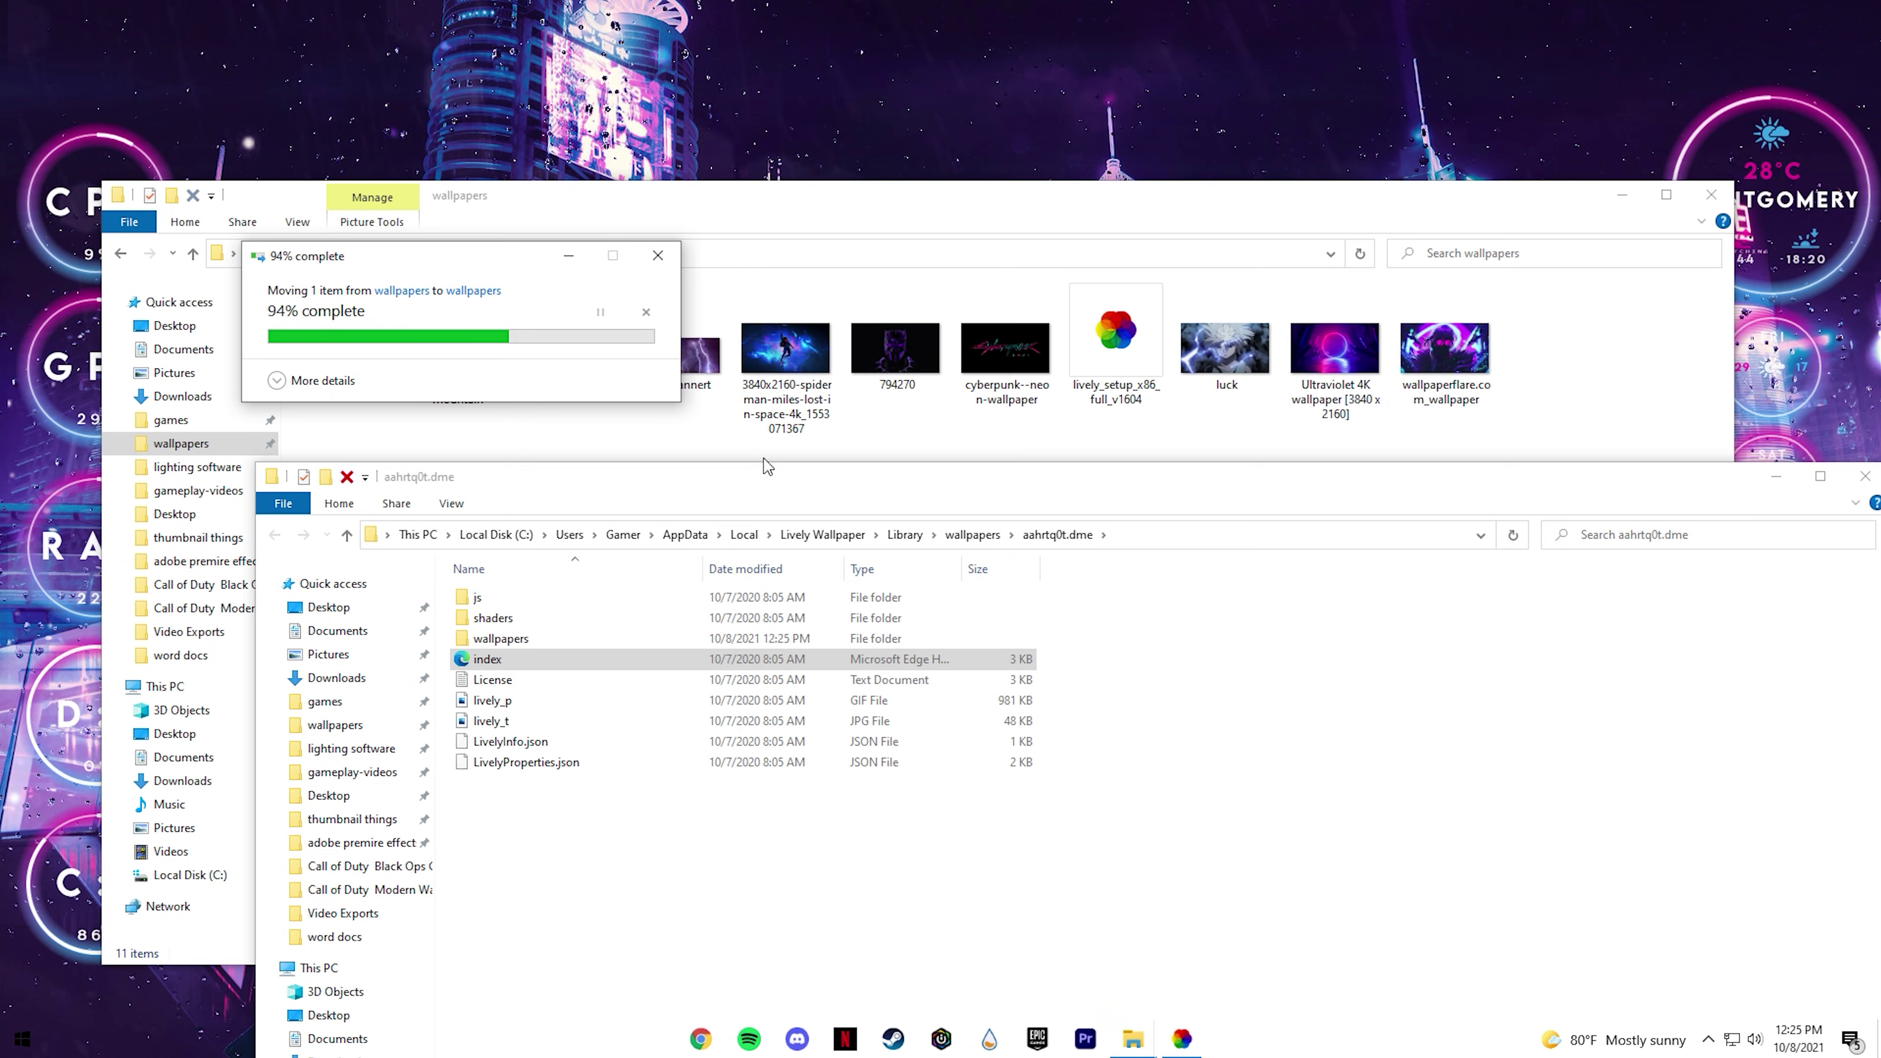
left_click_drag(1405, 485, 1332, 284)
Close the folder window and bring up the Lively Wallpaper library from the tray.
left_click(1722, 282)
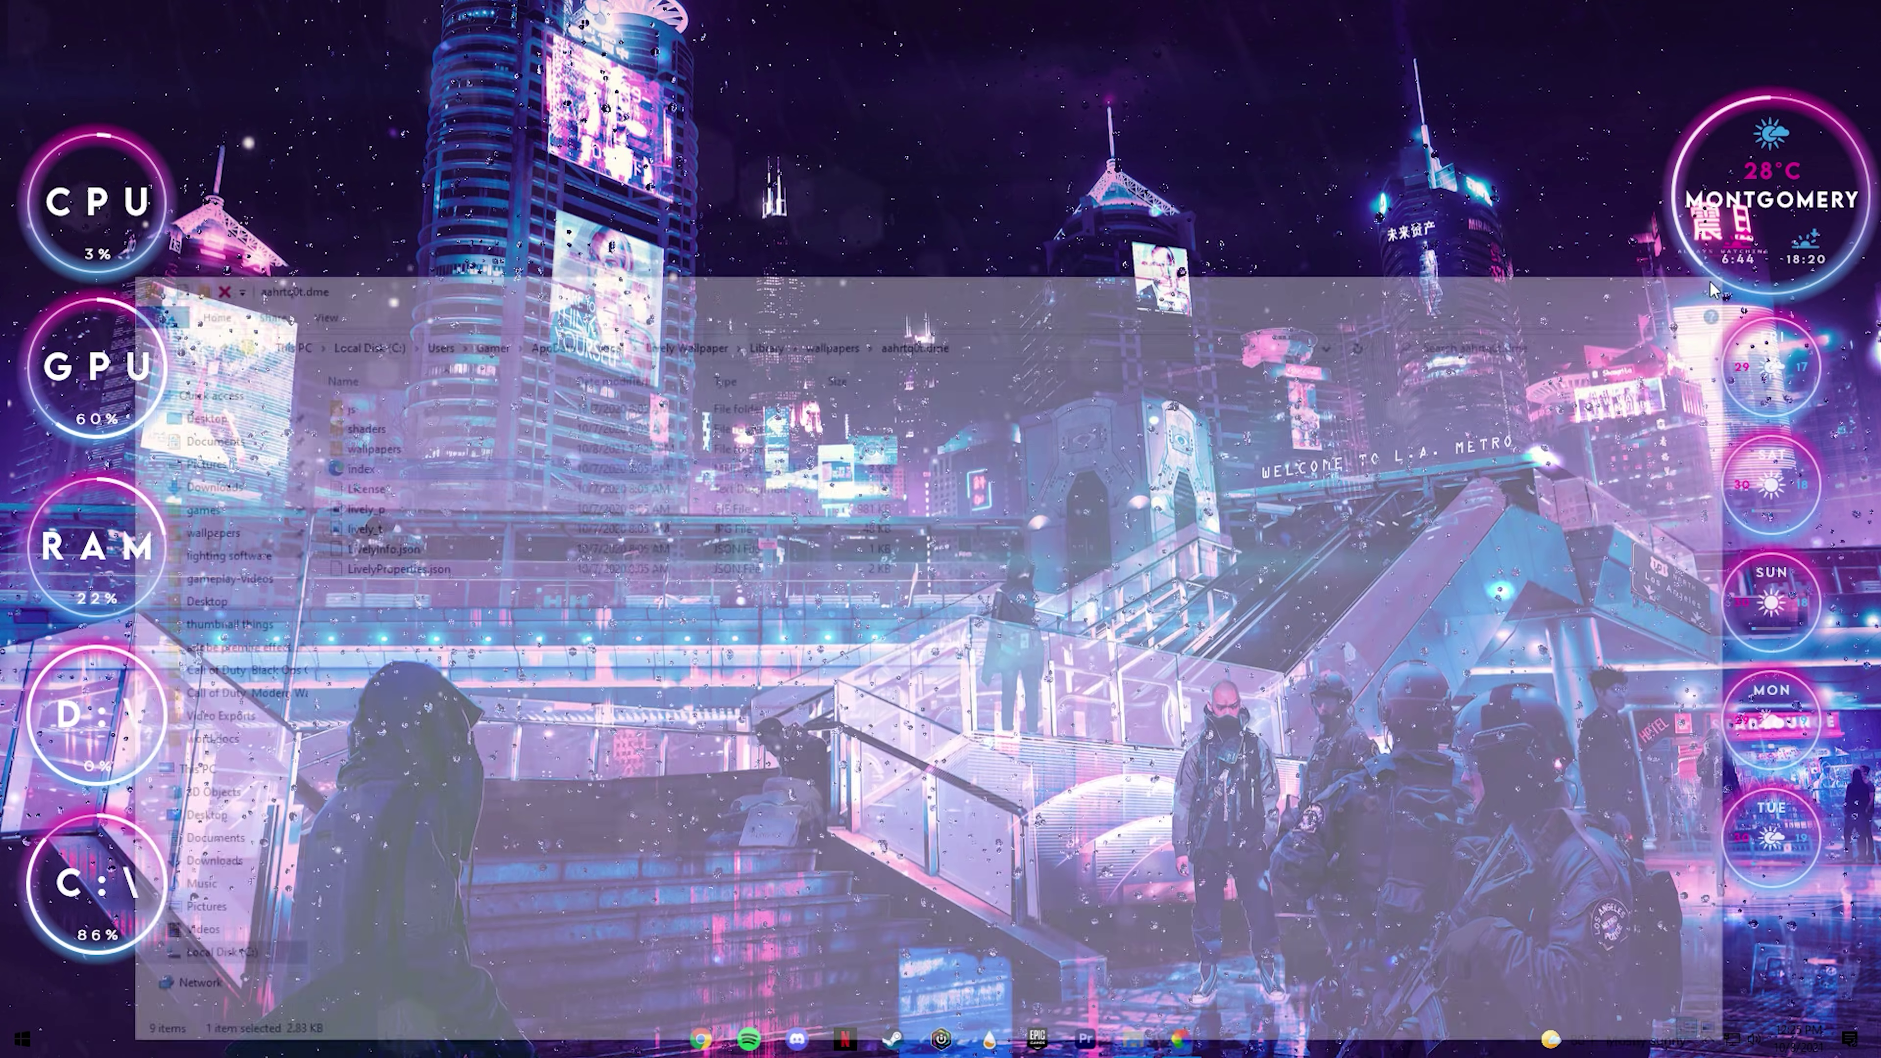
left_click(1709, 1039)
right_click(1748, 959)
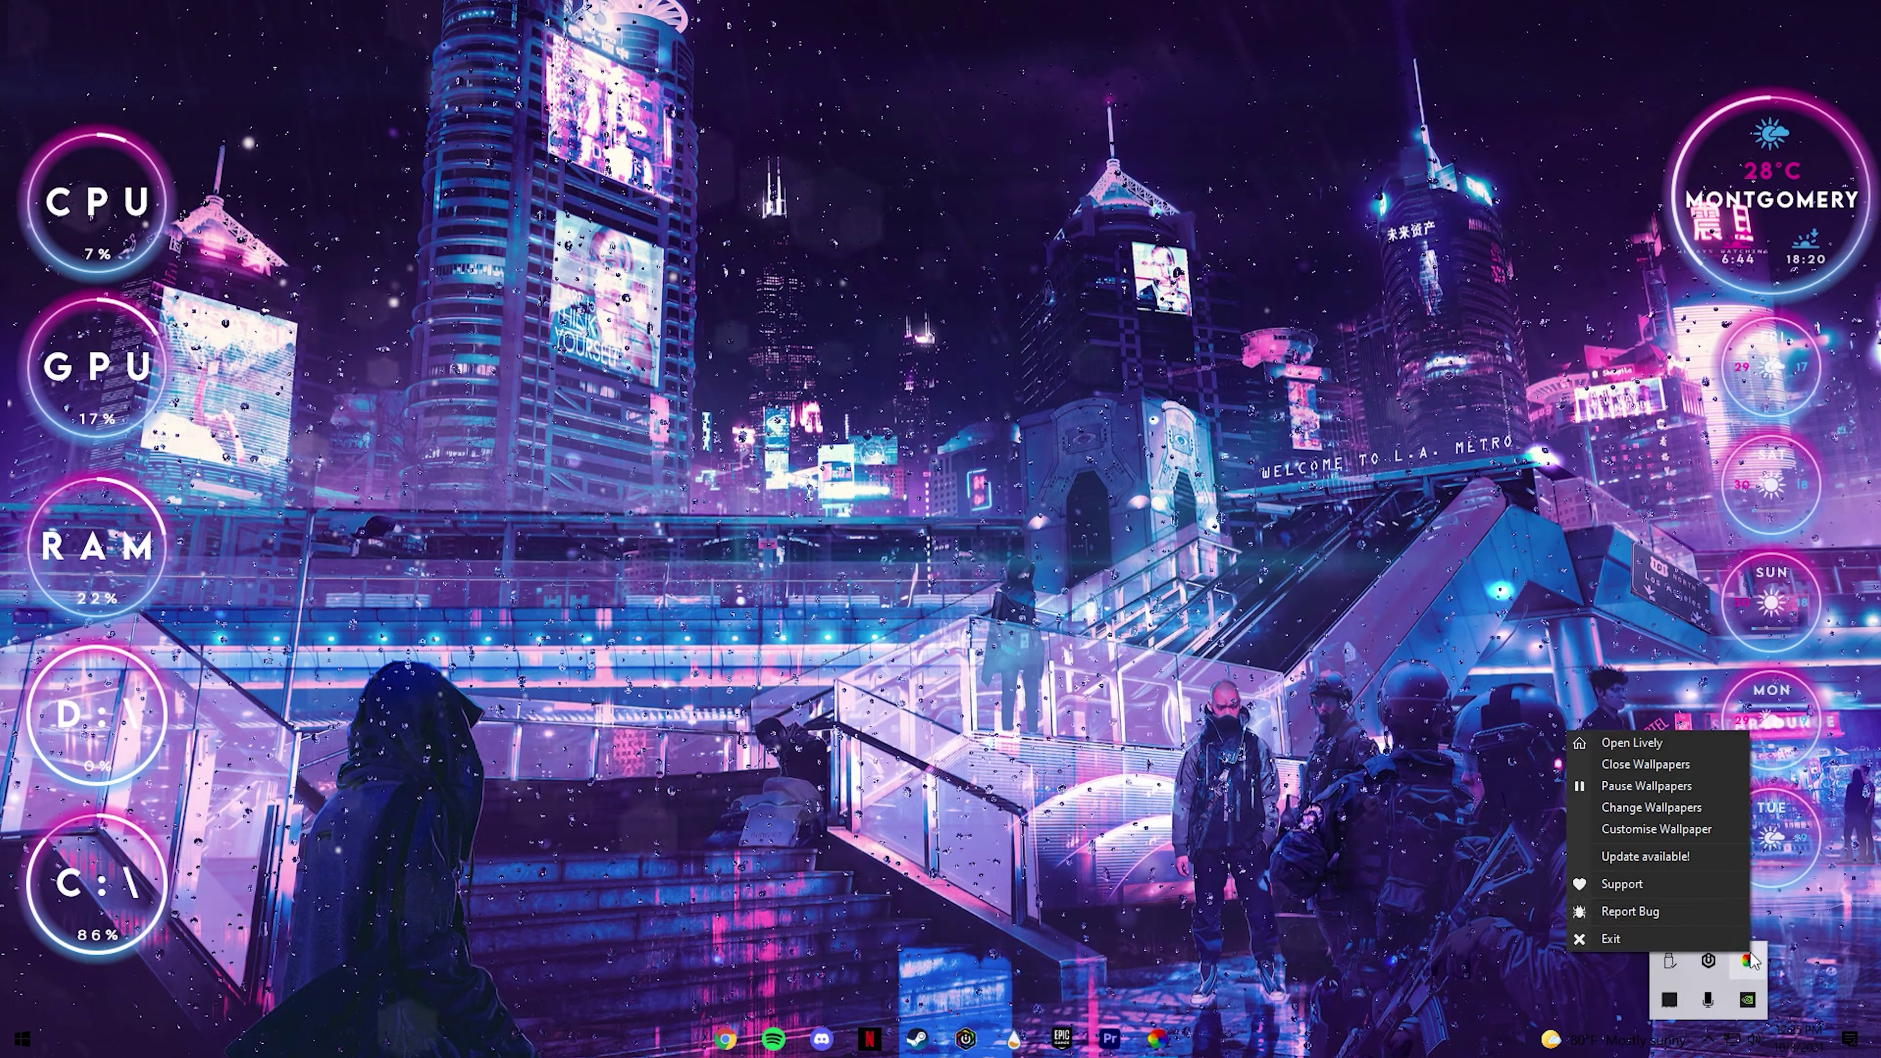
left_click(1669, 740)
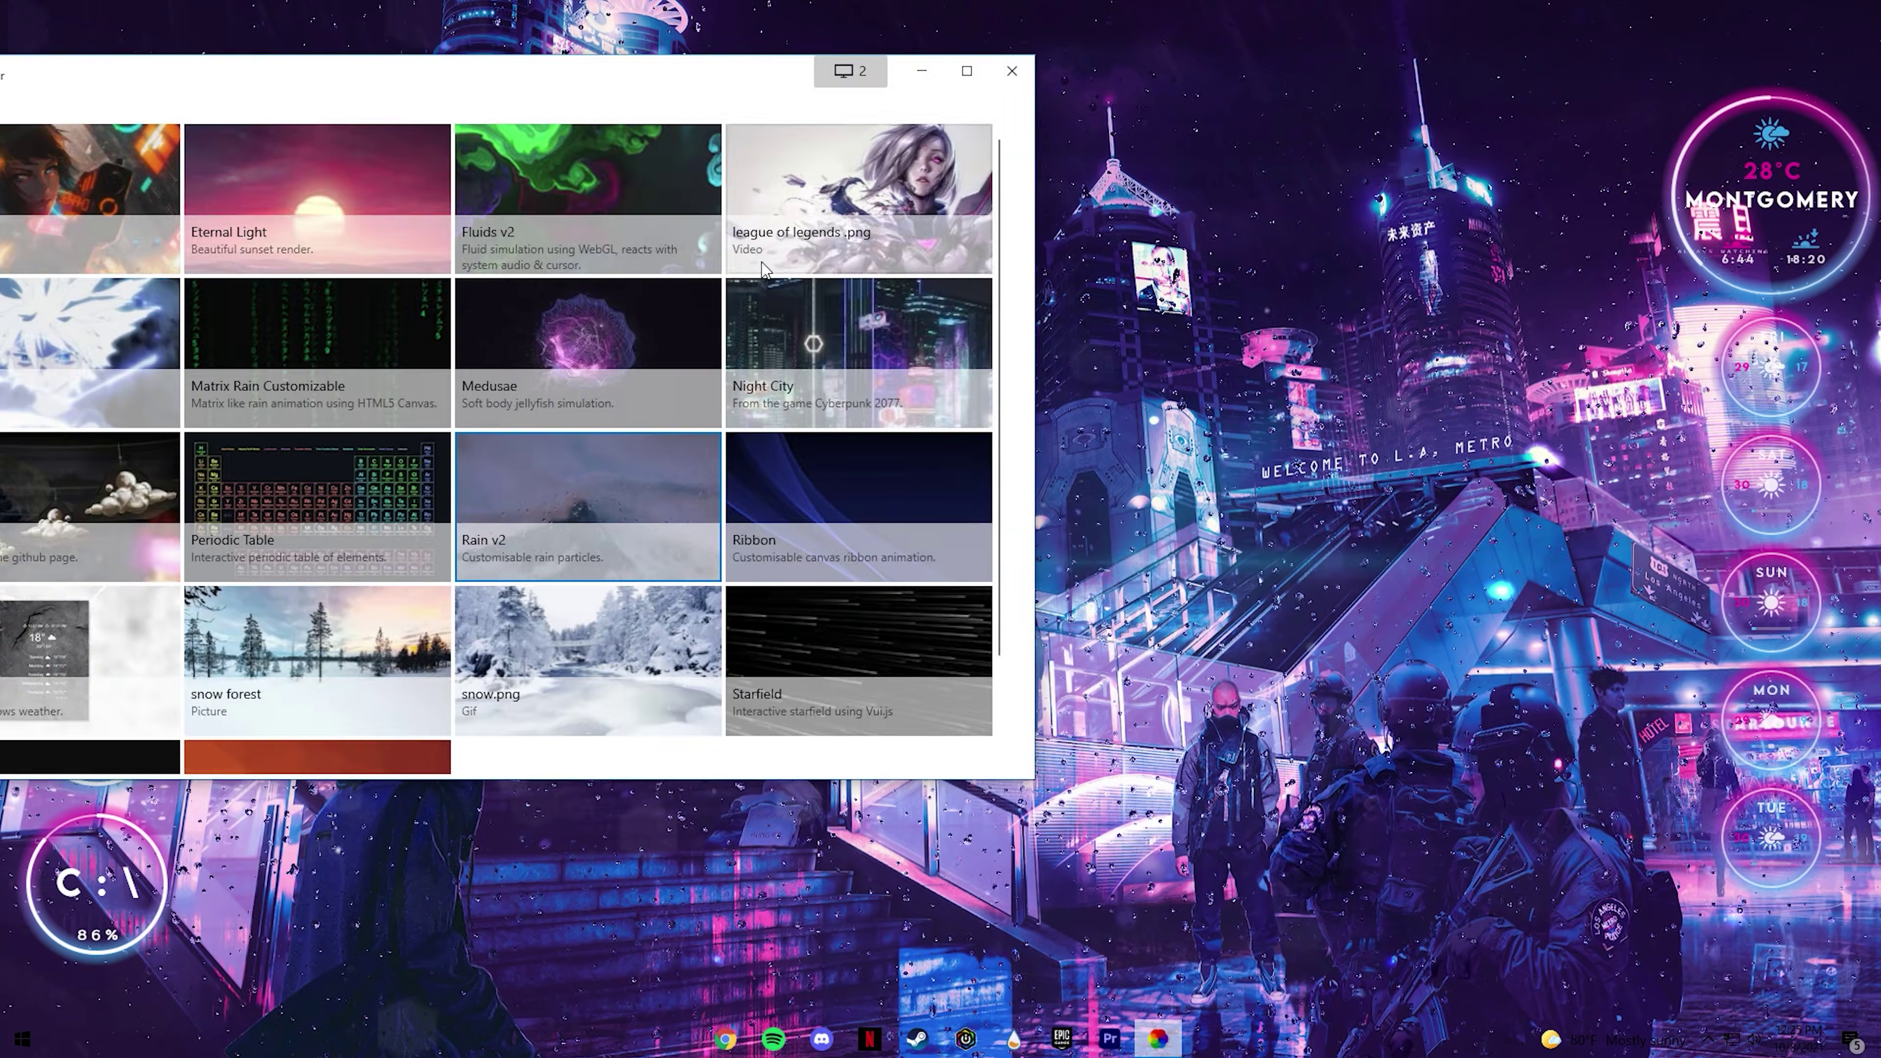
left_click_drag(420, 88, 939, 237)
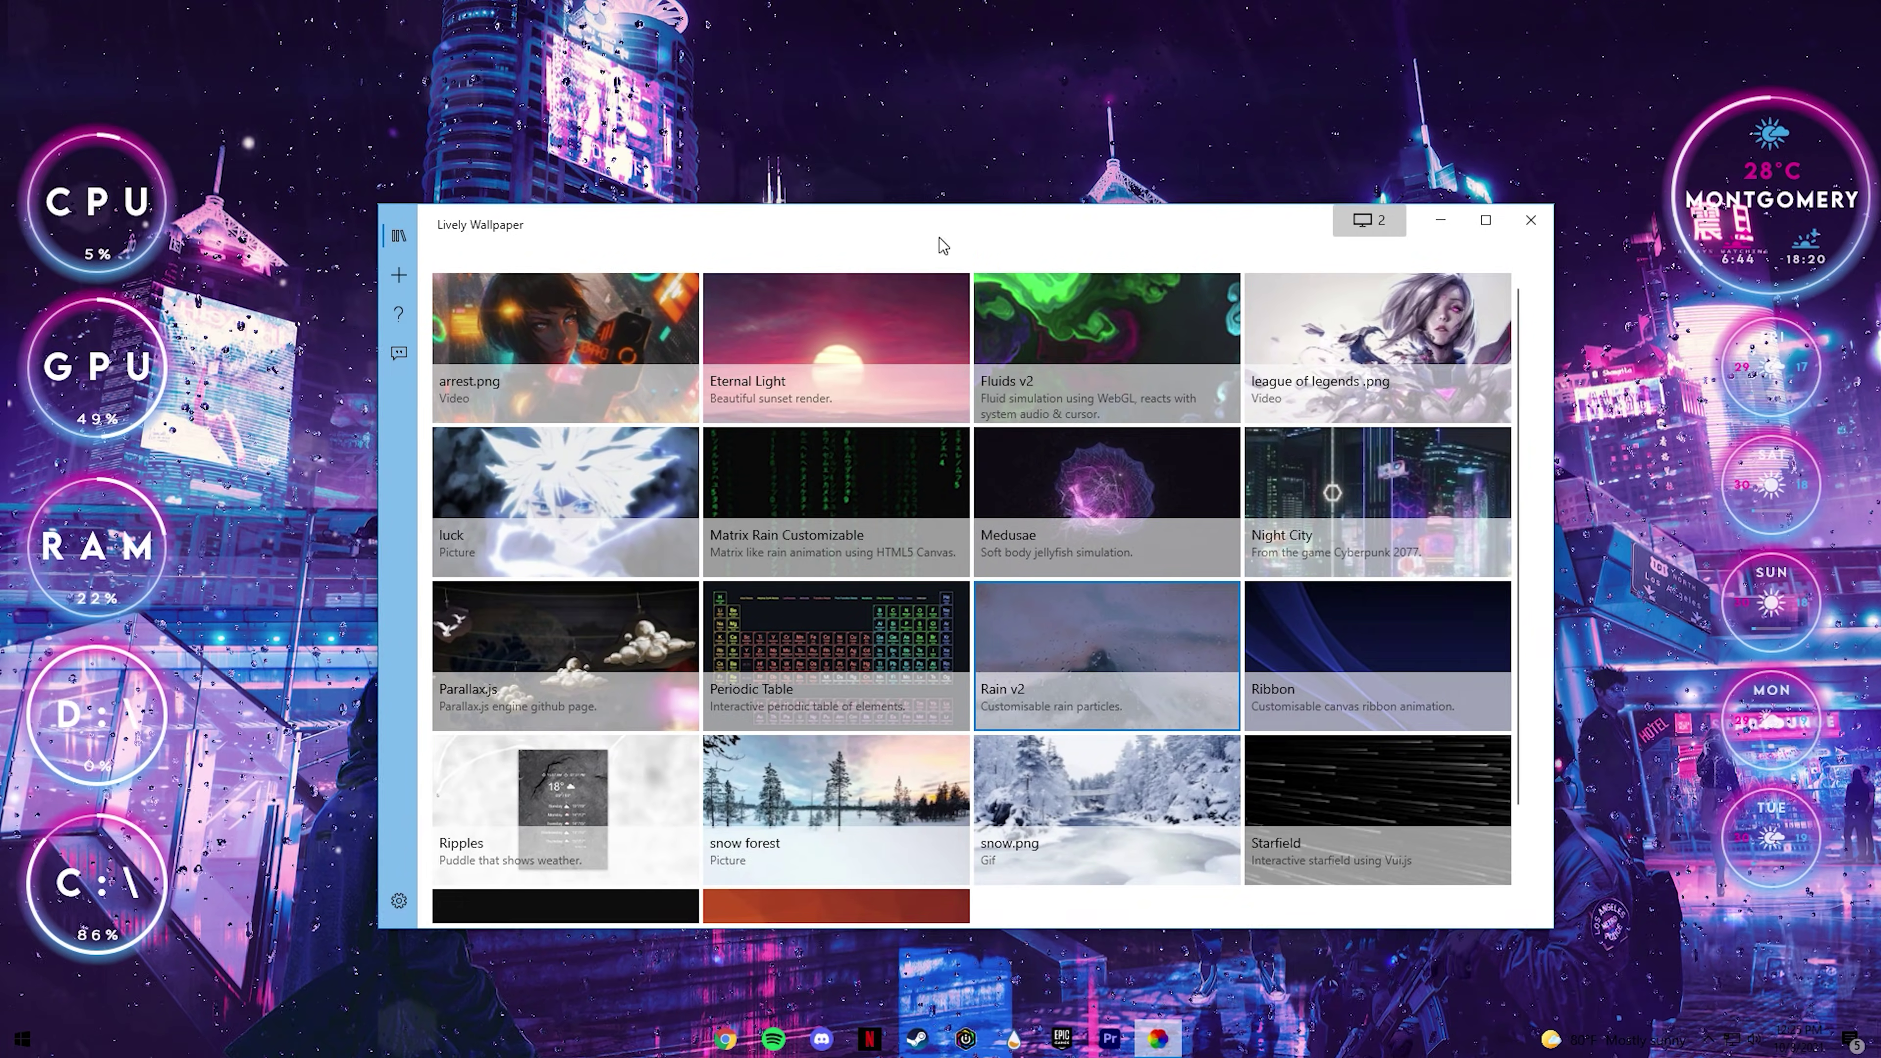
left_click(1381, 222)
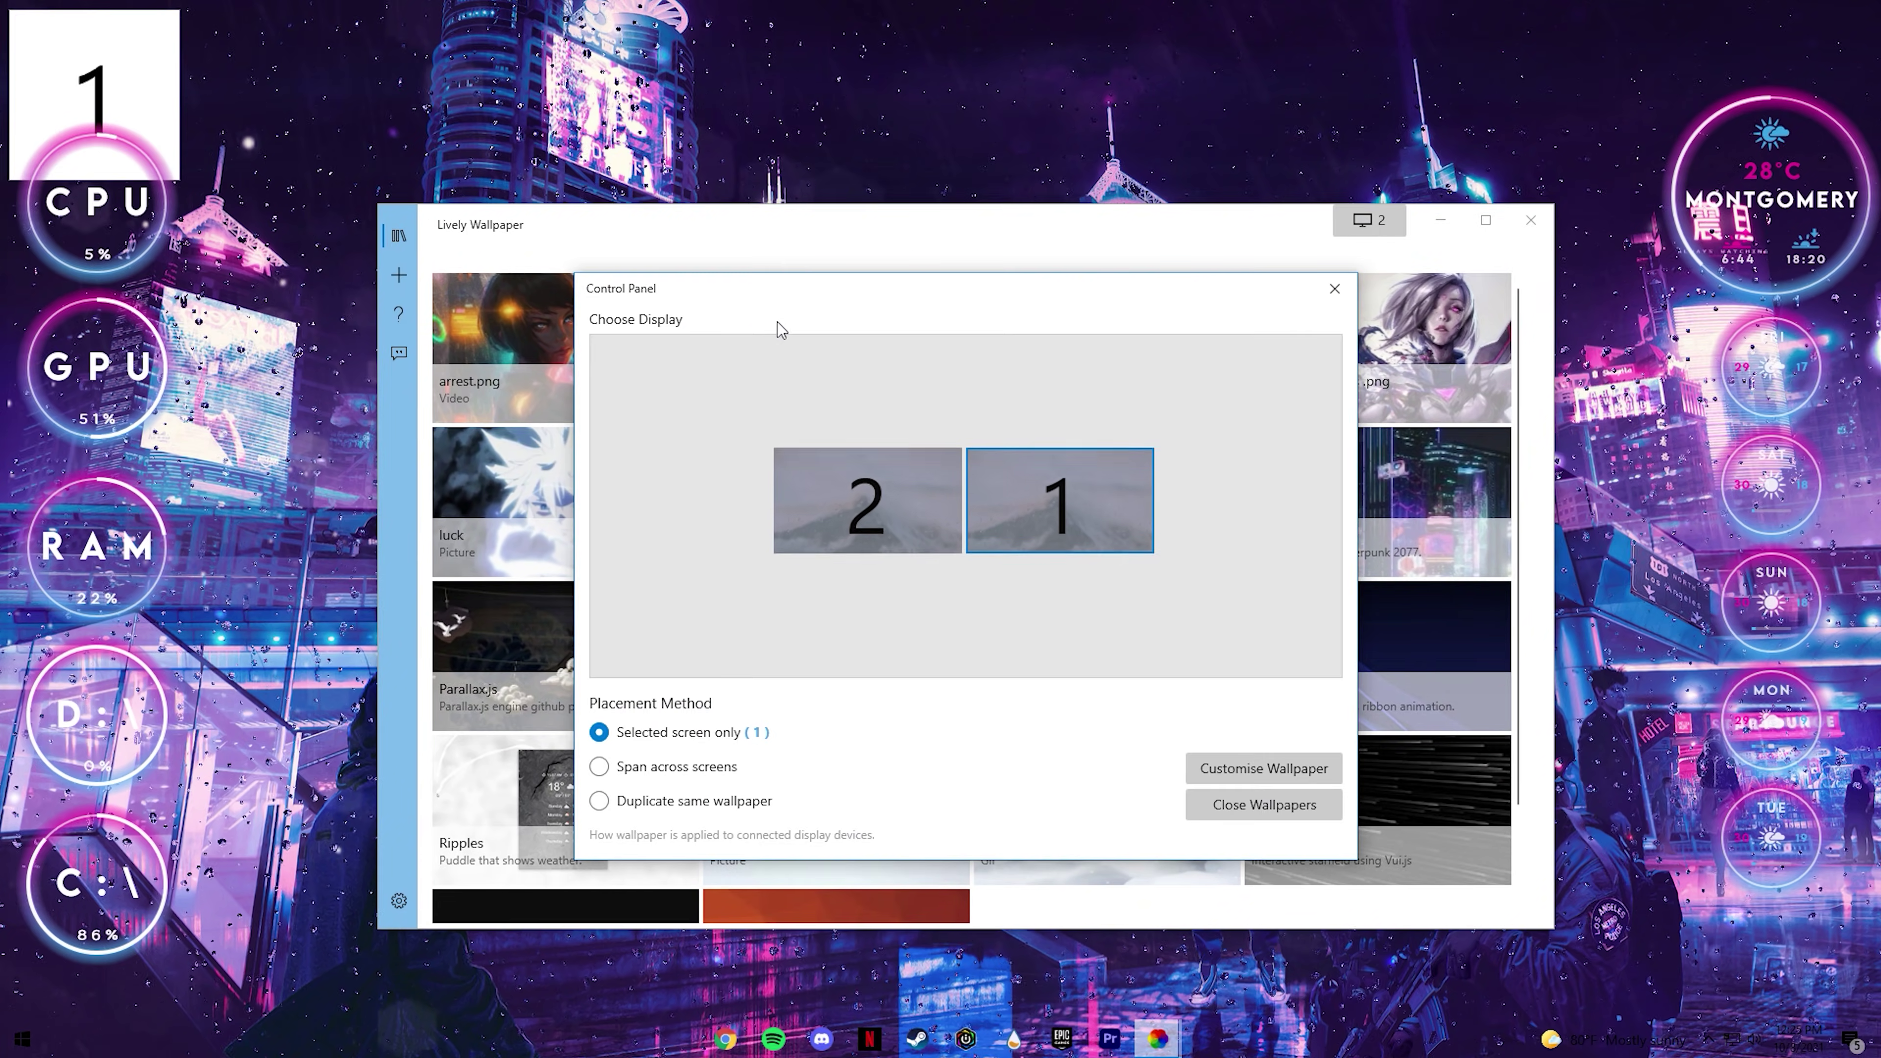
left_click(1335, 288)
Customise Rain v2 to use Web_Photo_Editor (16).jpg as its background image.
right_click(1113, 676)
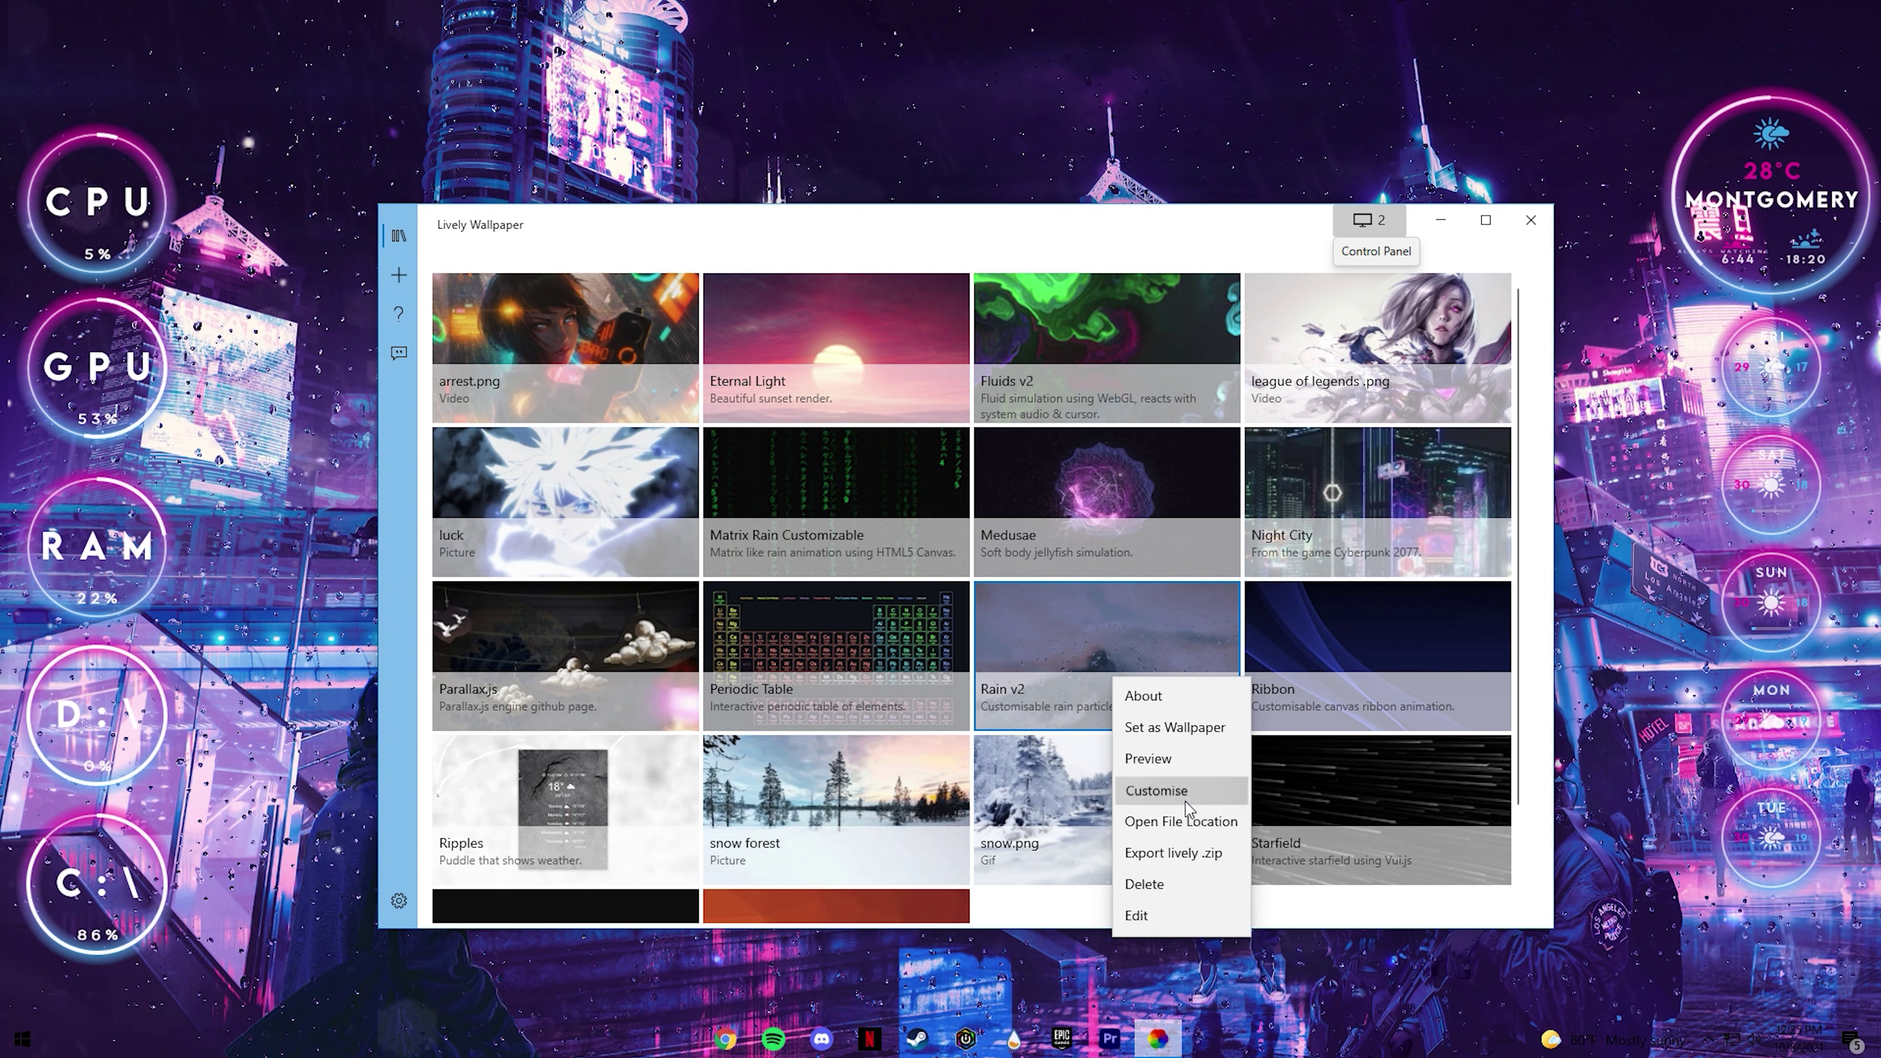
left_click(1187, 793)
left_click(937, 762)
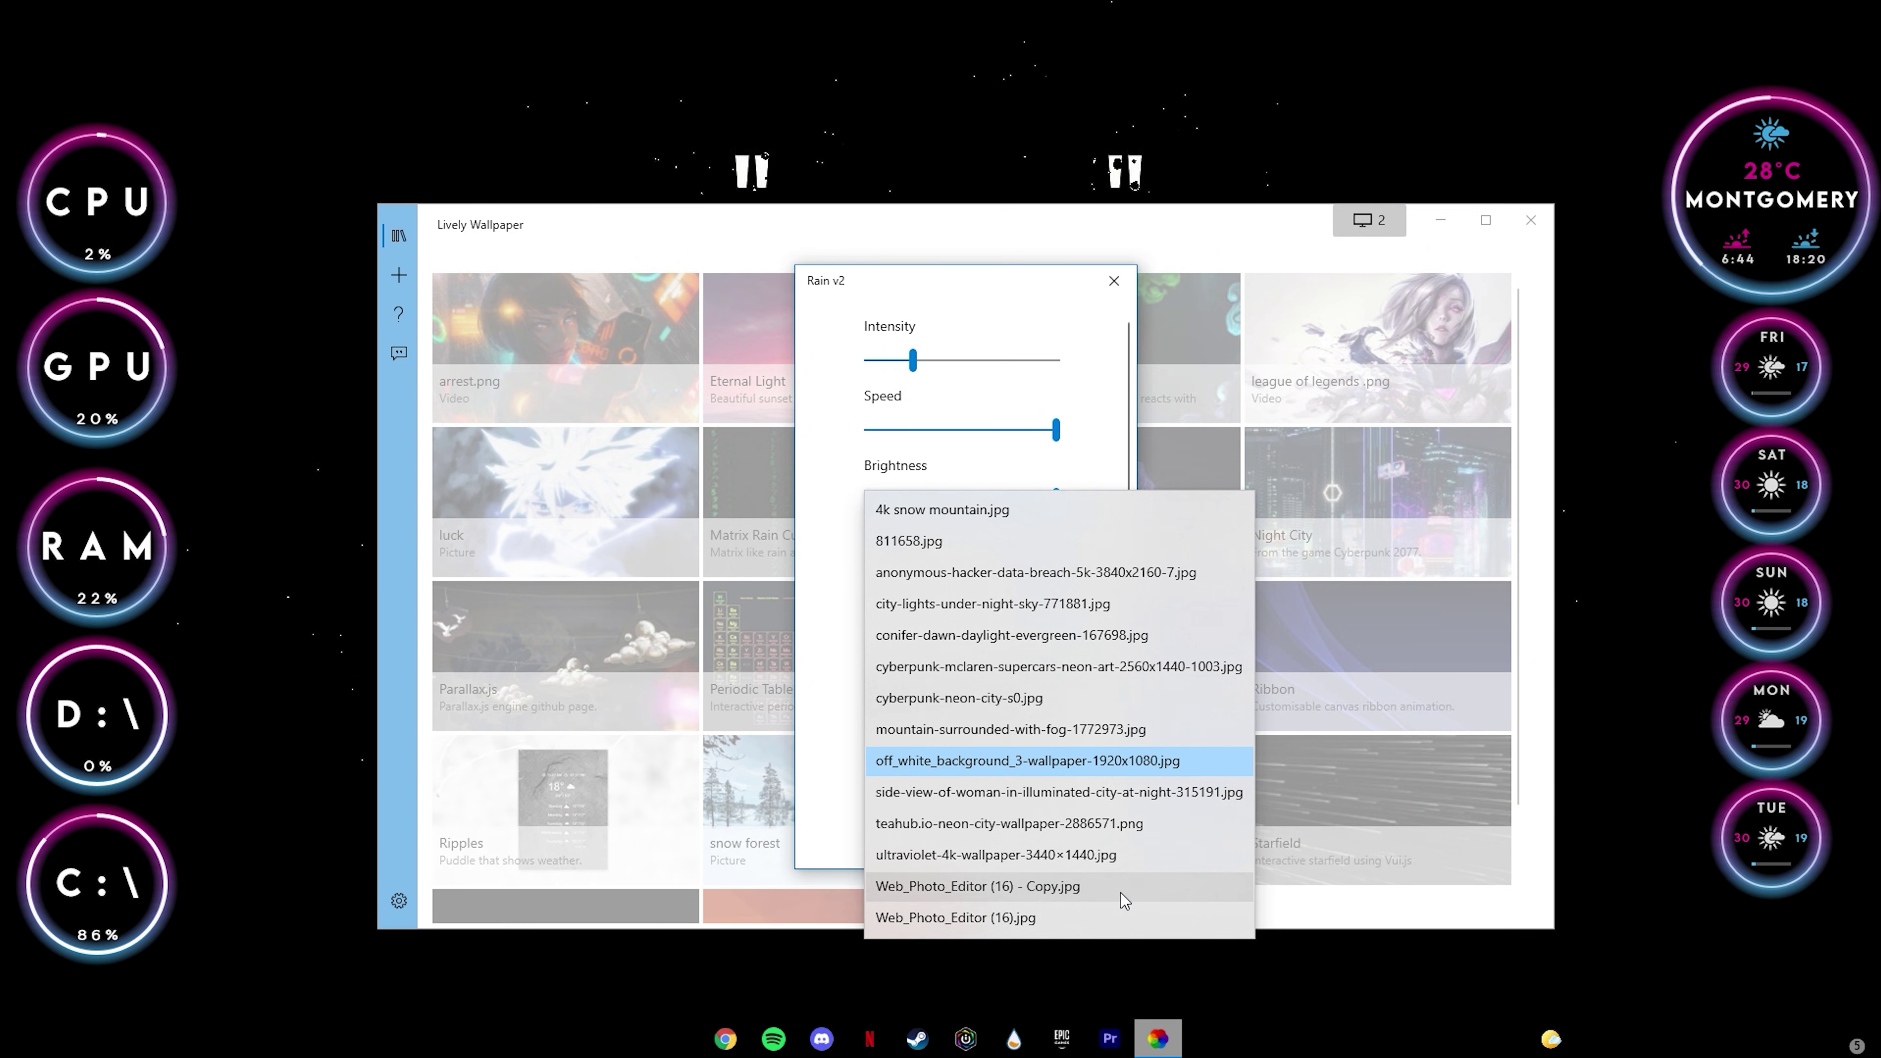
left_click(983, 918)
left_click(1113, 281)
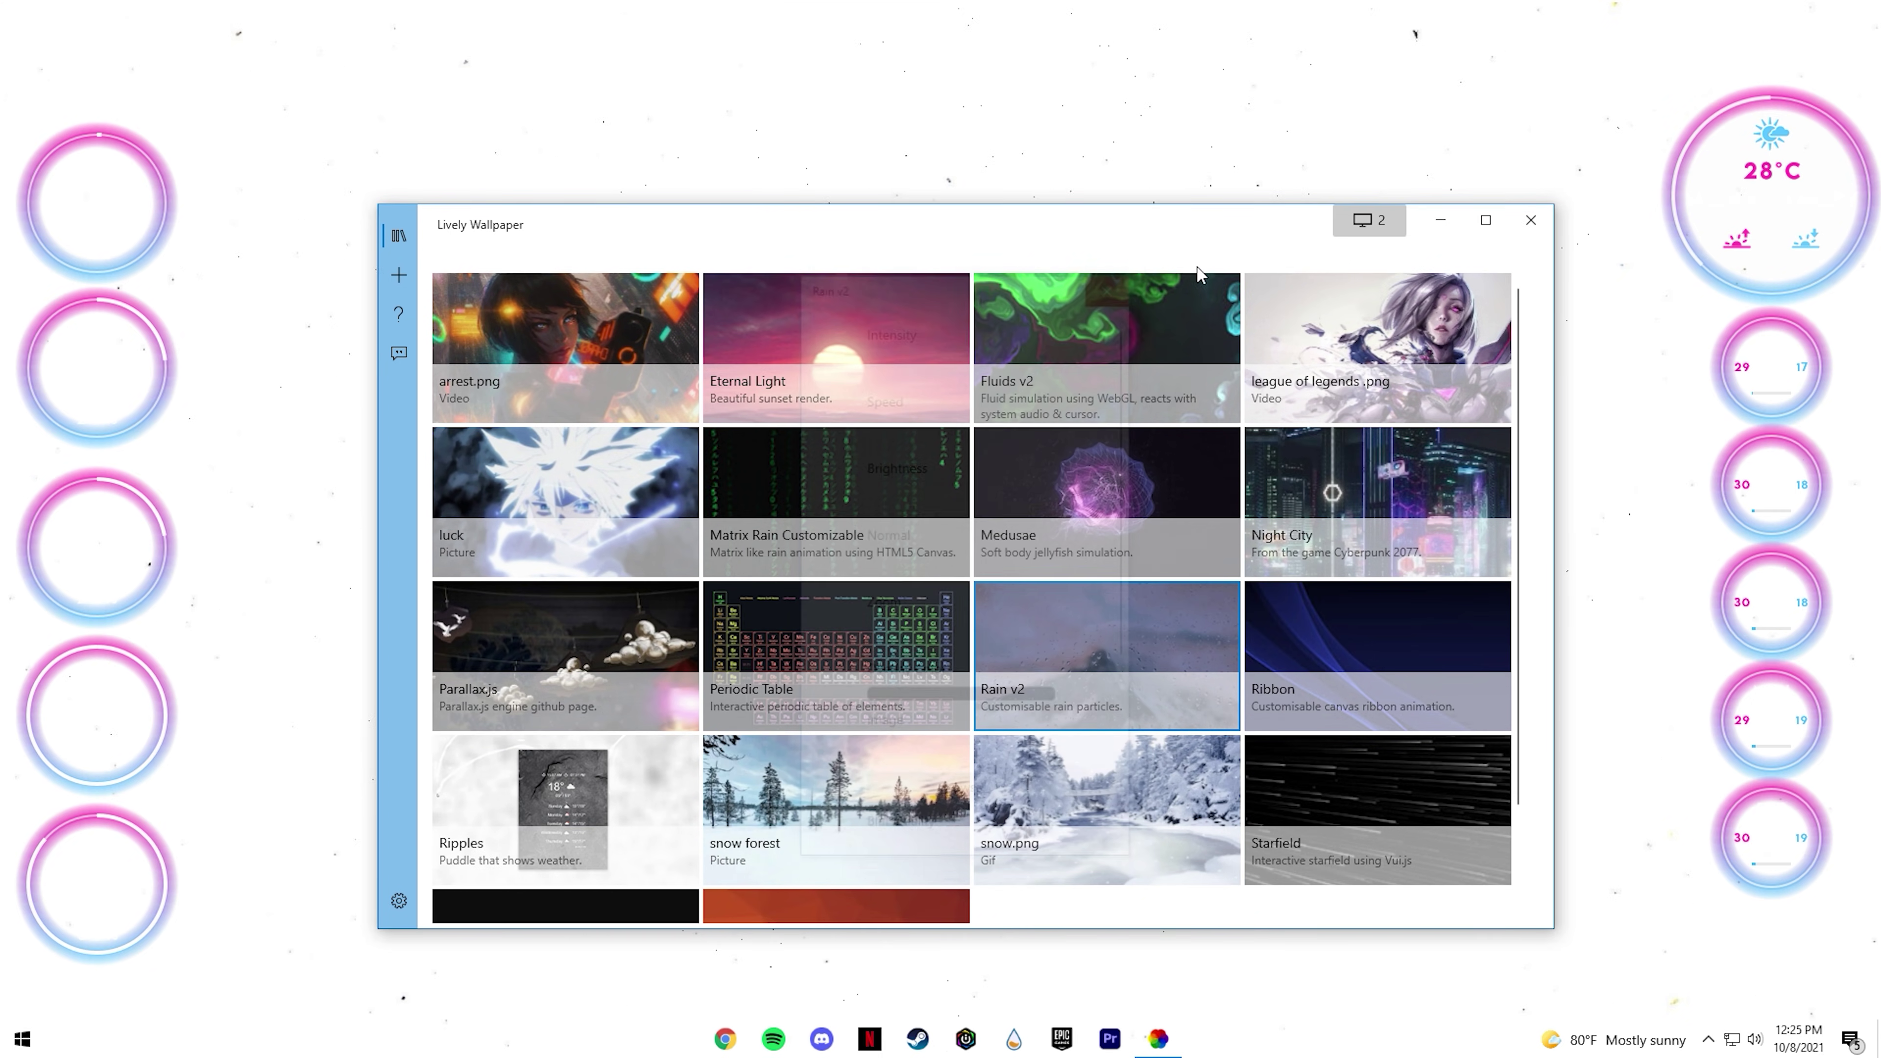
Load the TaskbarX.ini skin to centre the taskbar icons.
left_click(1514, 236)
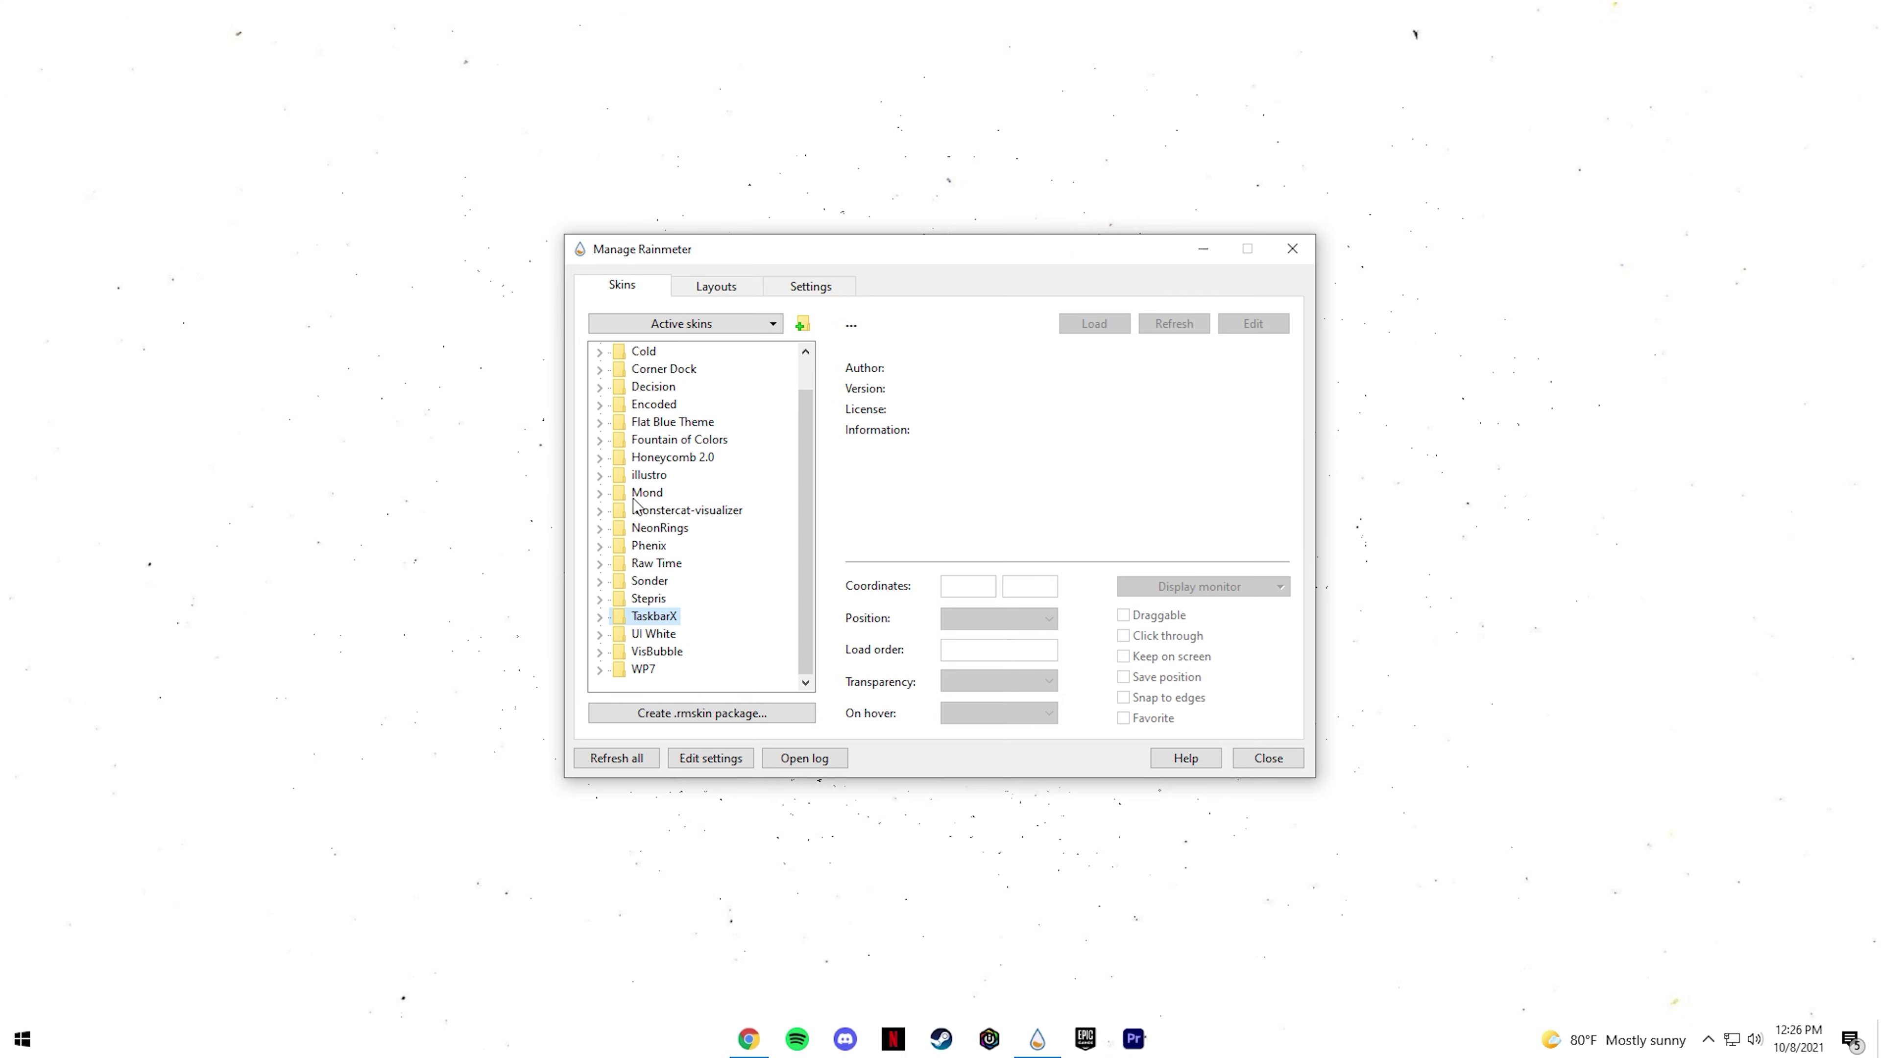
left_click(602, 616)
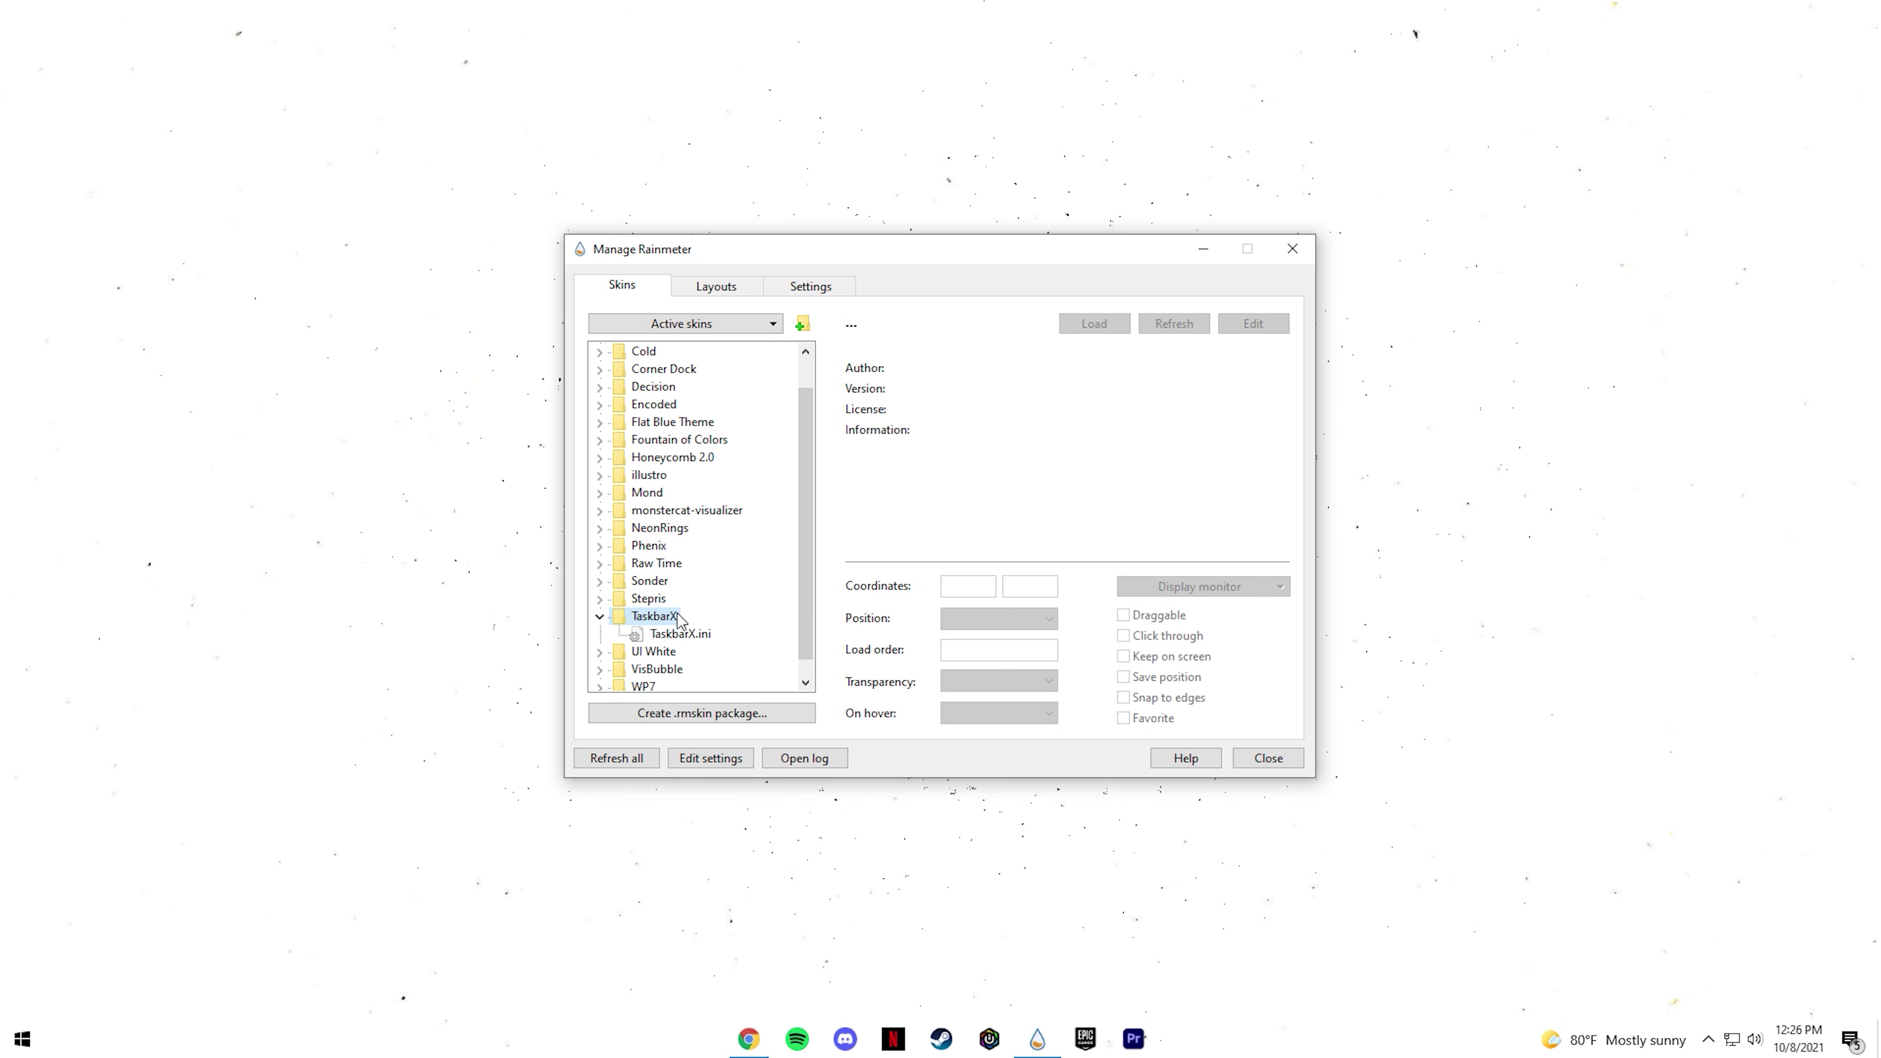
left_click(670, 634)
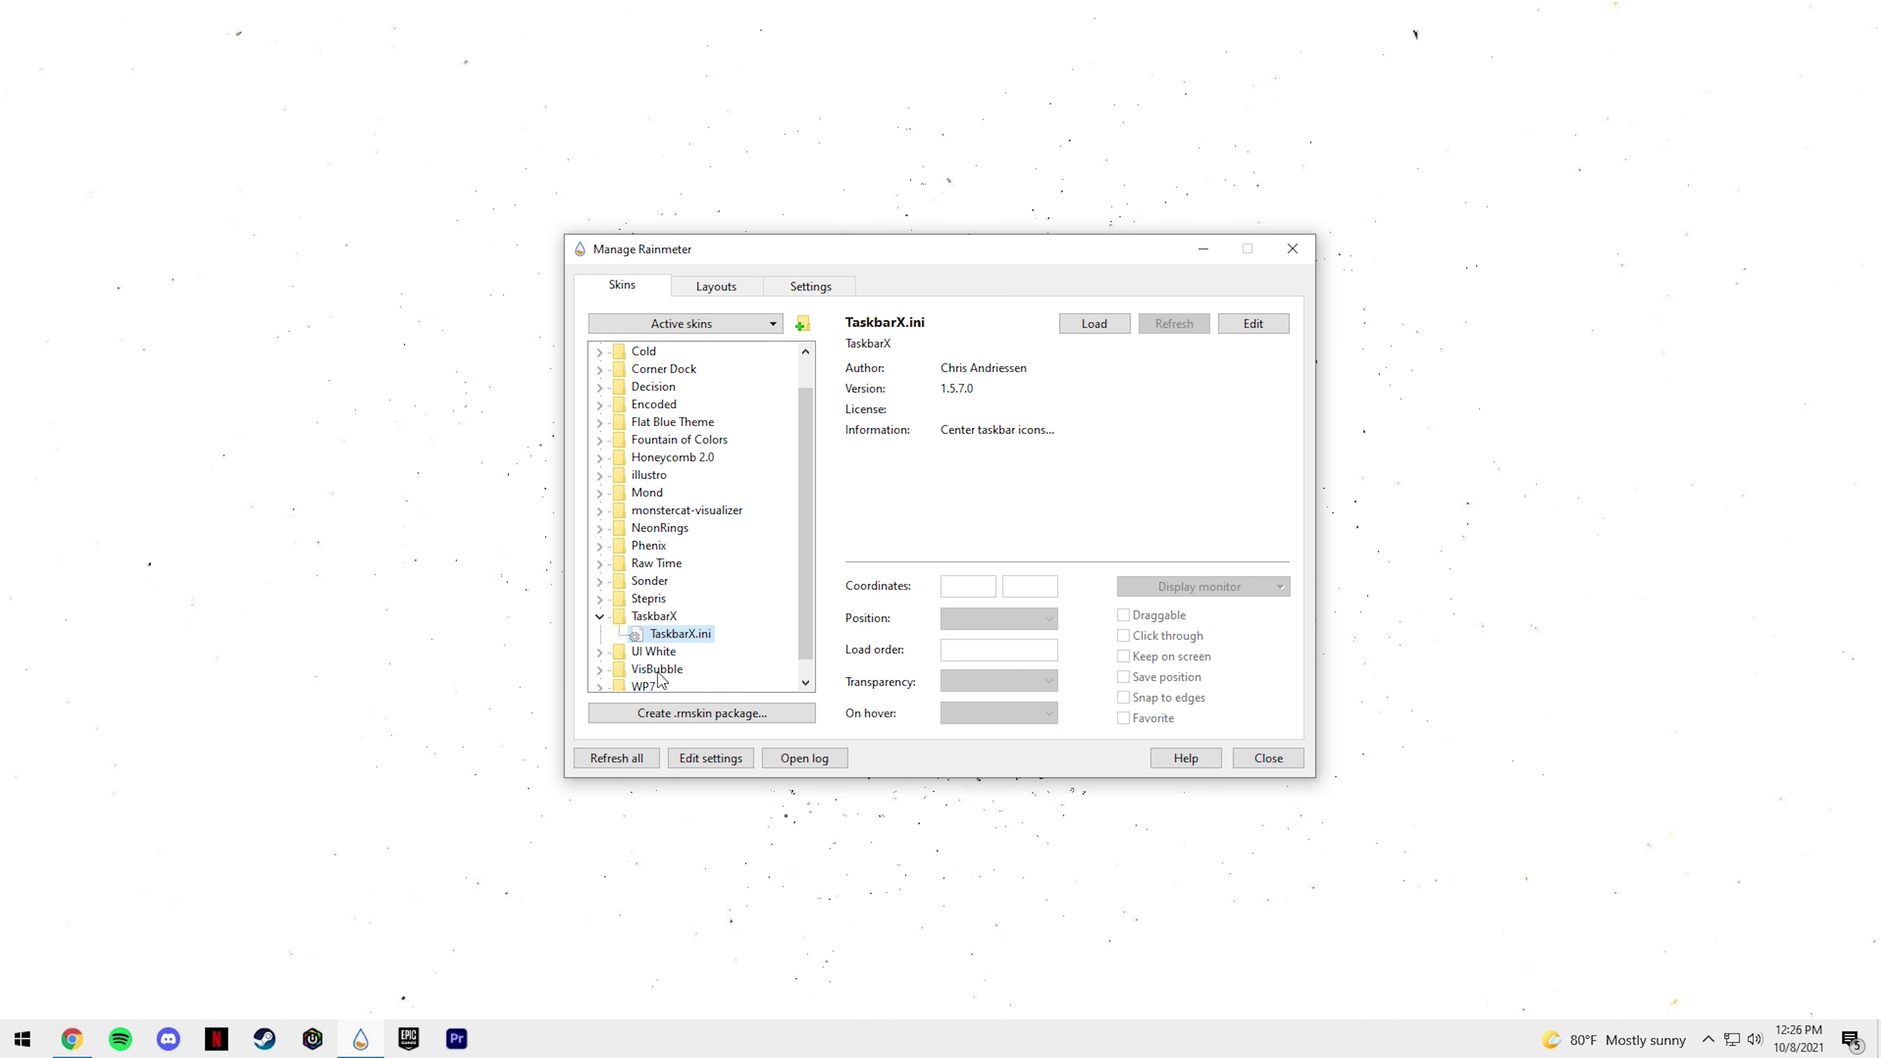
left_click(1094, 323)
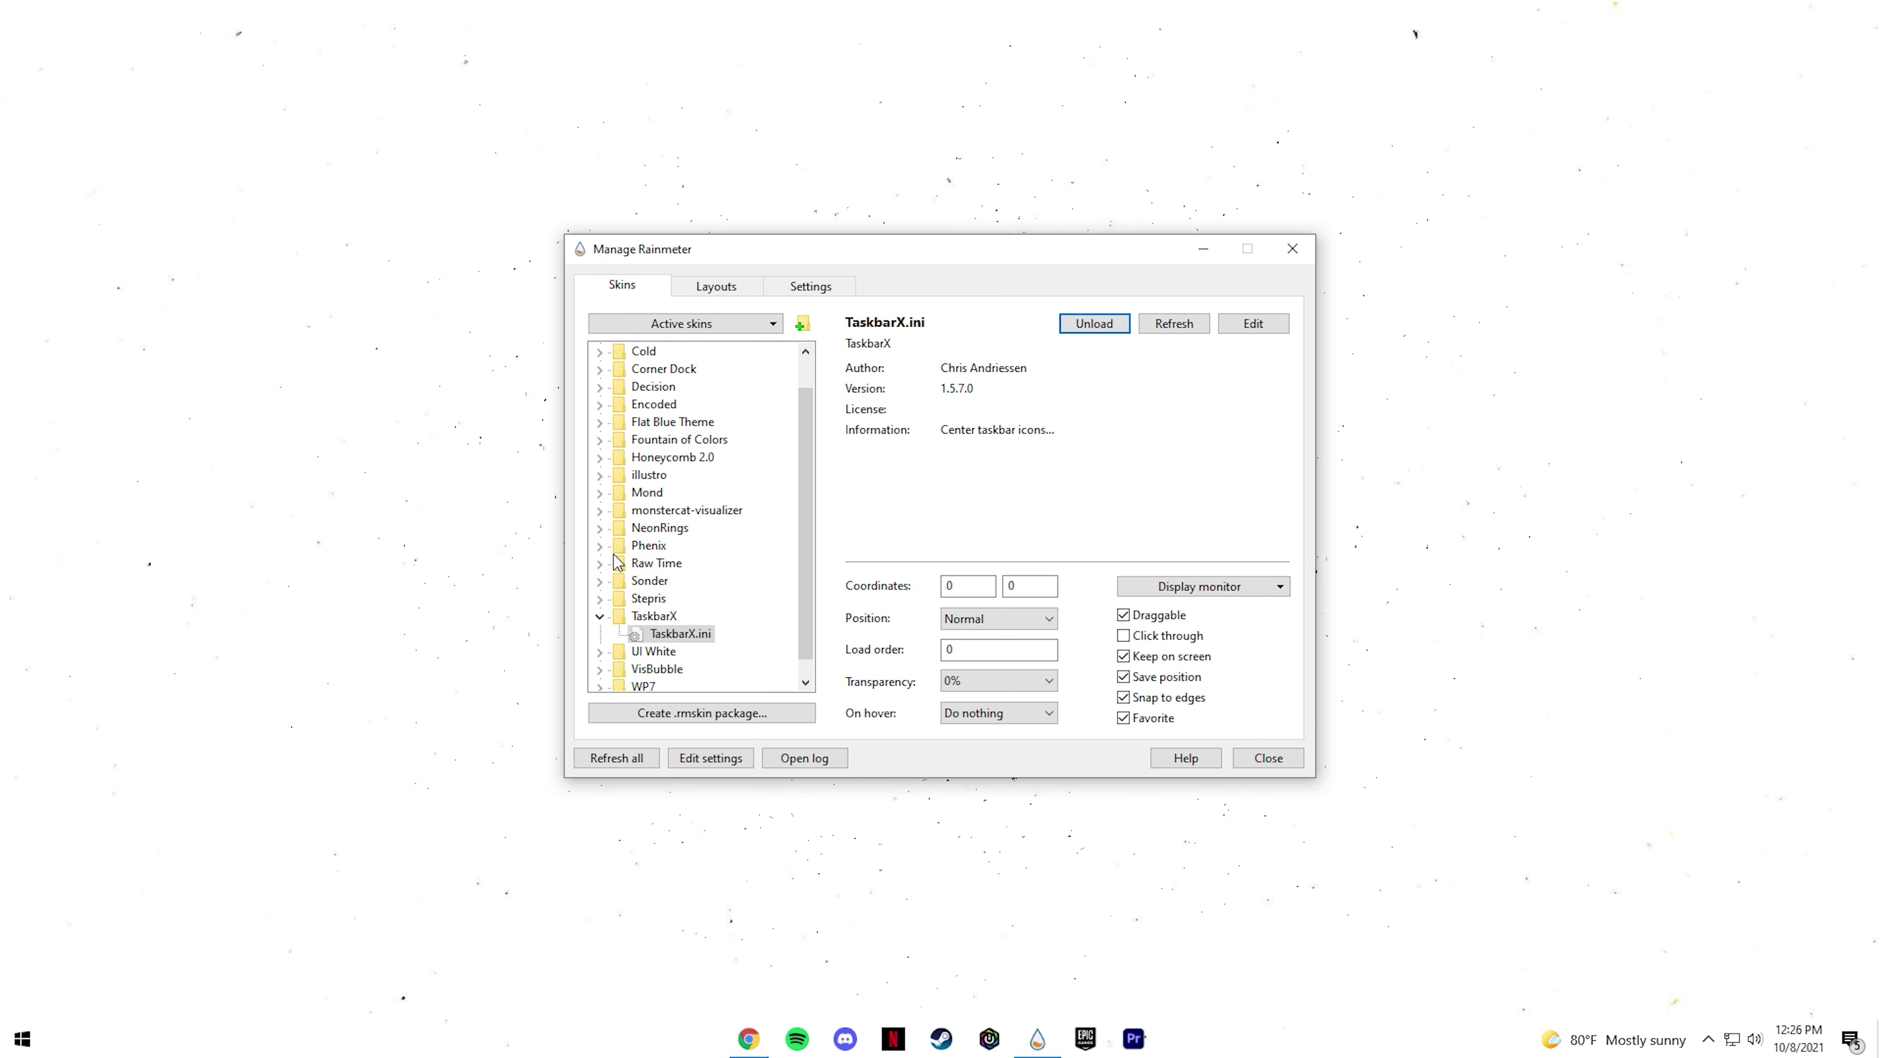
Load Stepris\User Profile\user.ini and place the profile circle in the top-left corner.
left_click(616, 599)
scroll(673, 598, "down", 2)
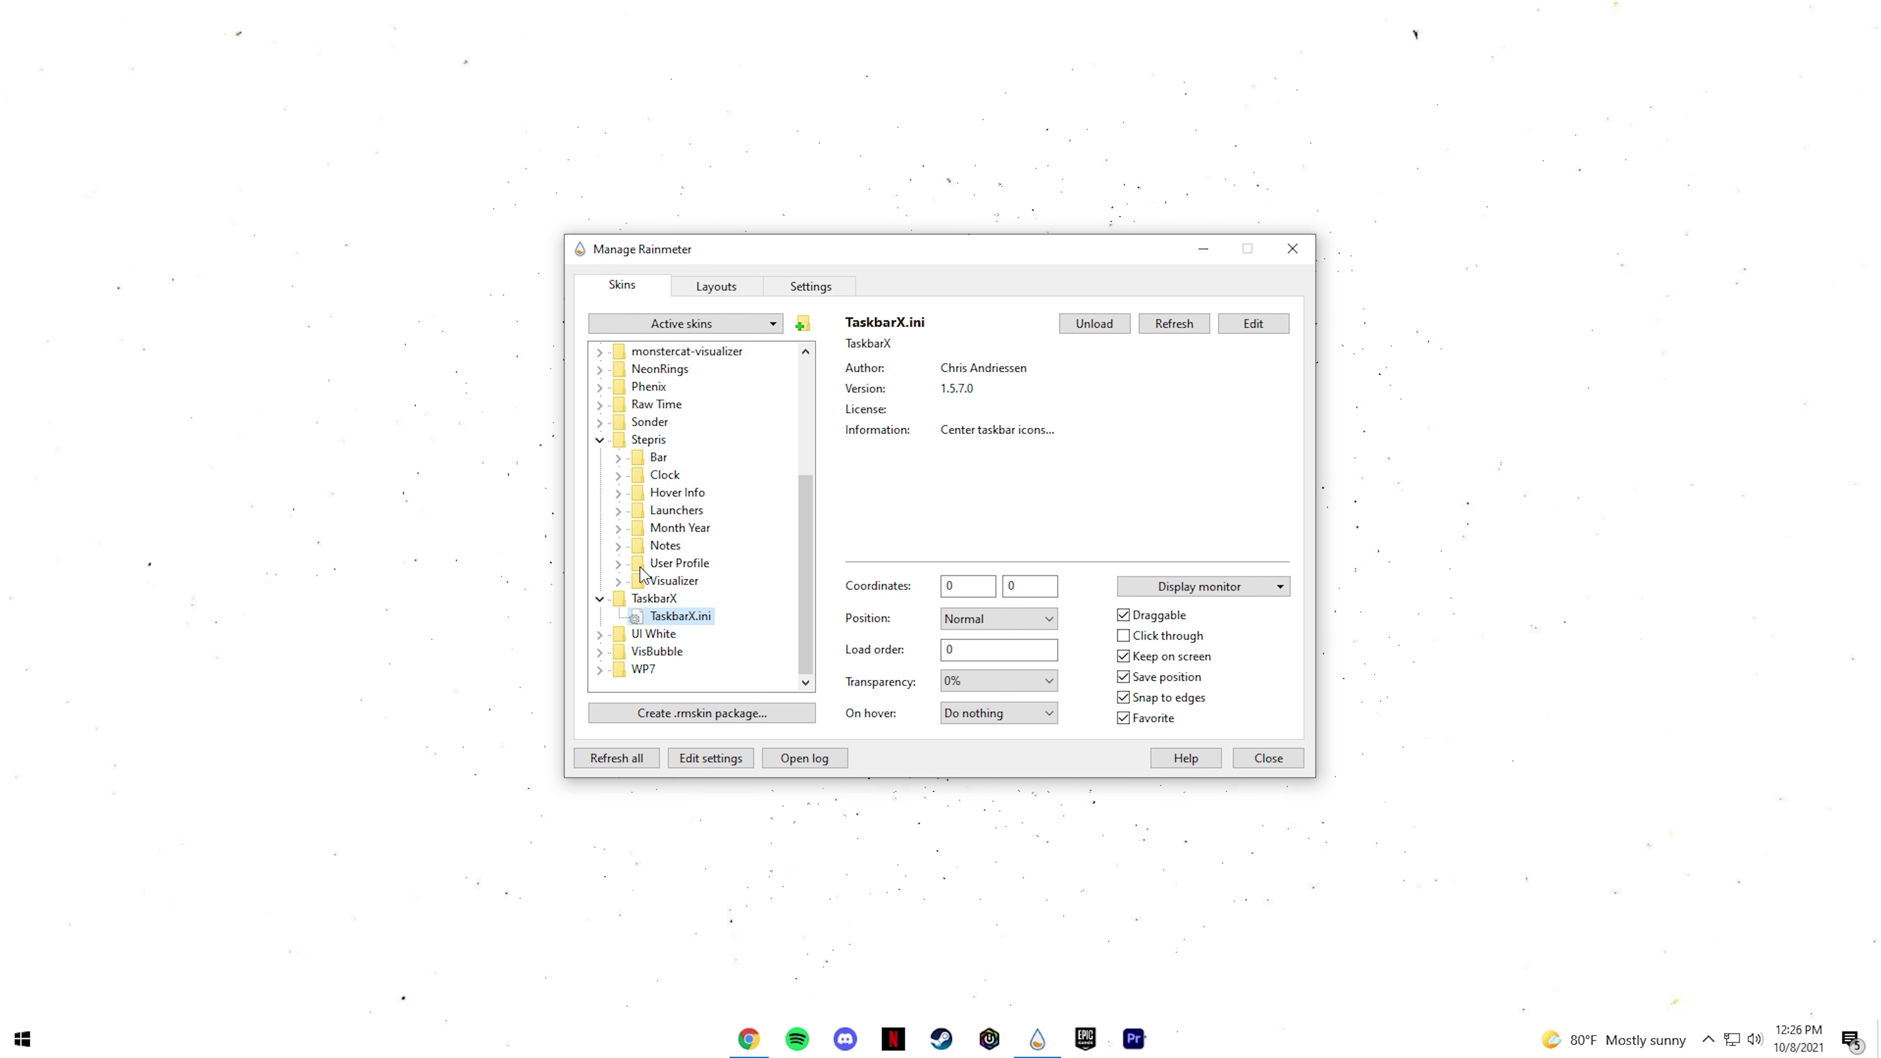
left_click(617, 563)
double_click(675, 582)
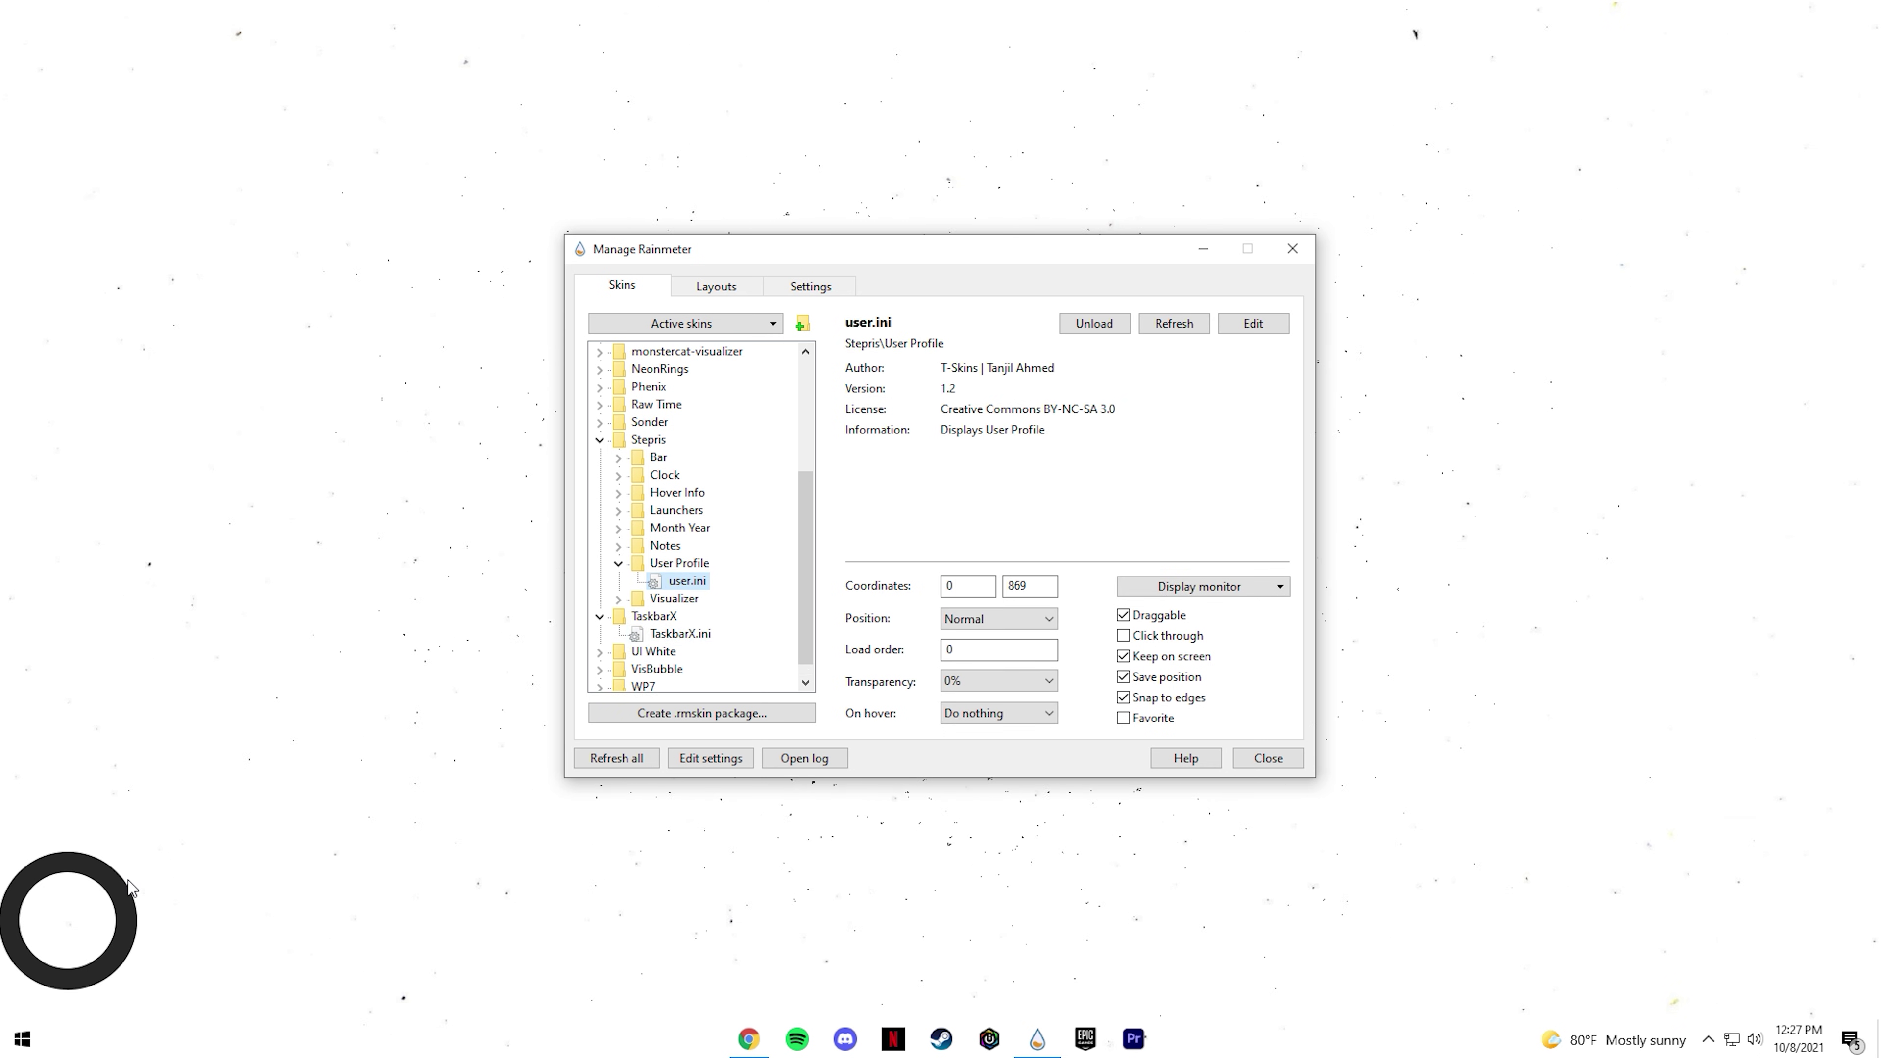
left_click_drag(141, 892, 106, 68)
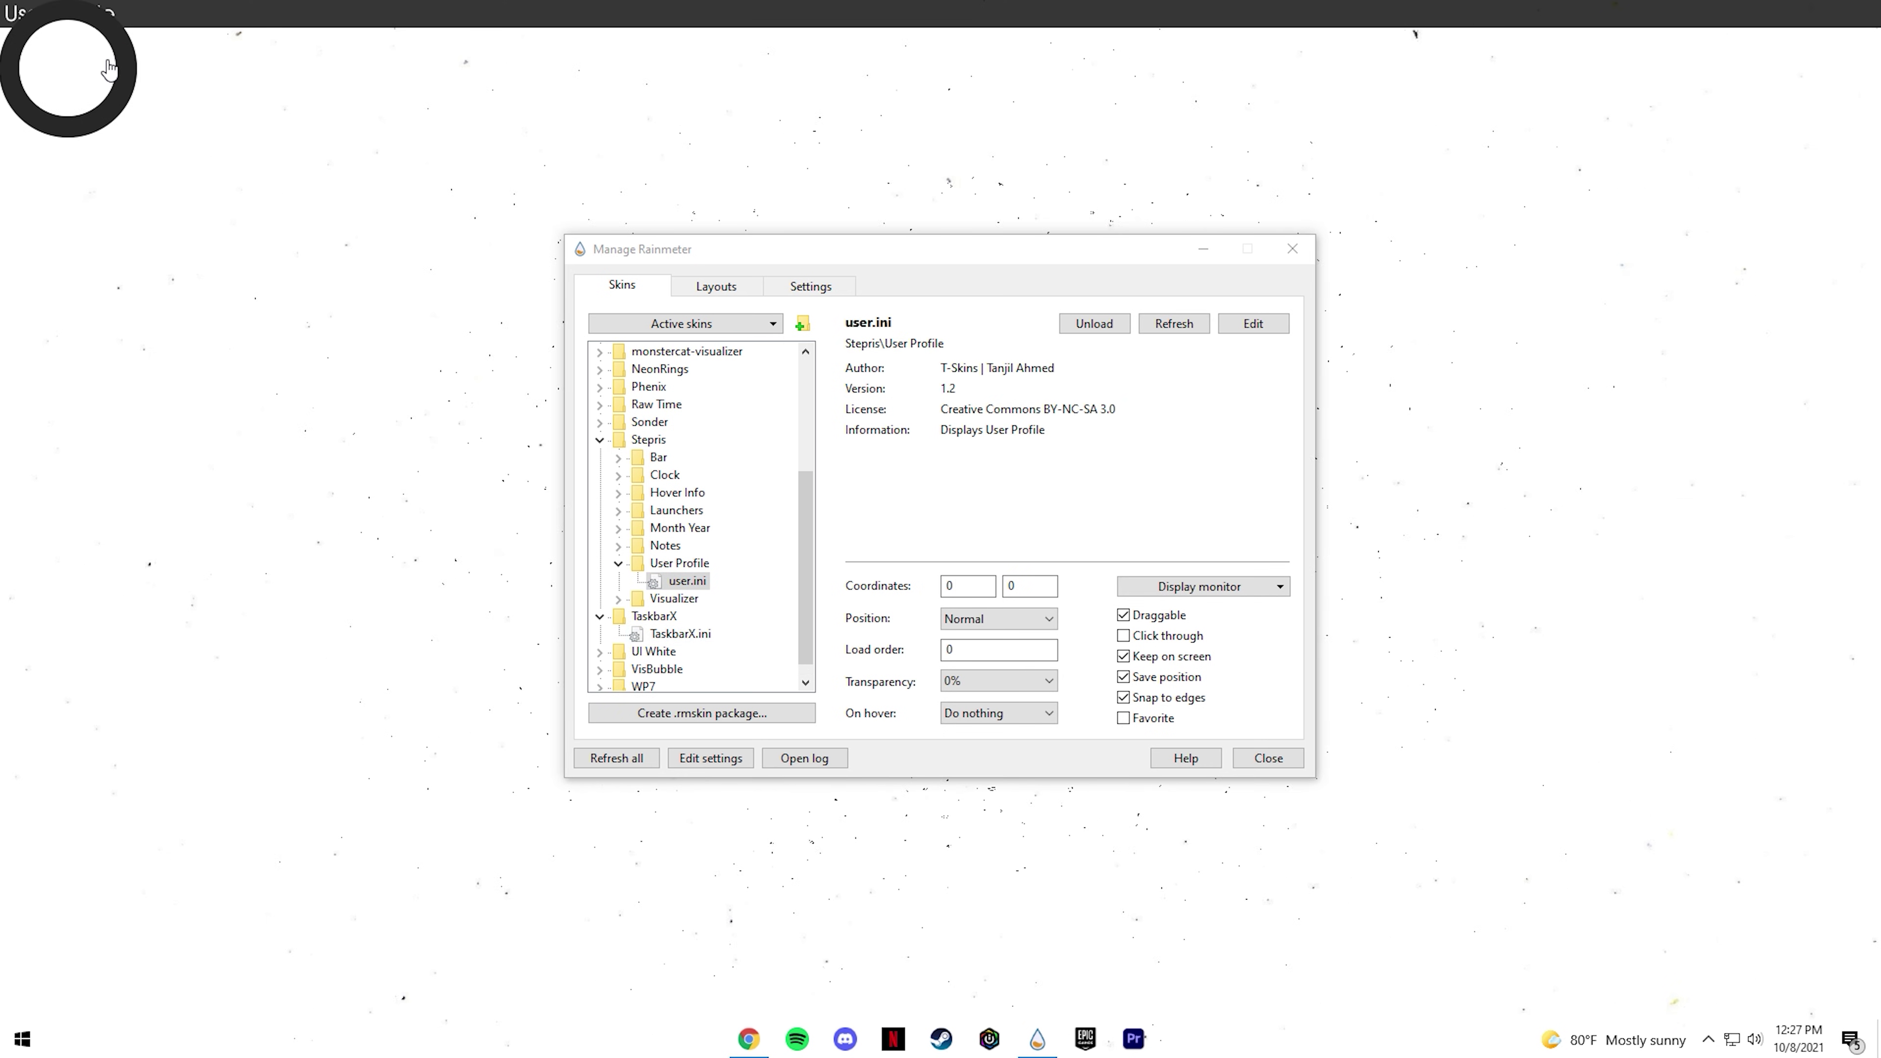
left_click(618, 565)
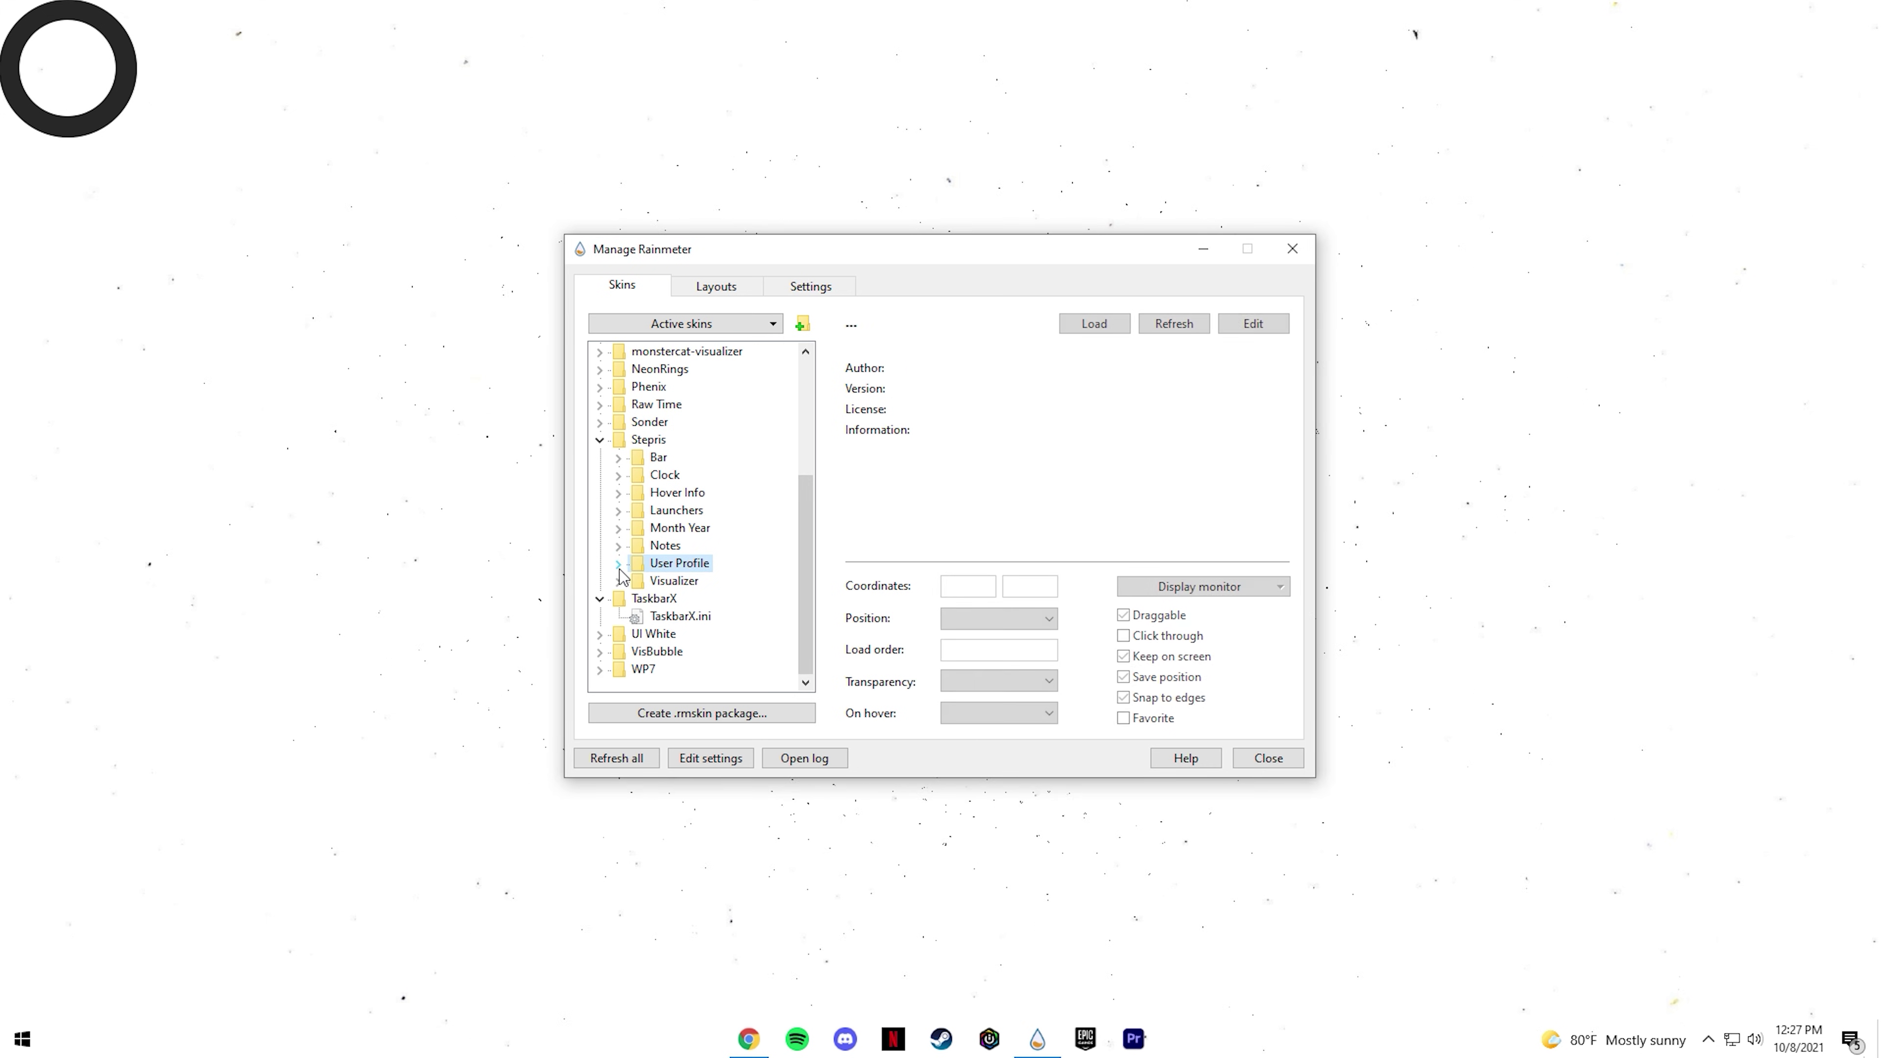
left_click(600, 442)
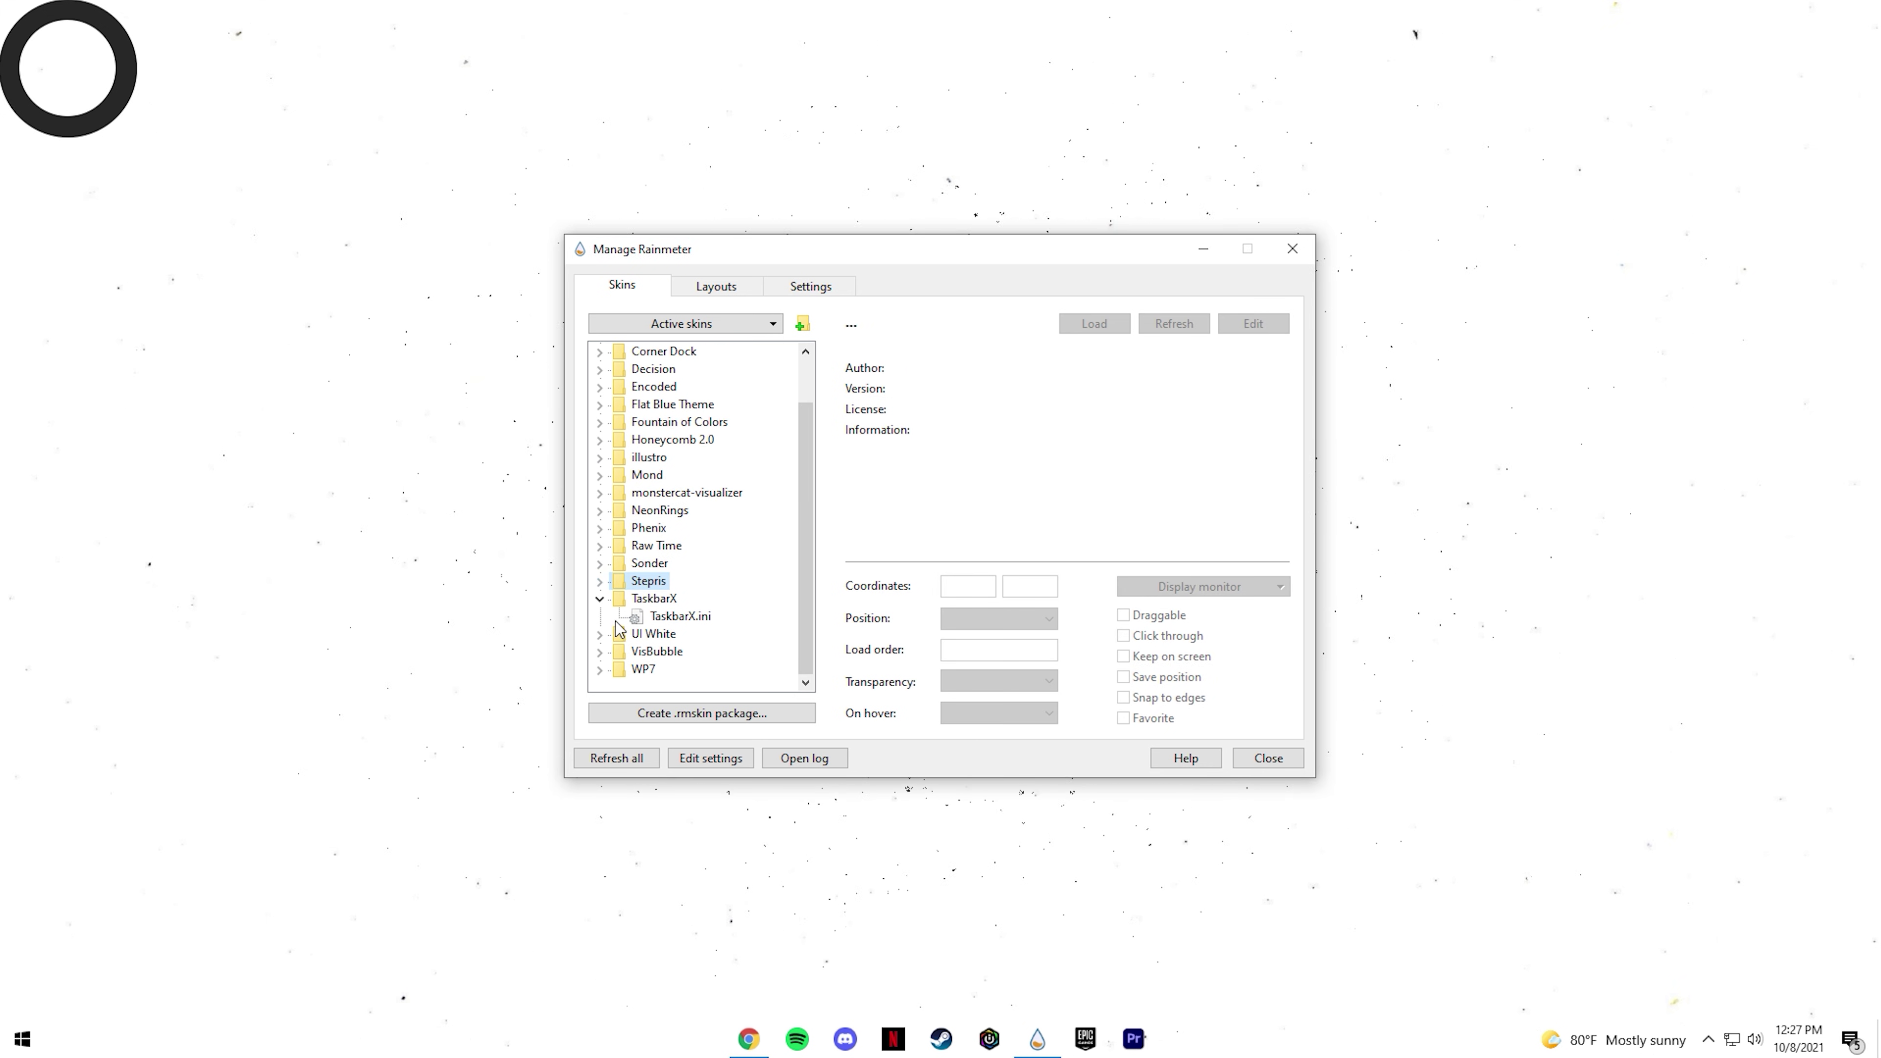
Select the Sonder\Visualizer\Dots-Visualizer.ini skin in the skin list.
left_click(603, 564)
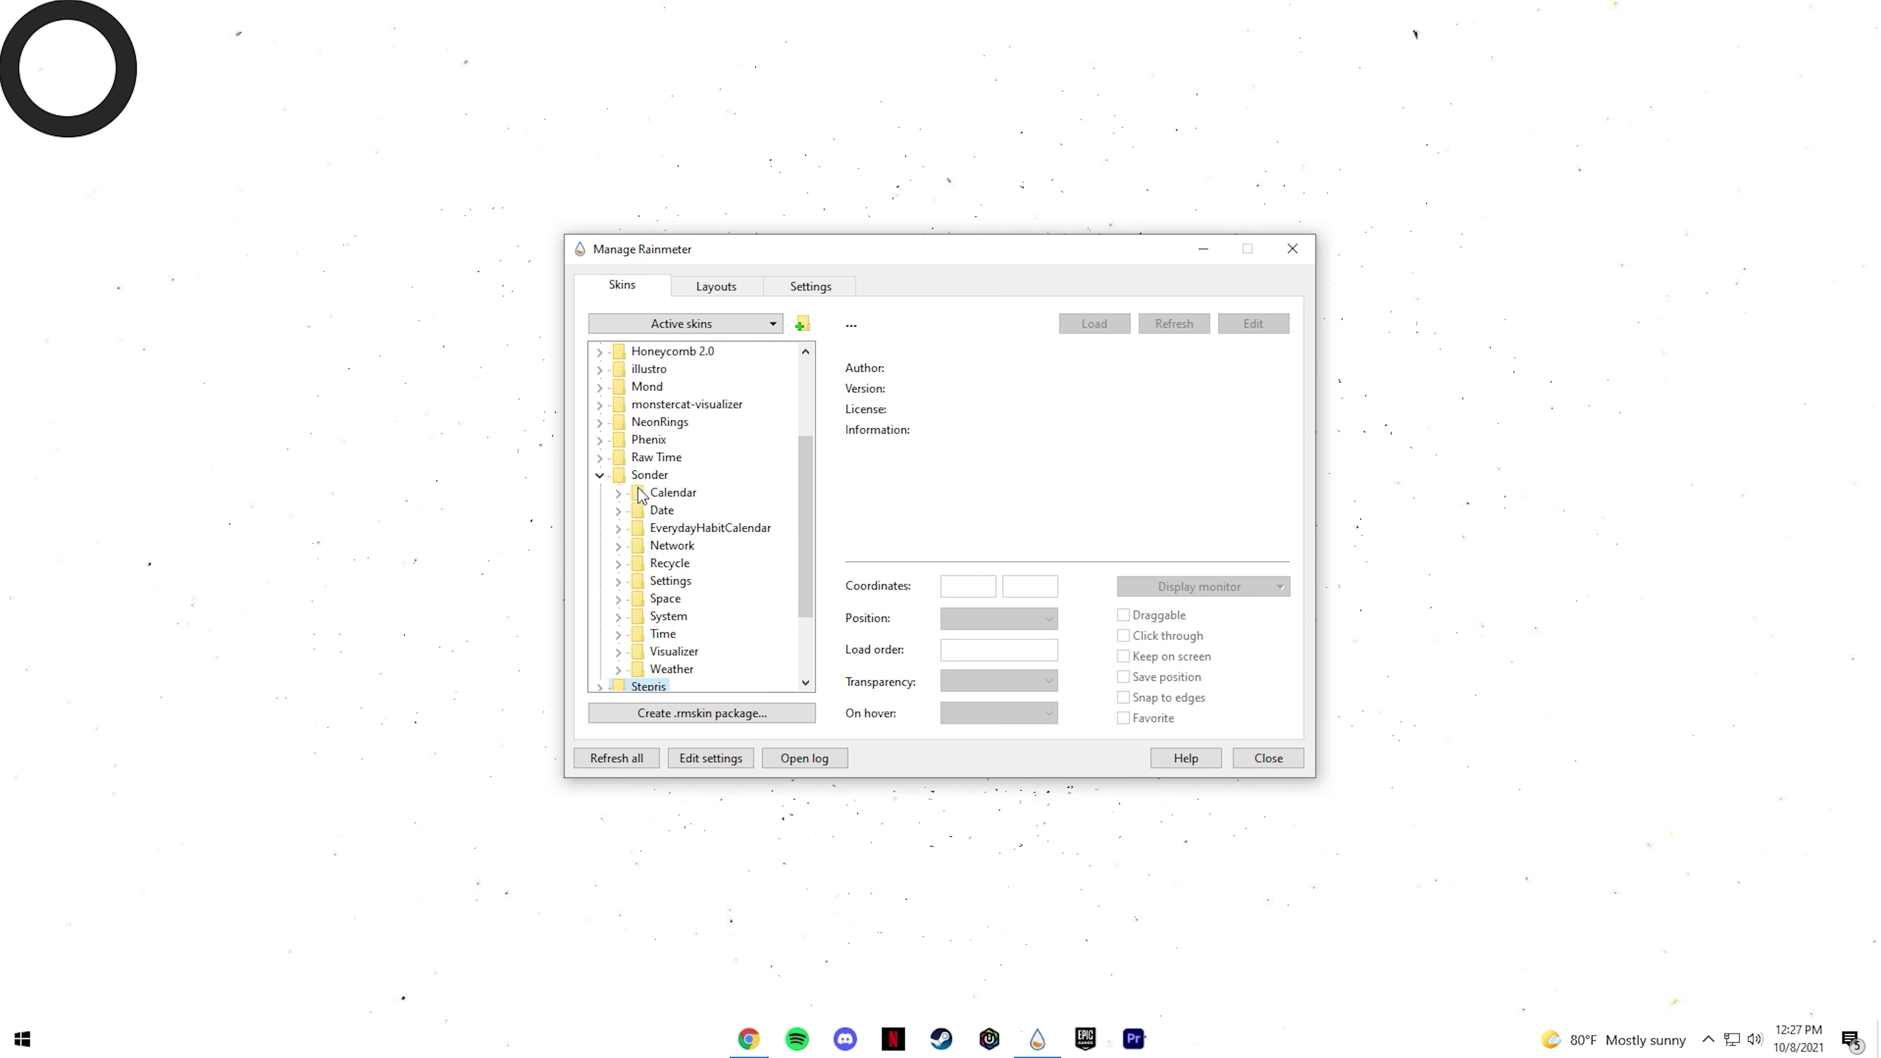
left_click(618, 653)
scroll(688, 633, "down", 1)
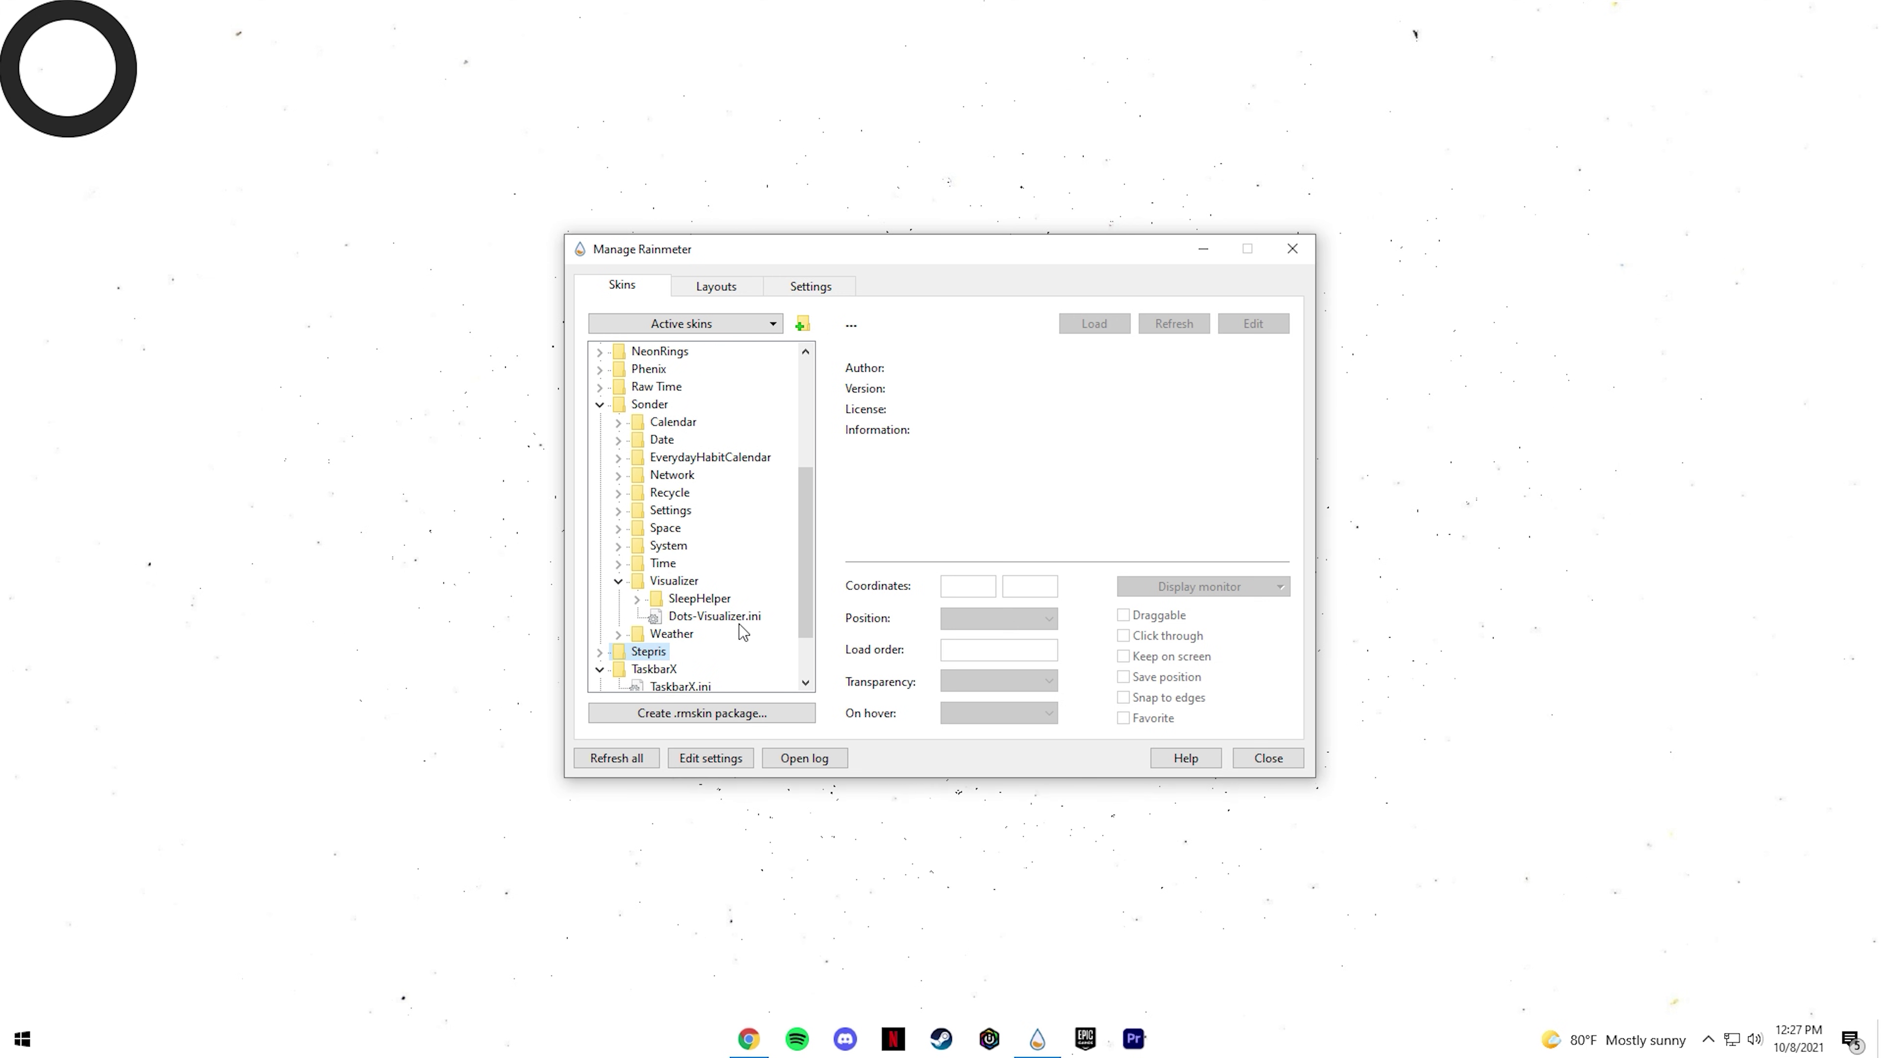
left_click(726, 619)
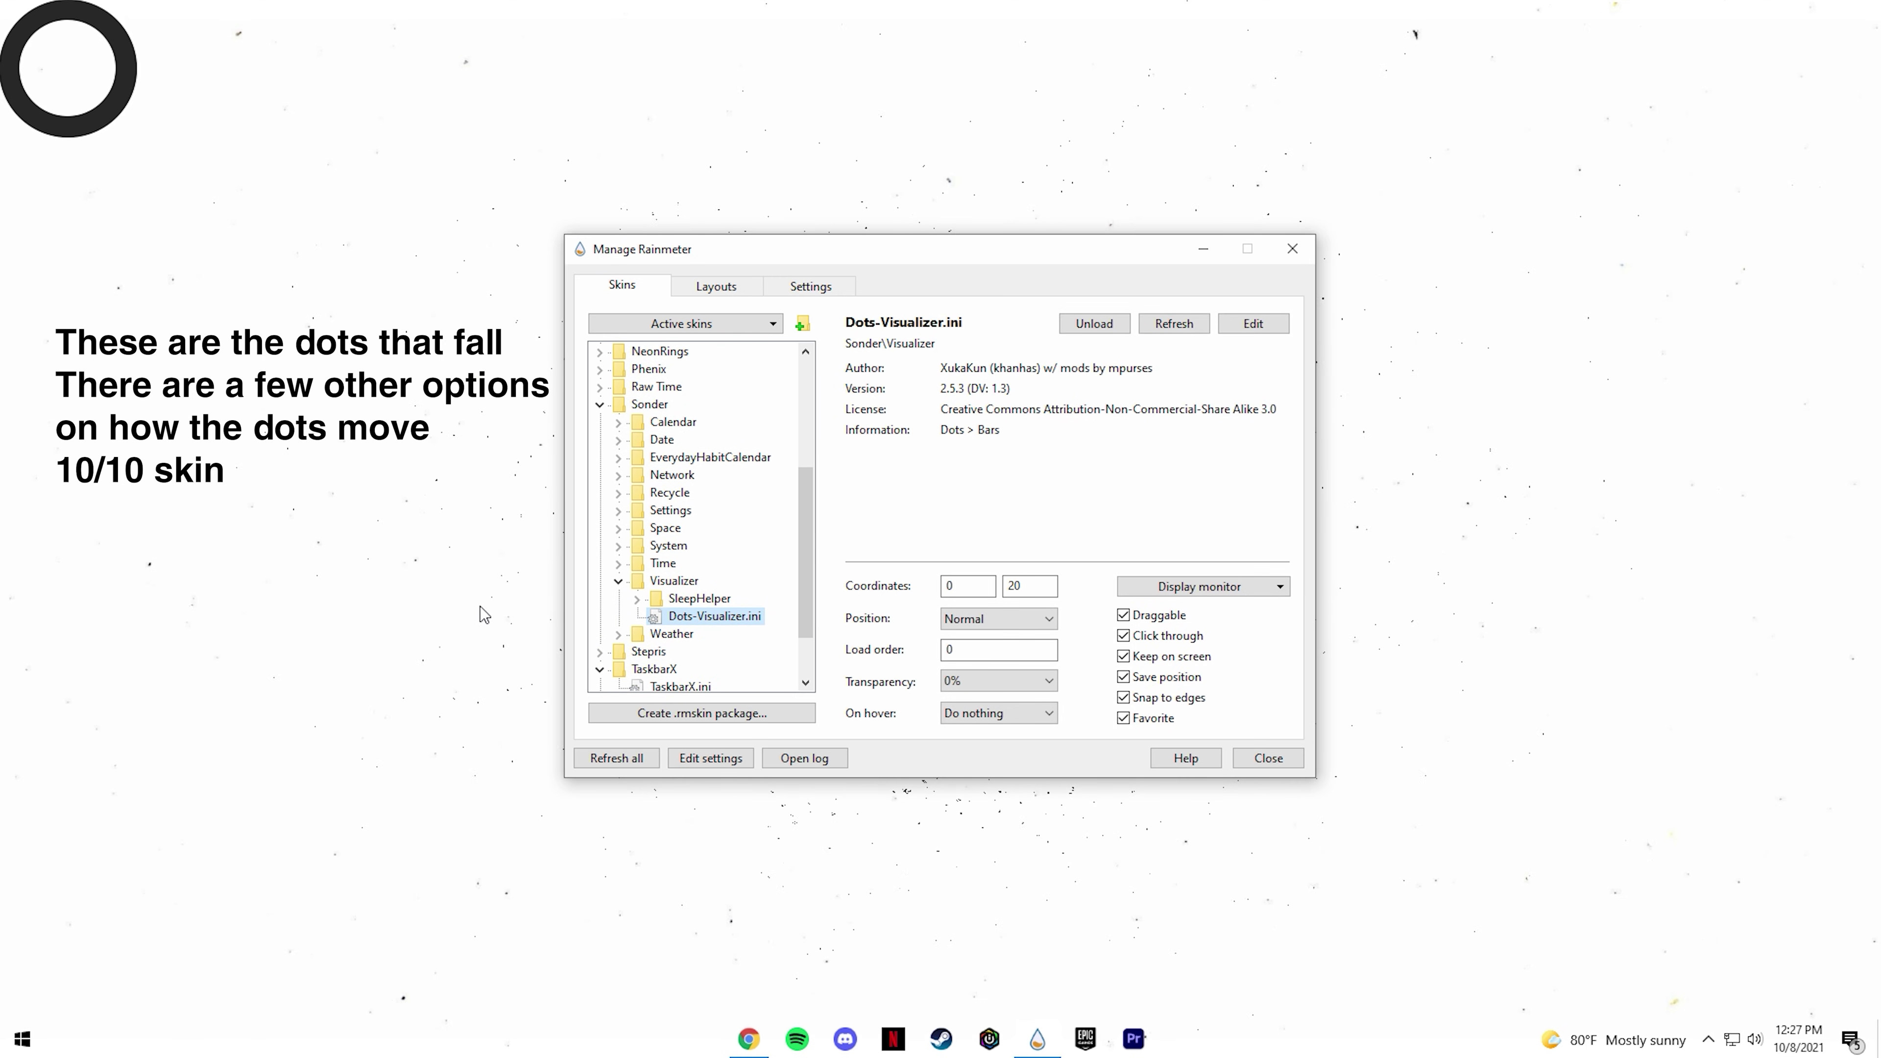
Open the Dots-Visualizer skin's Stargazer settings panel and centre it on screen.
right_click(413, 550)
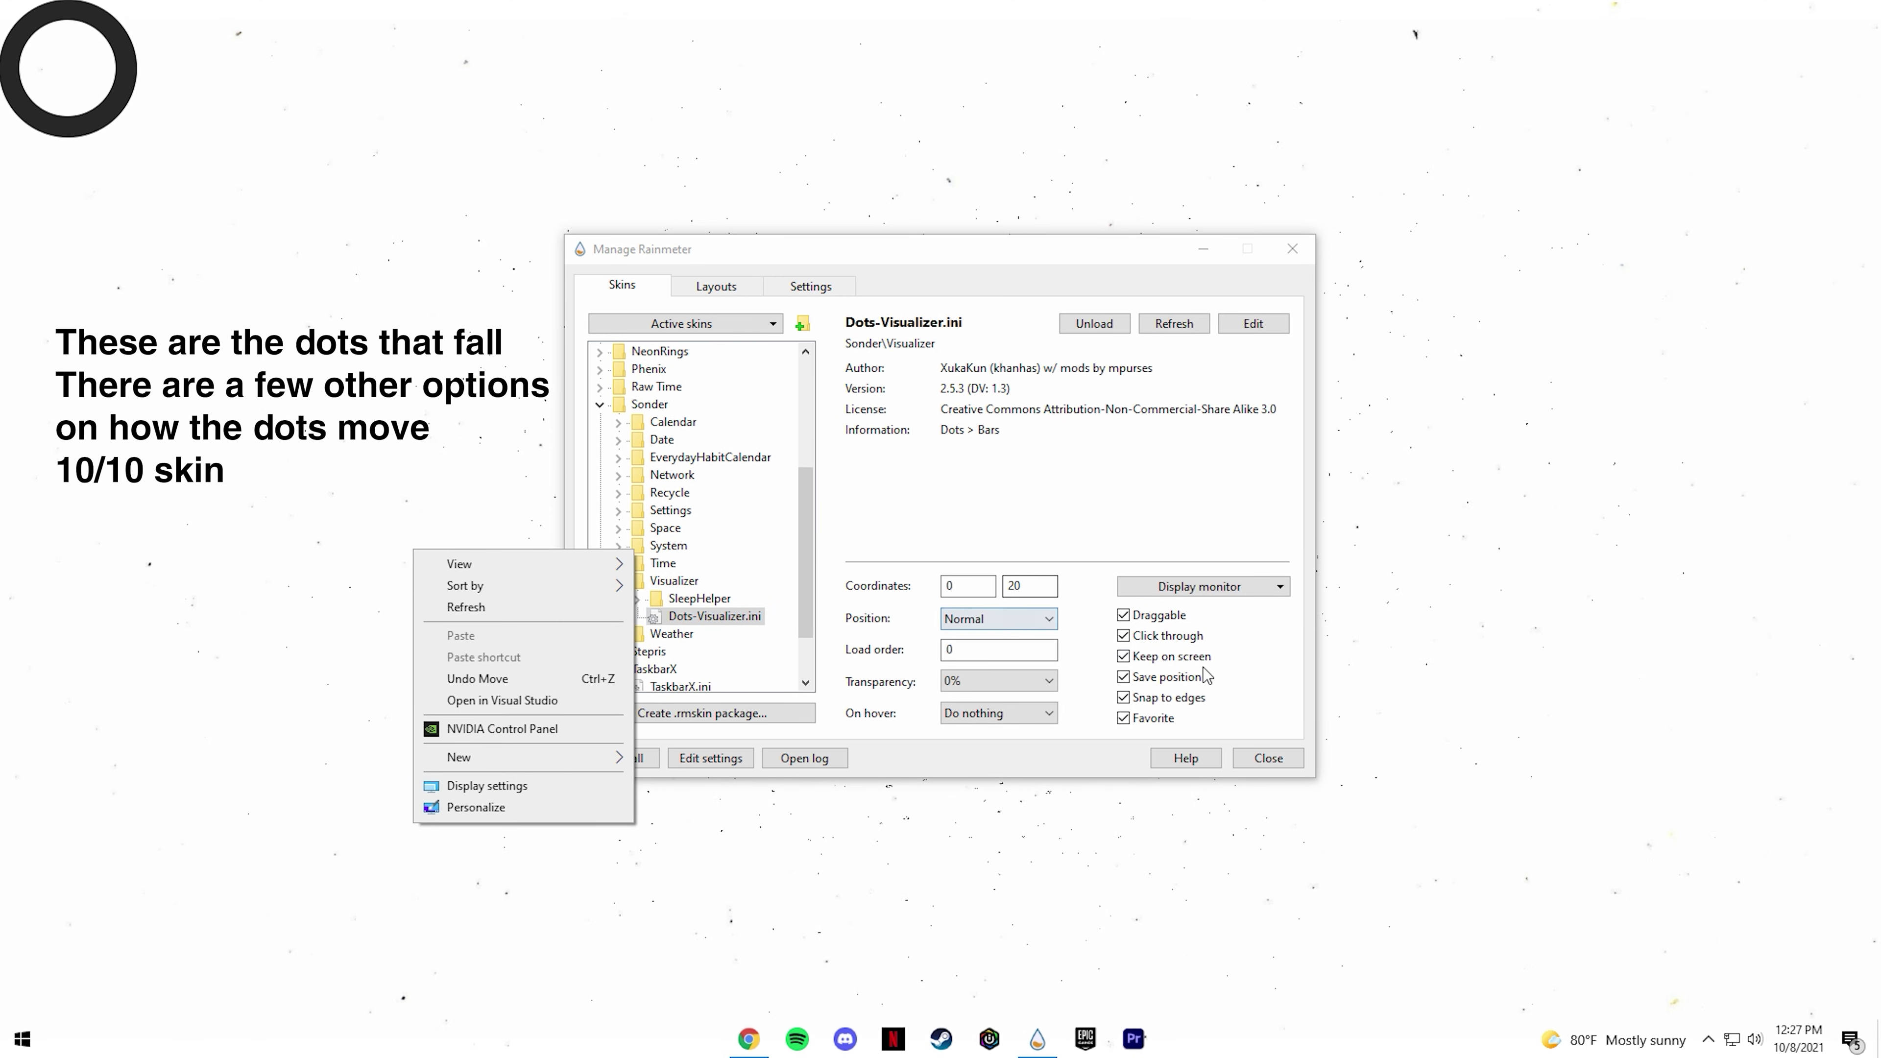
left_click(1123, 636)
right_click(306, 493)
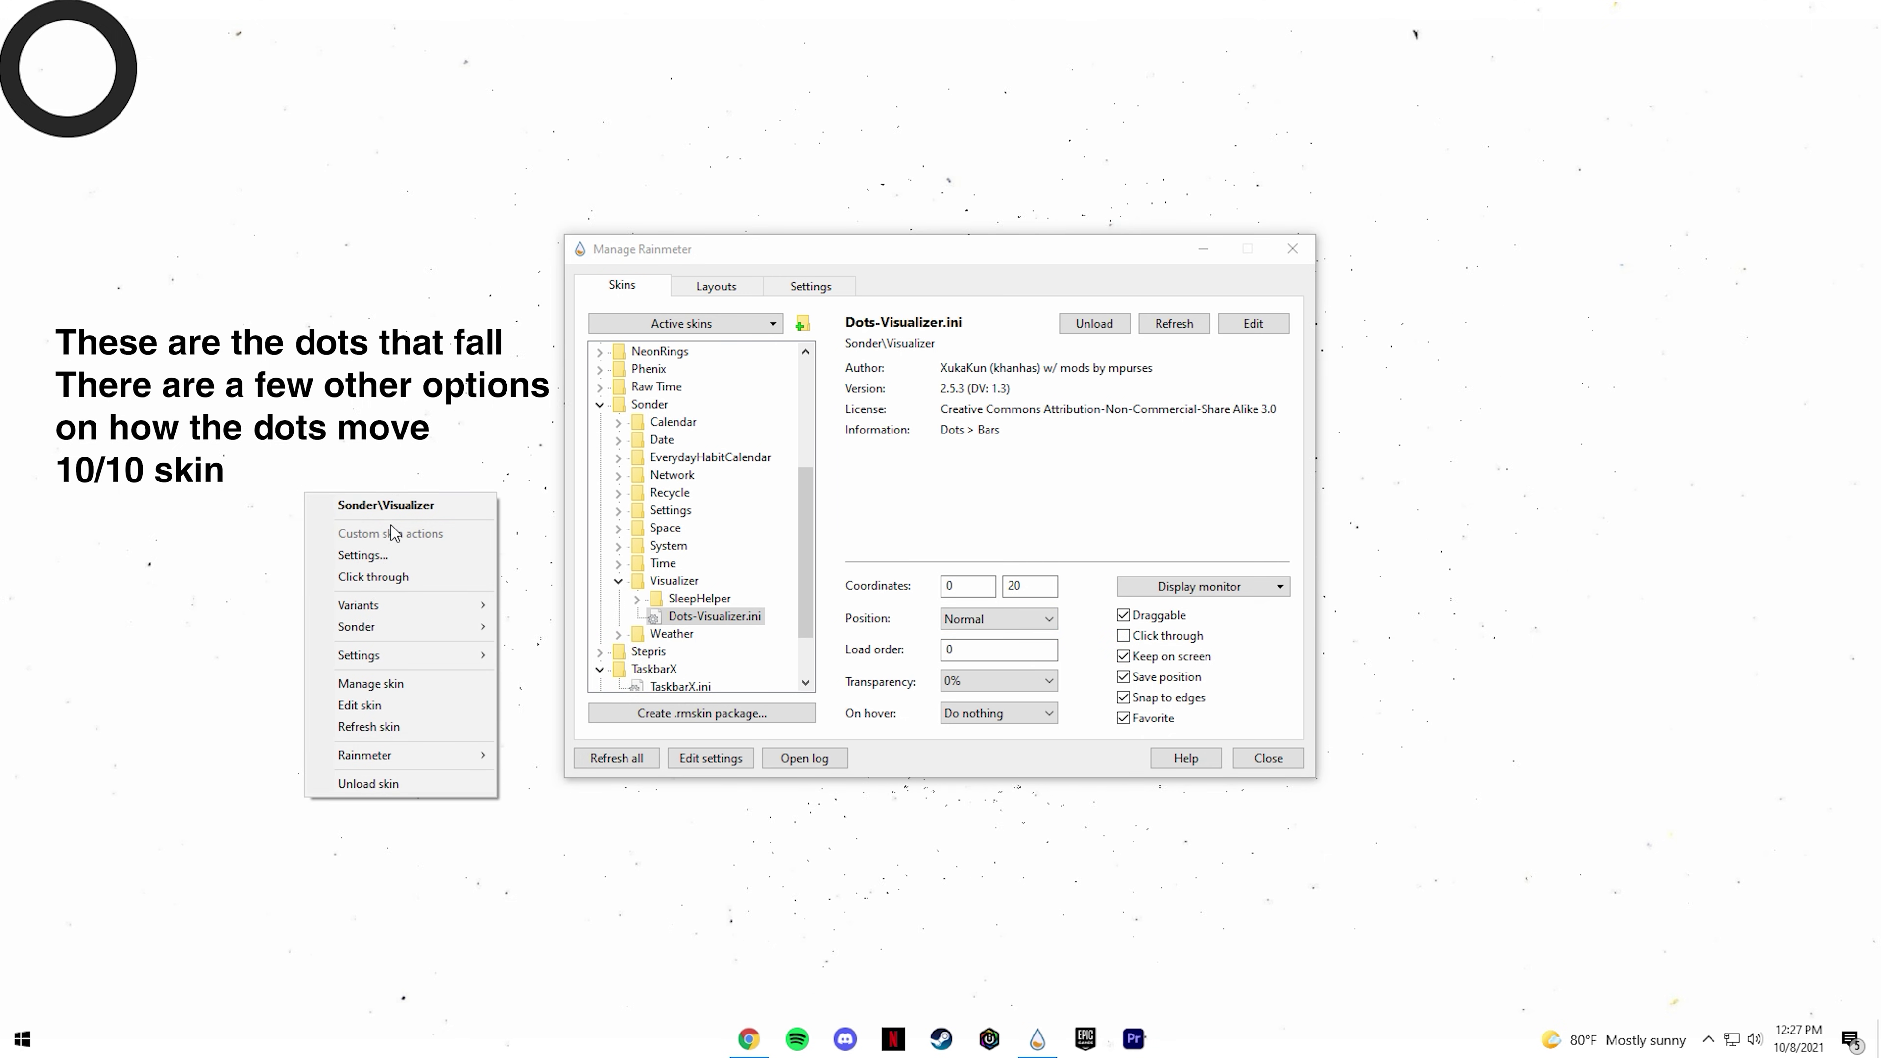
key("Up")
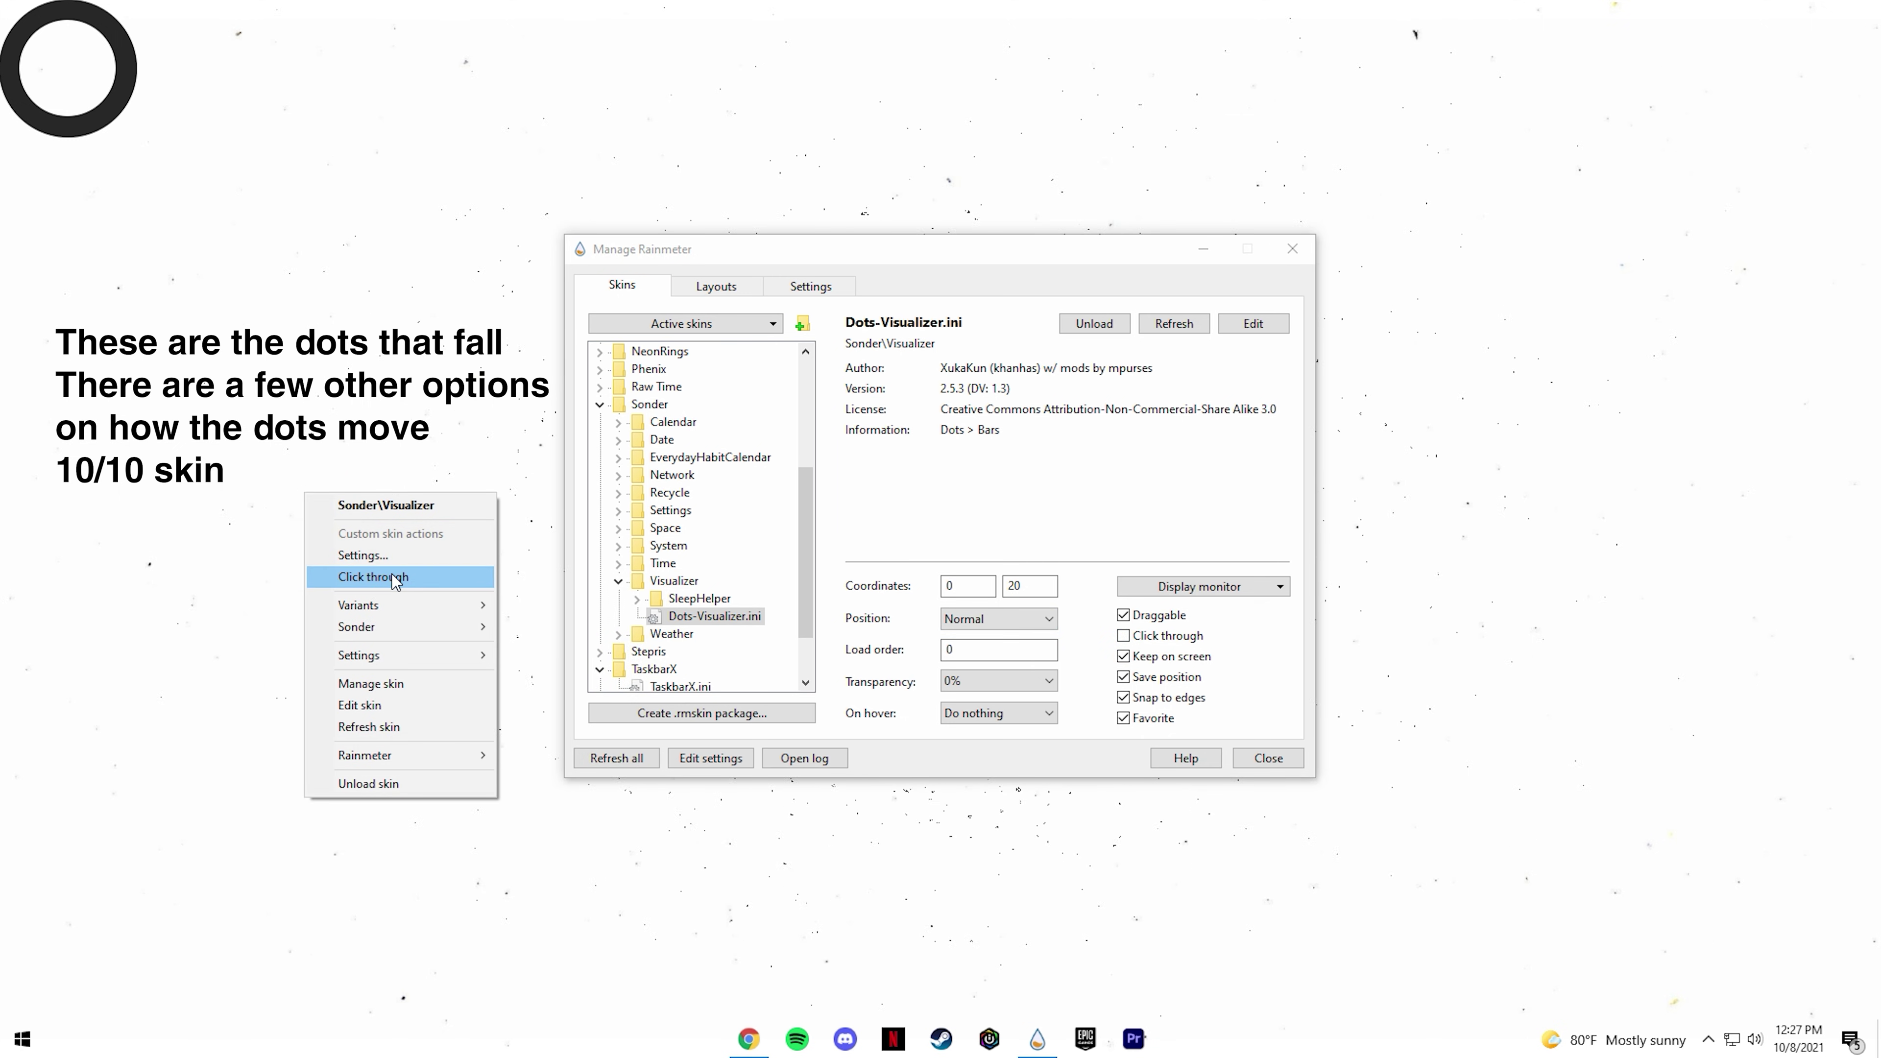
left_click(412, 564)
left_click_drag(428, 43, 973, 269)
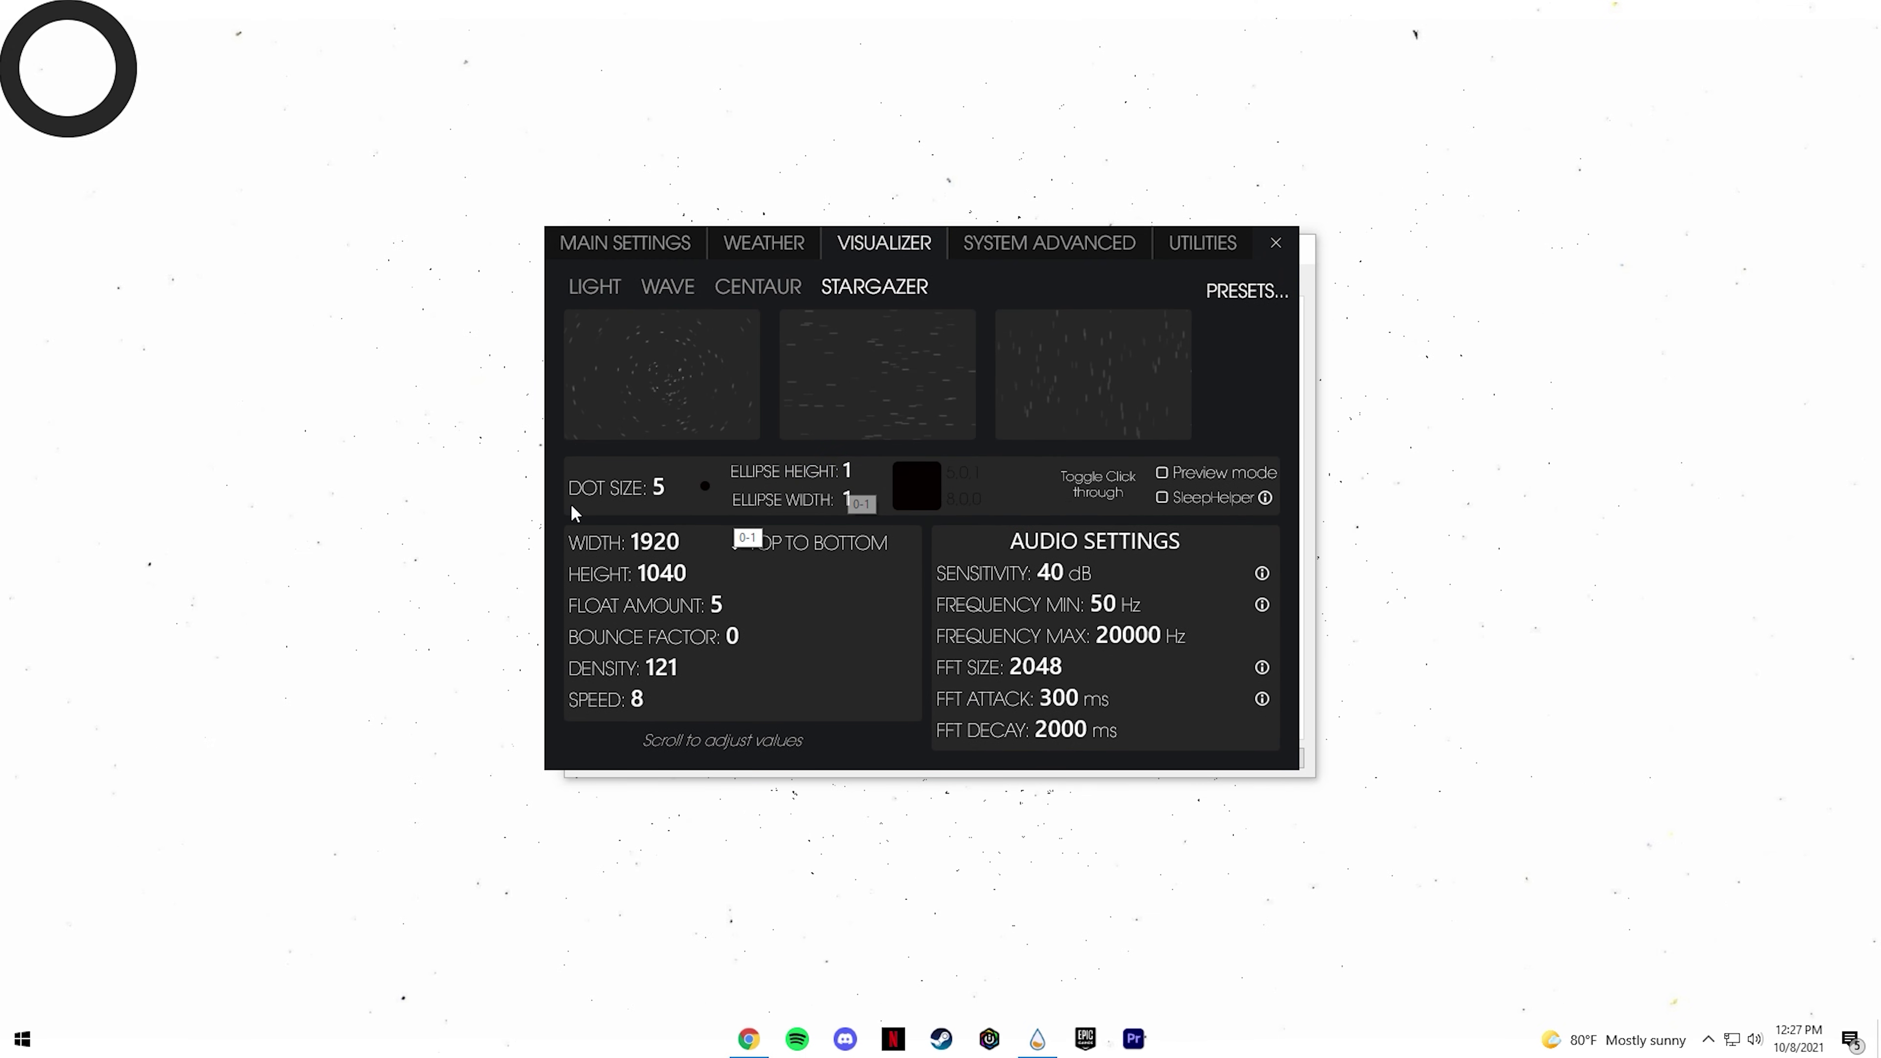
Set the dots to a near-black colour and close the visualizer settings.
left_click(966, 474)
left_click_drag(1008, 599, 949, 680)
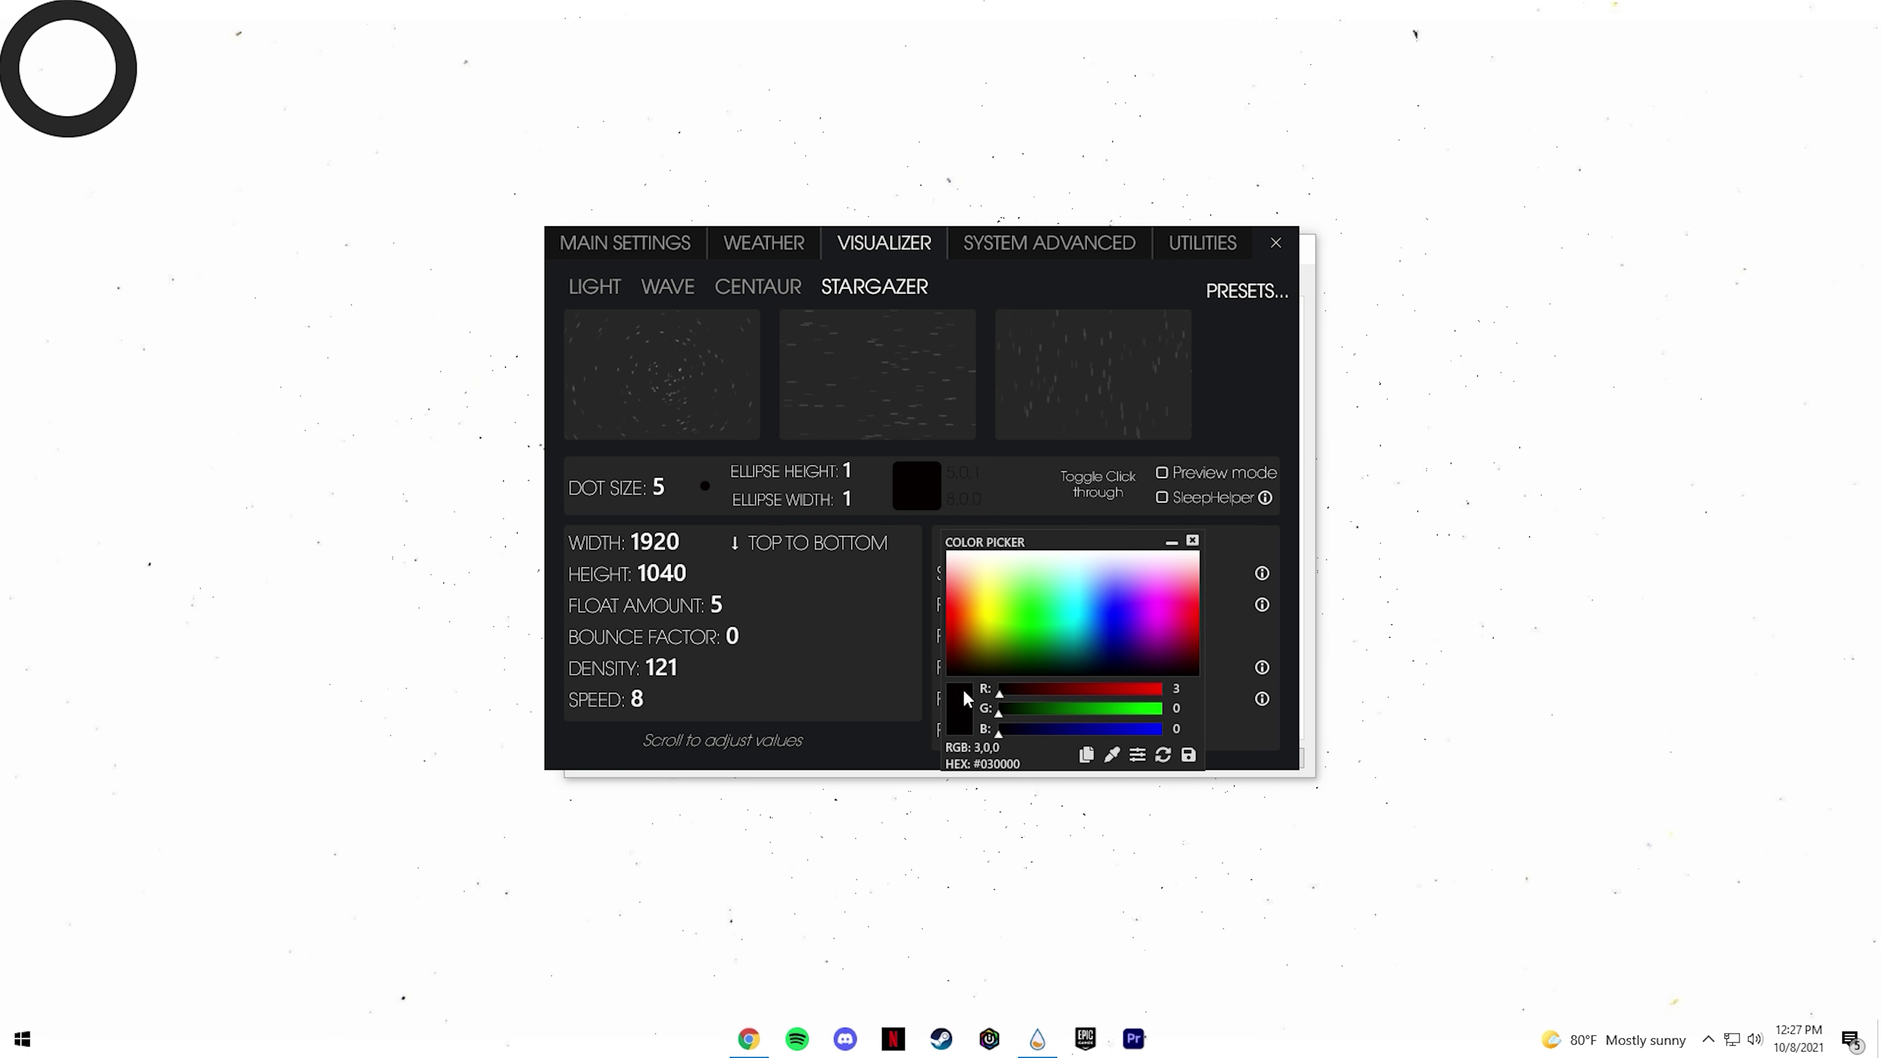
left_click(1188, 754)
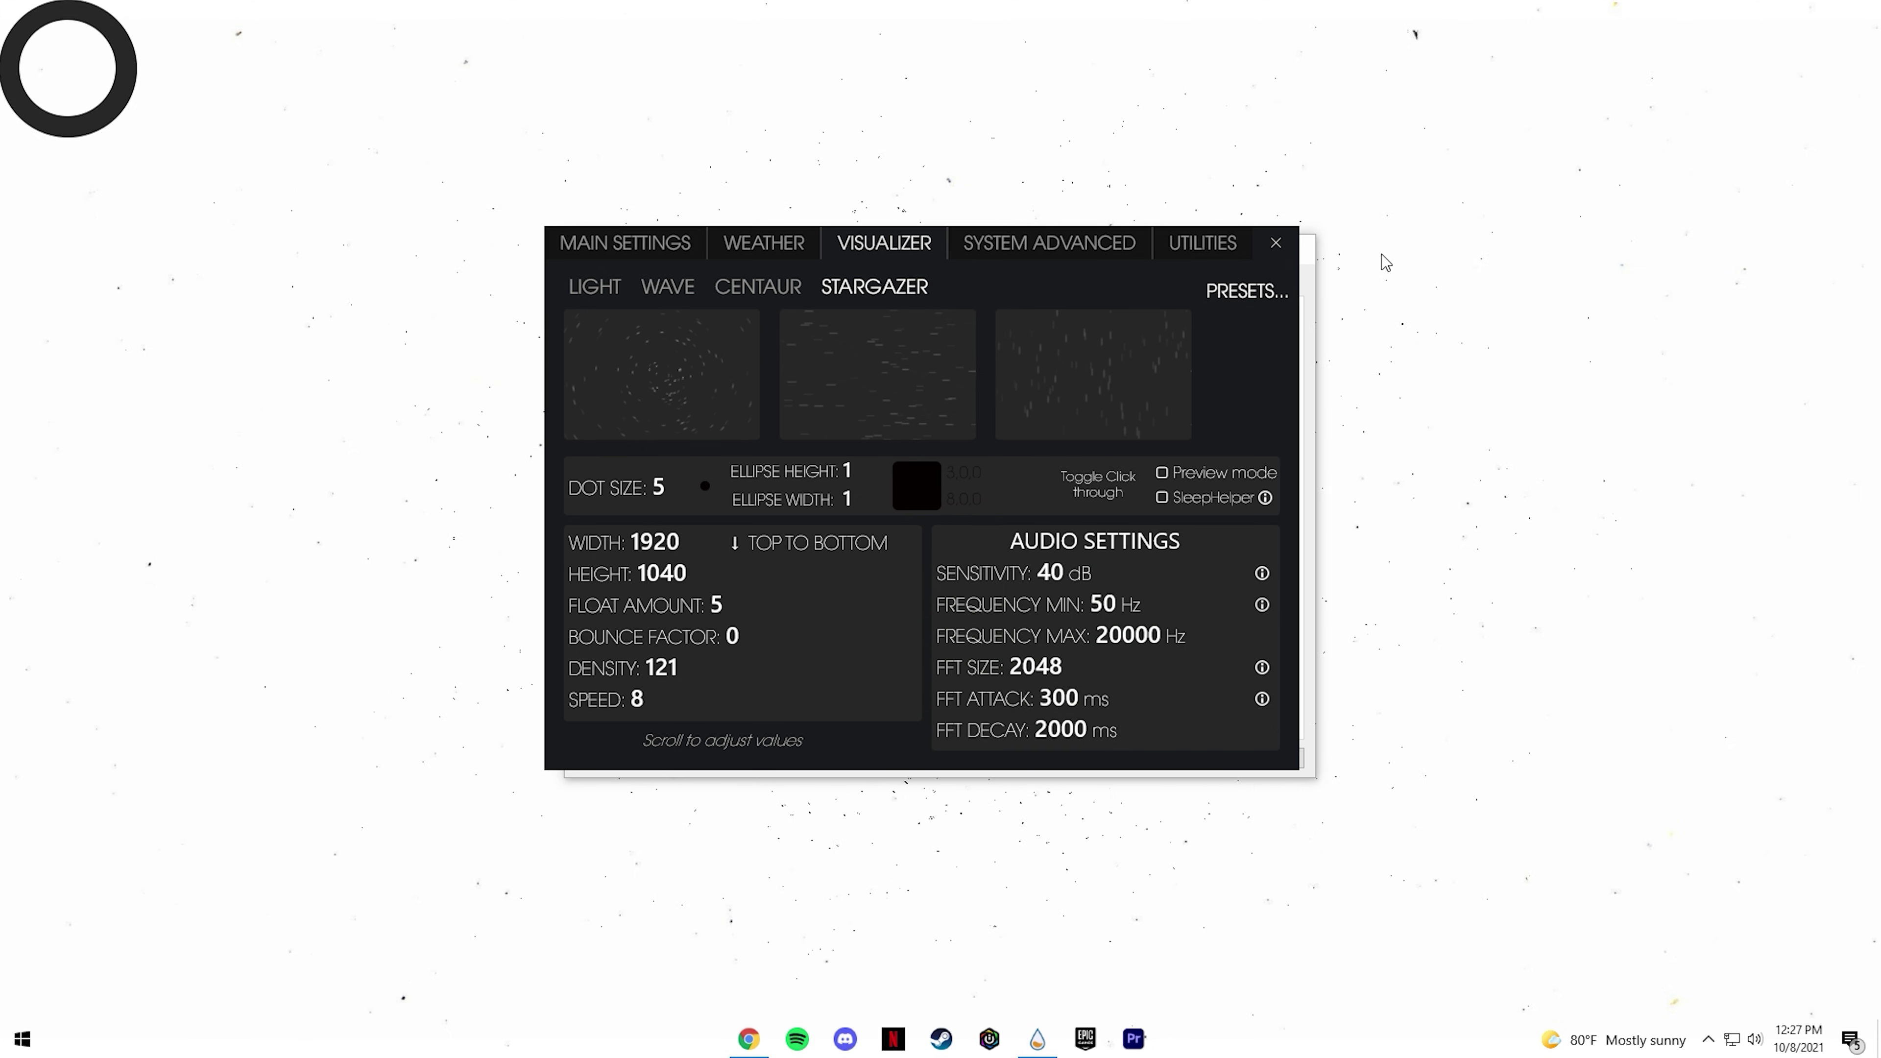
left_click(1275, 244)
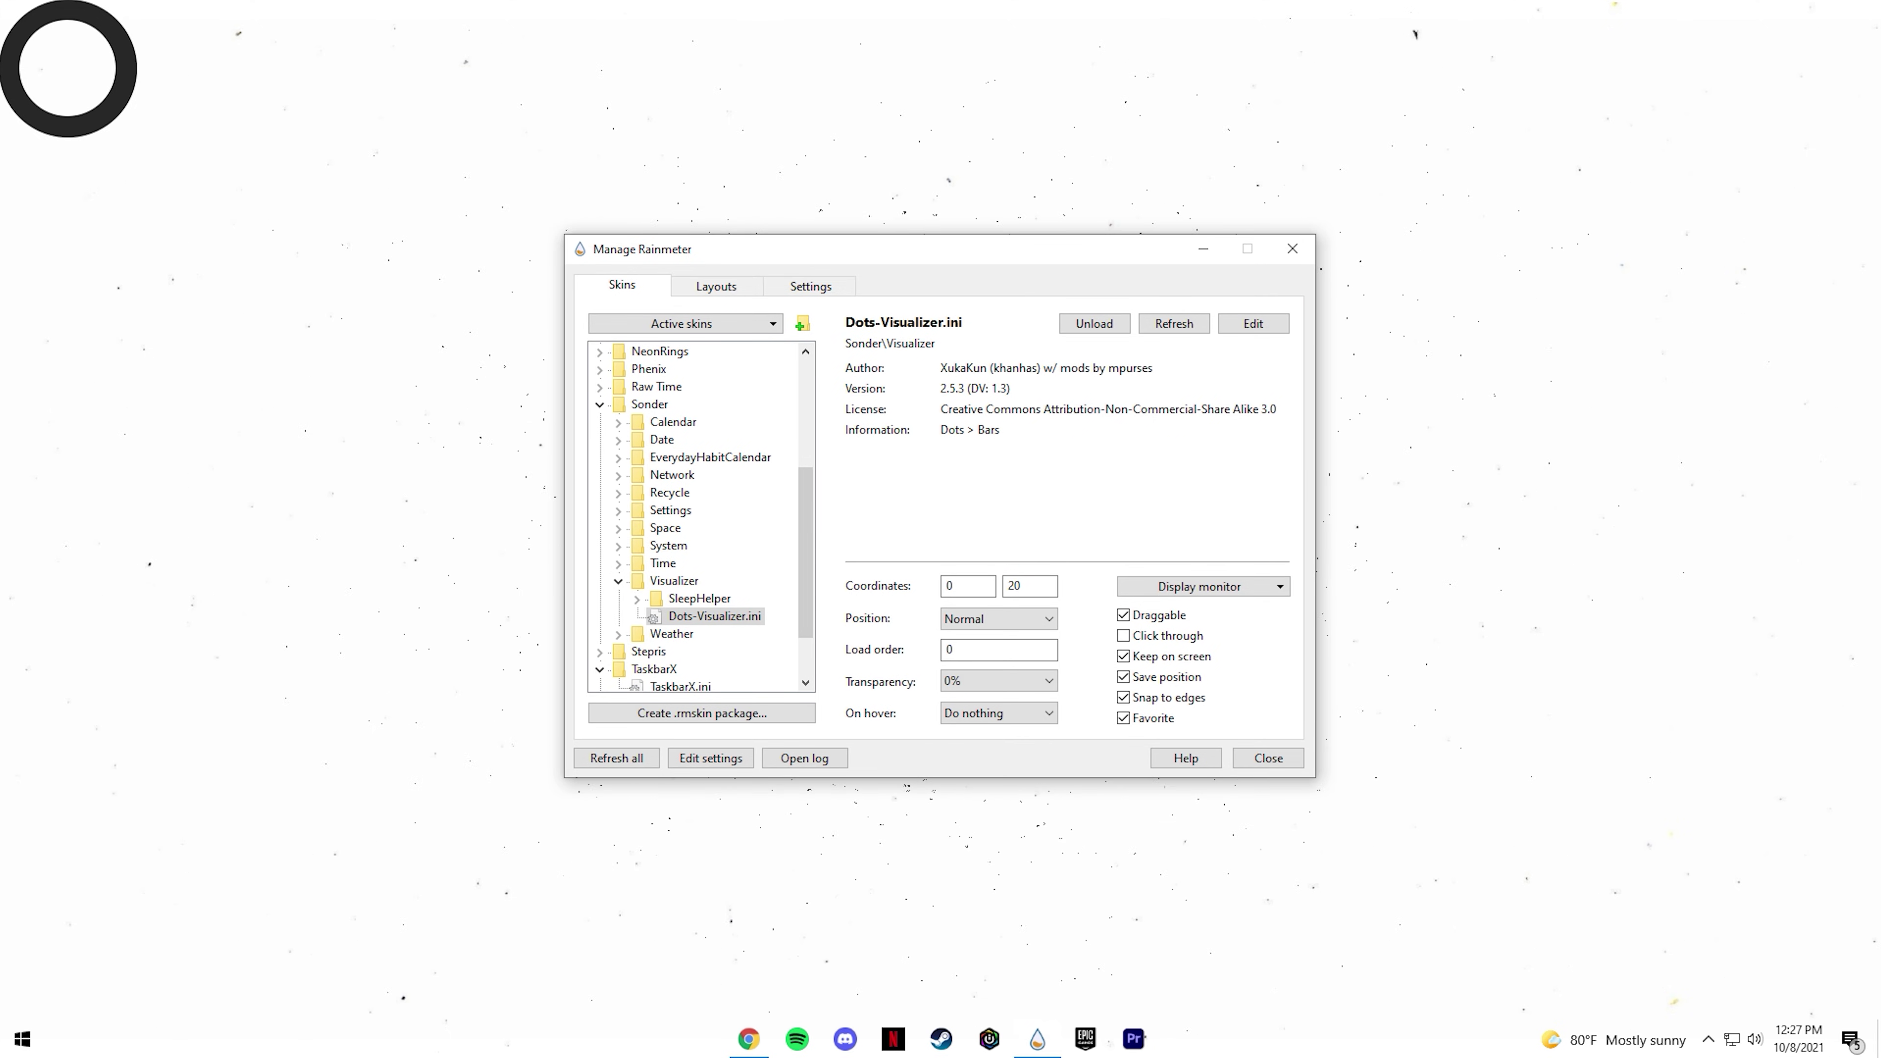
Collapse the other skin folders and select Fountain of Colors.ini.
left_click(619, 583)
scroll(638, 557, "up", 2)
scroll(640, 445, "down", 2)
left_click(600, 405)
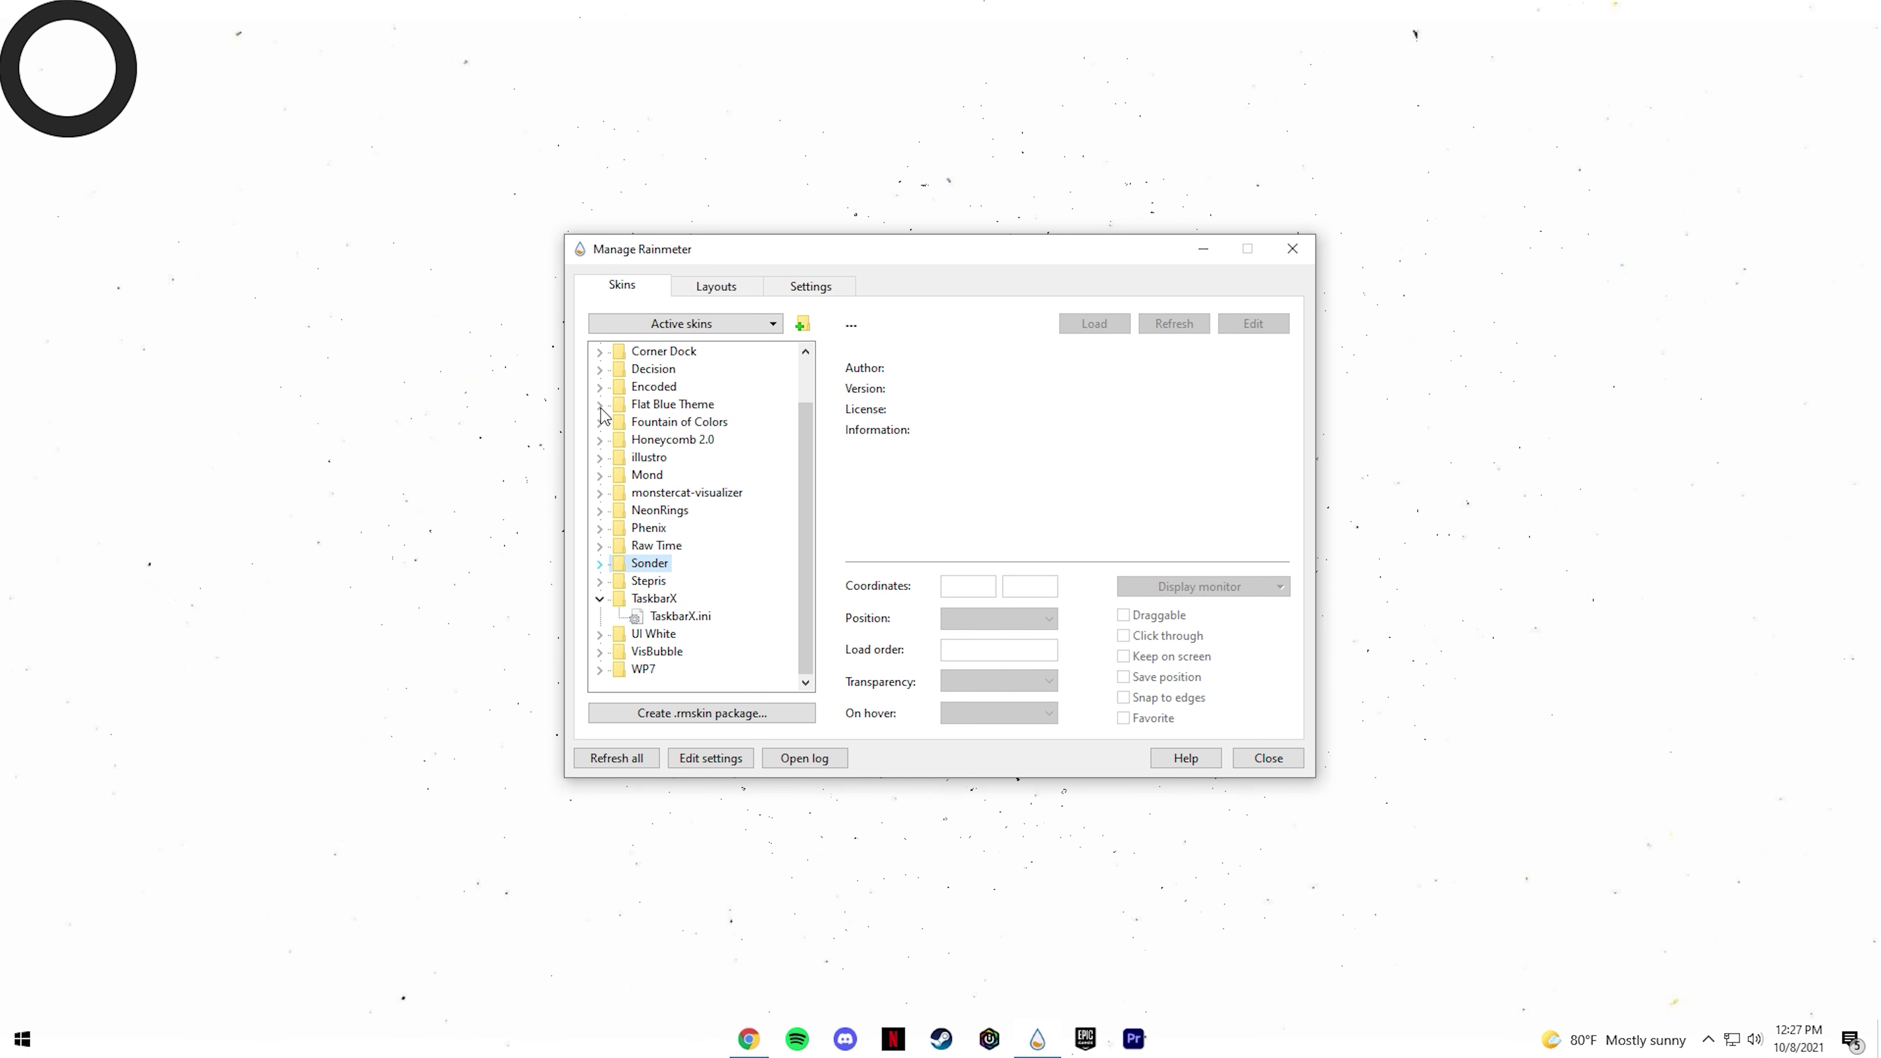
left_click(600, 600)
scroll(609, 550, "up", 1)
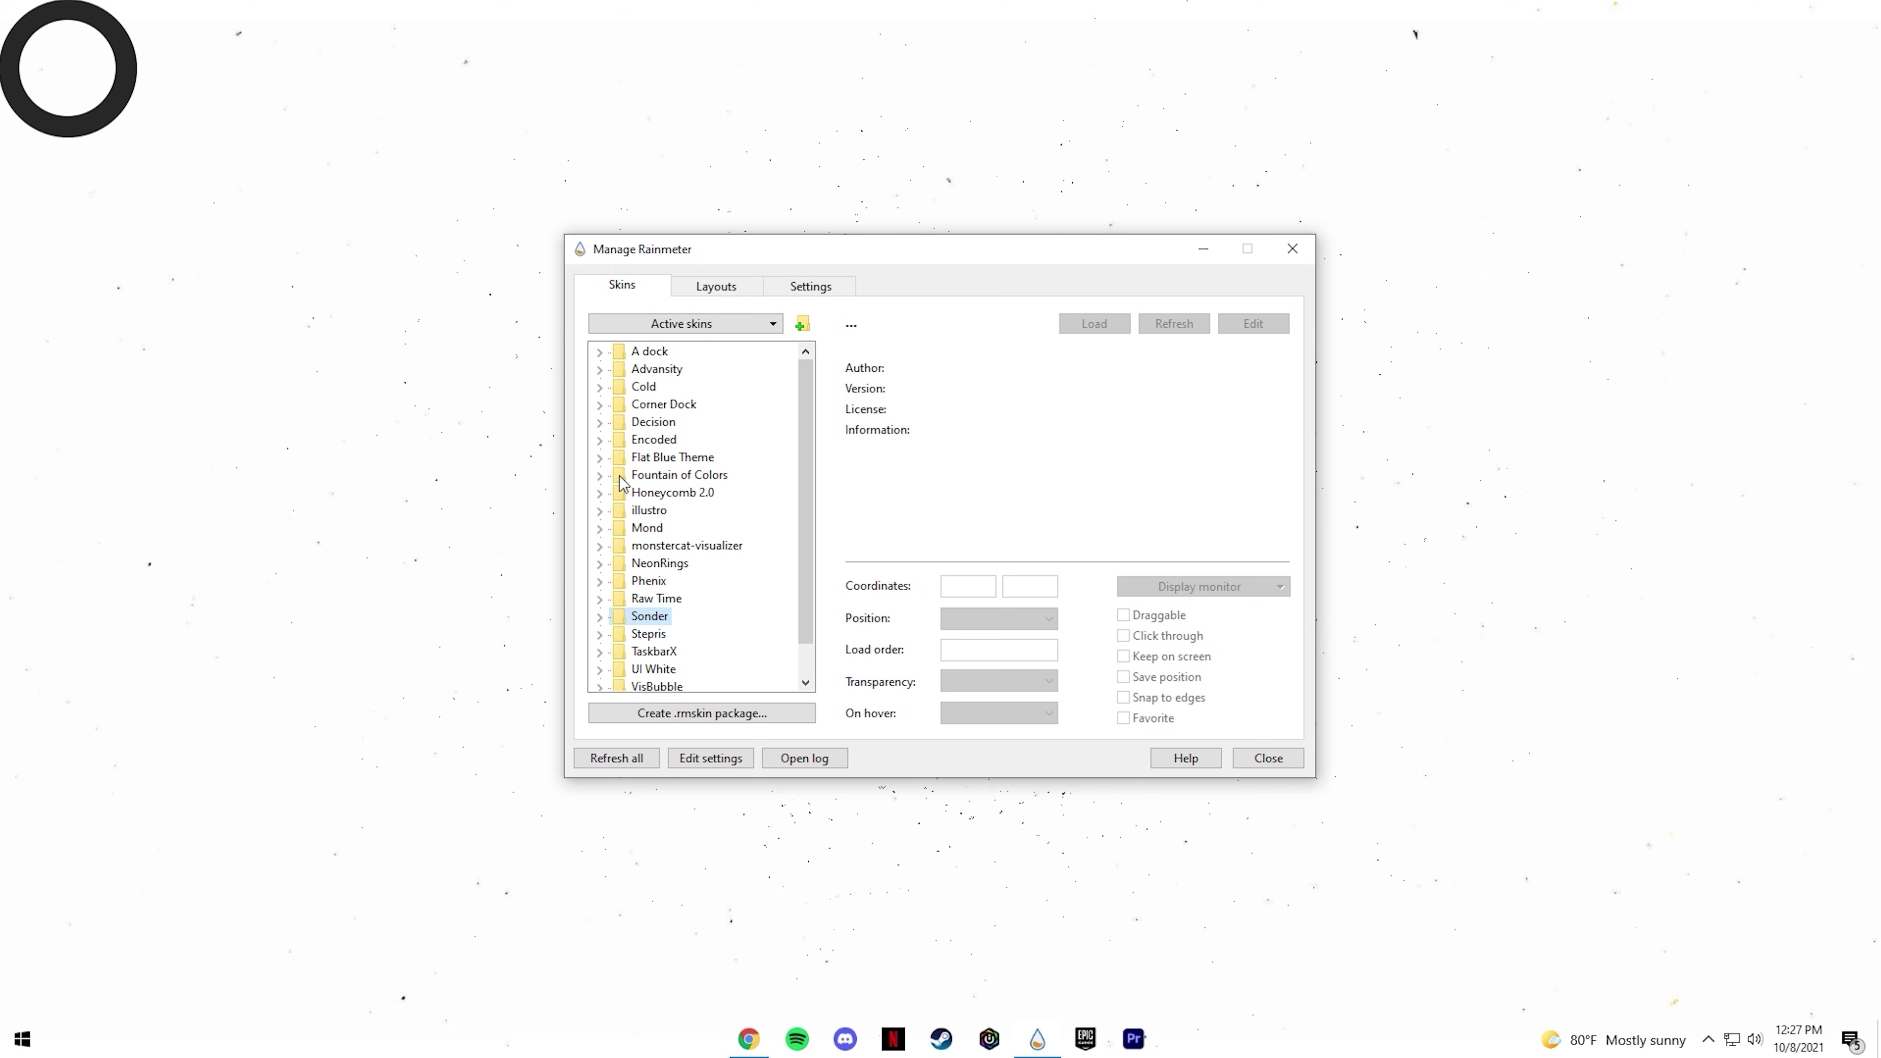
left_click(600, 475)
left_click(674, 565)
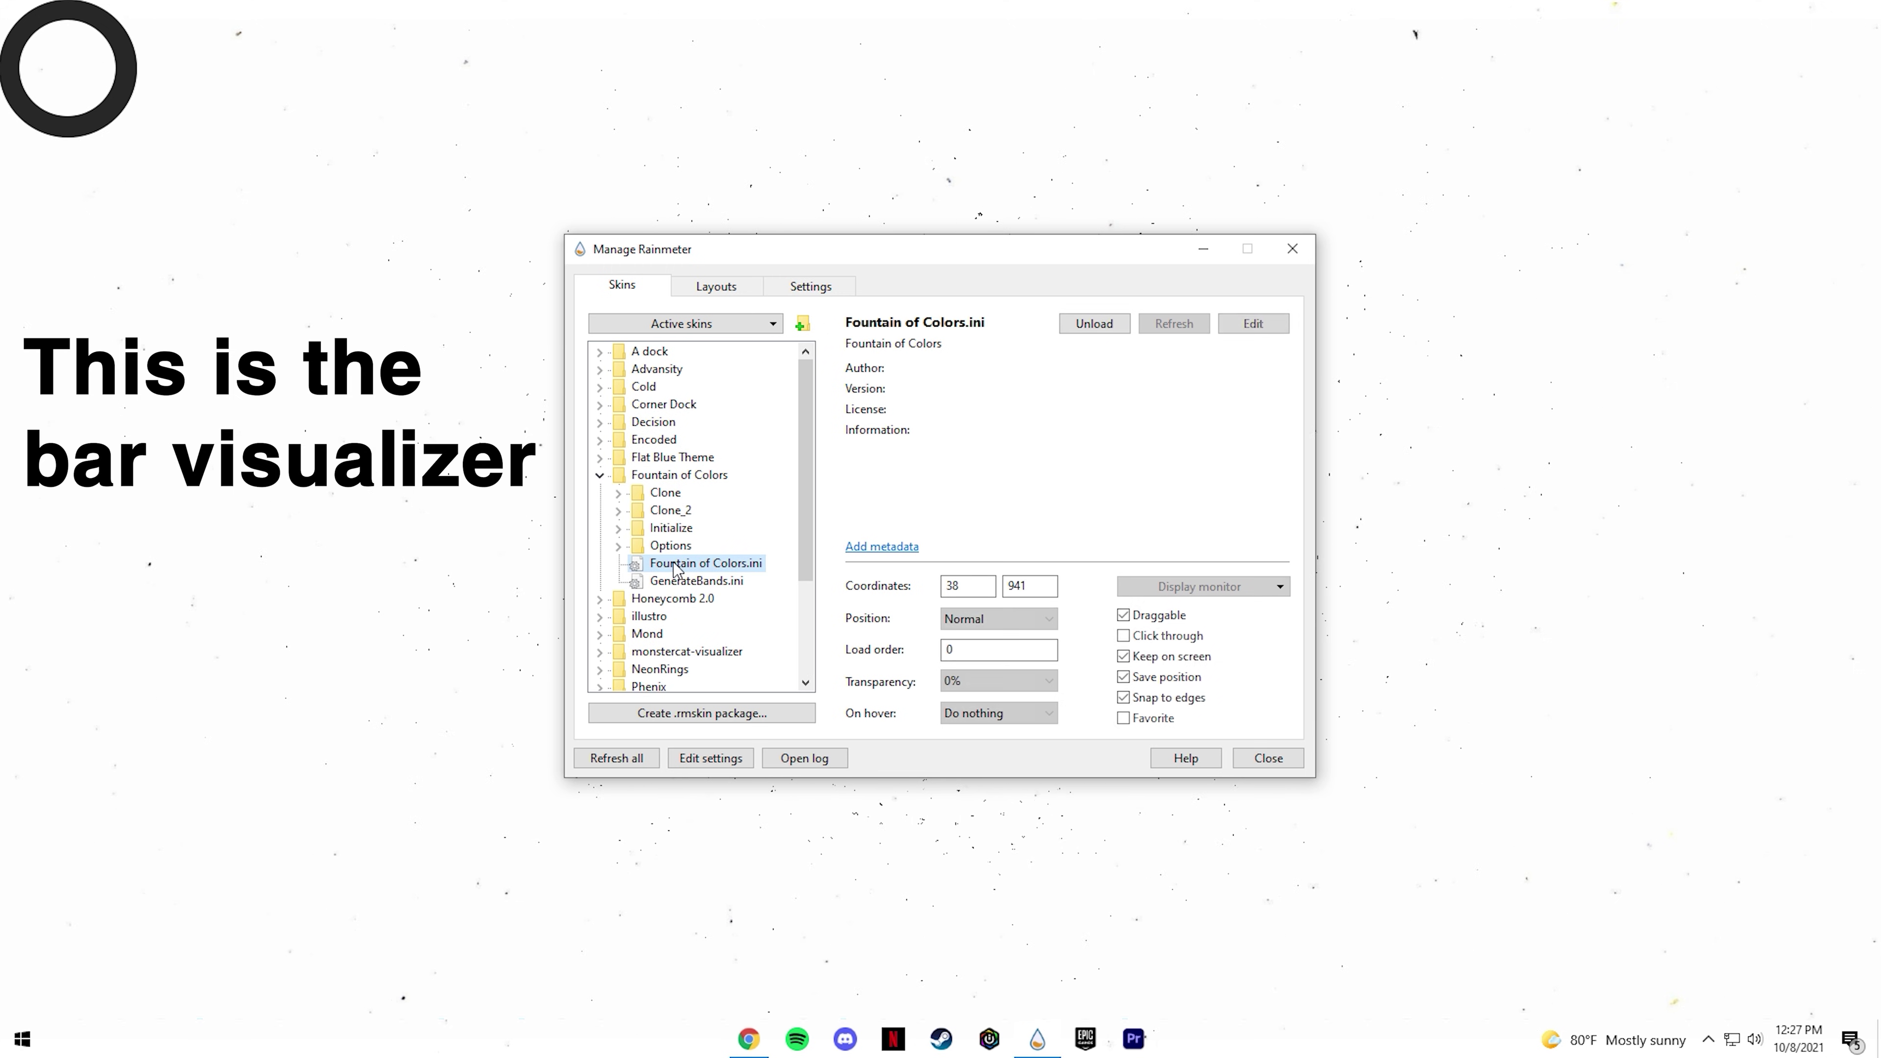
Set the Fountain of Colors bars to black (0,0,0) and drag the visualizer lower.
right_click(619, 1032)
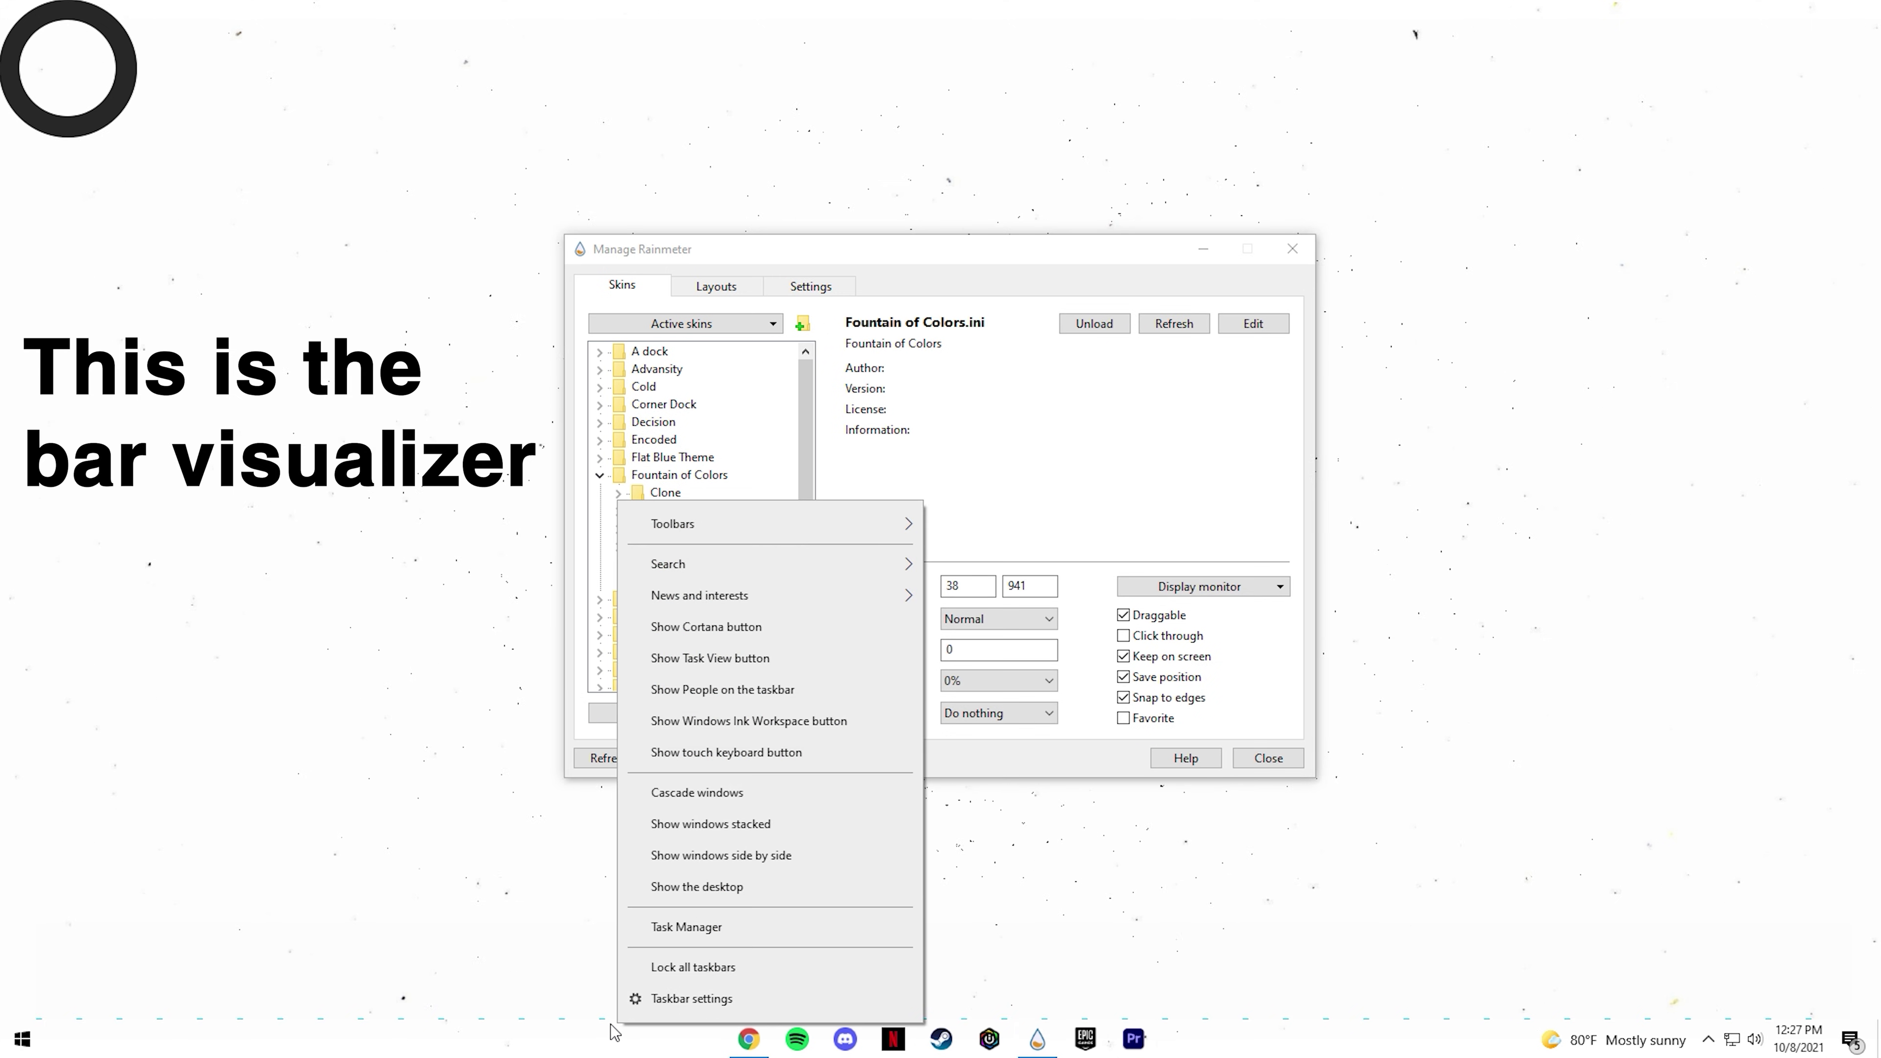
left_click(402, 1037)
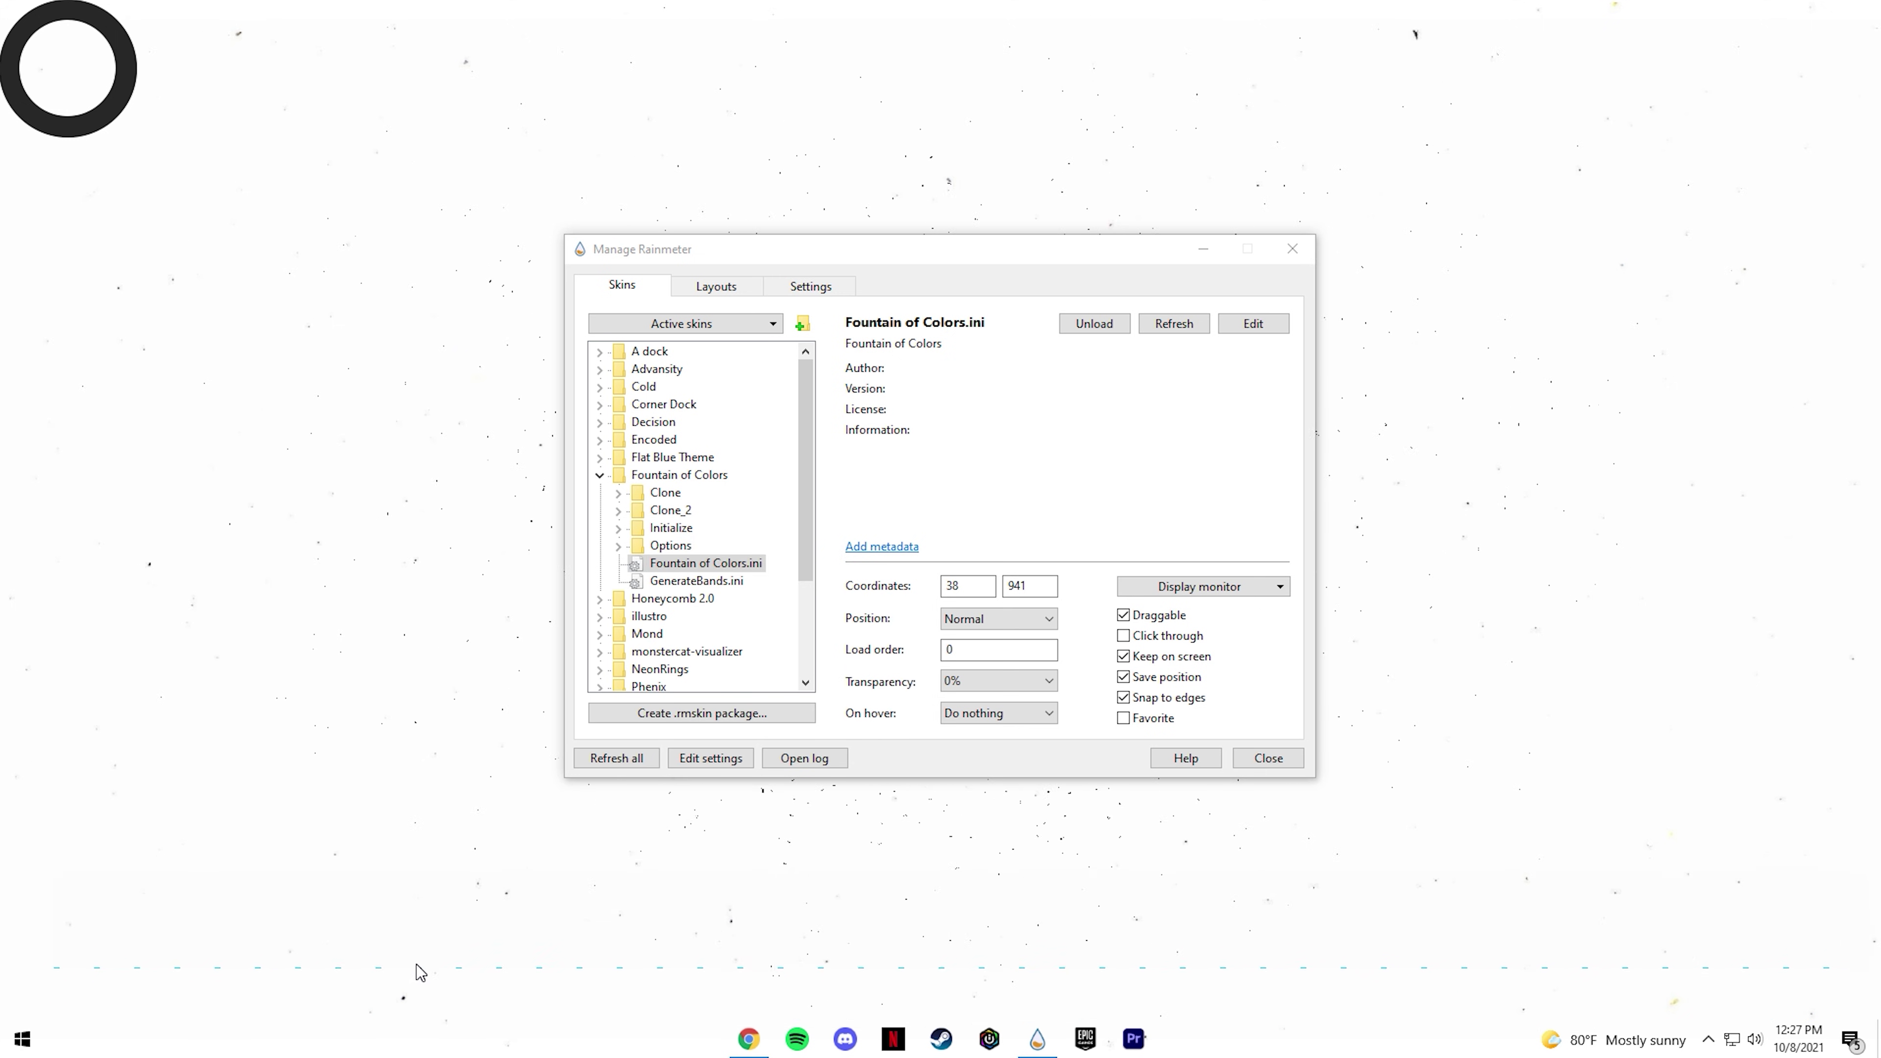
right_click(431, 968)
left_click(463, 736)
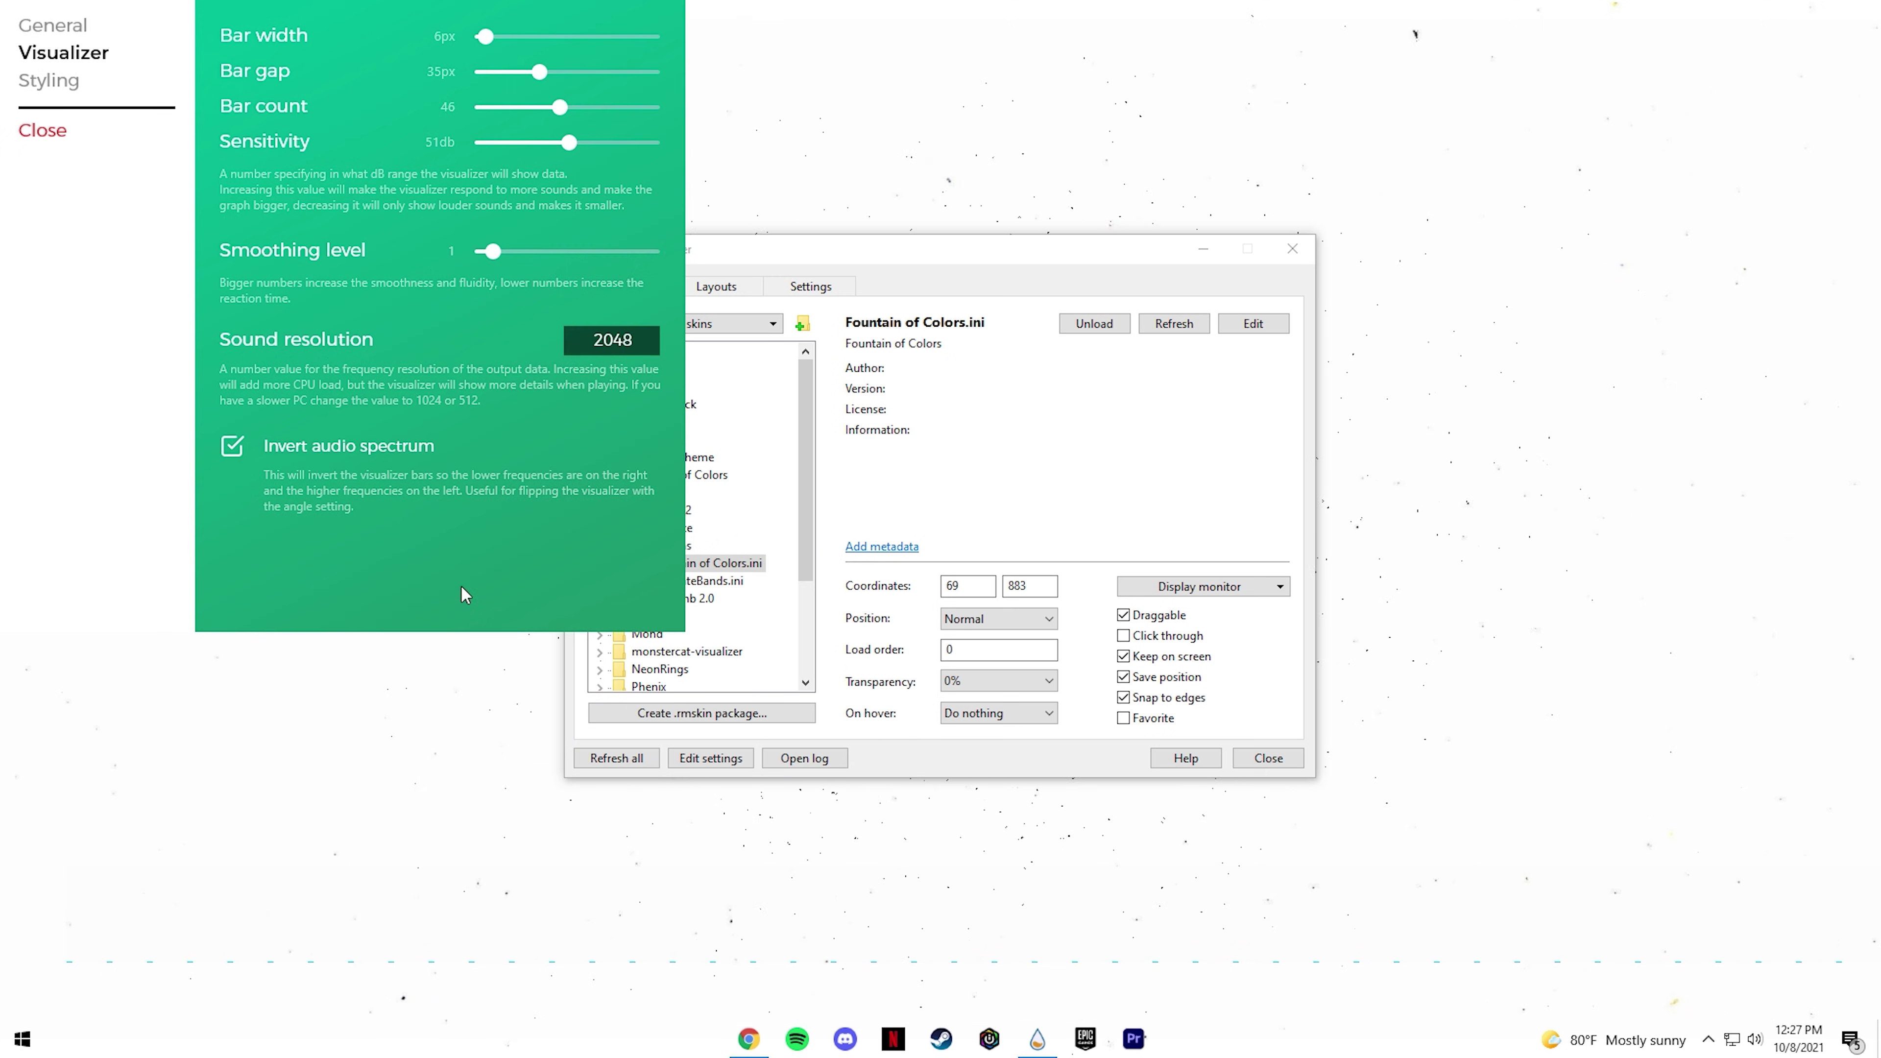
left_click(76, 83)
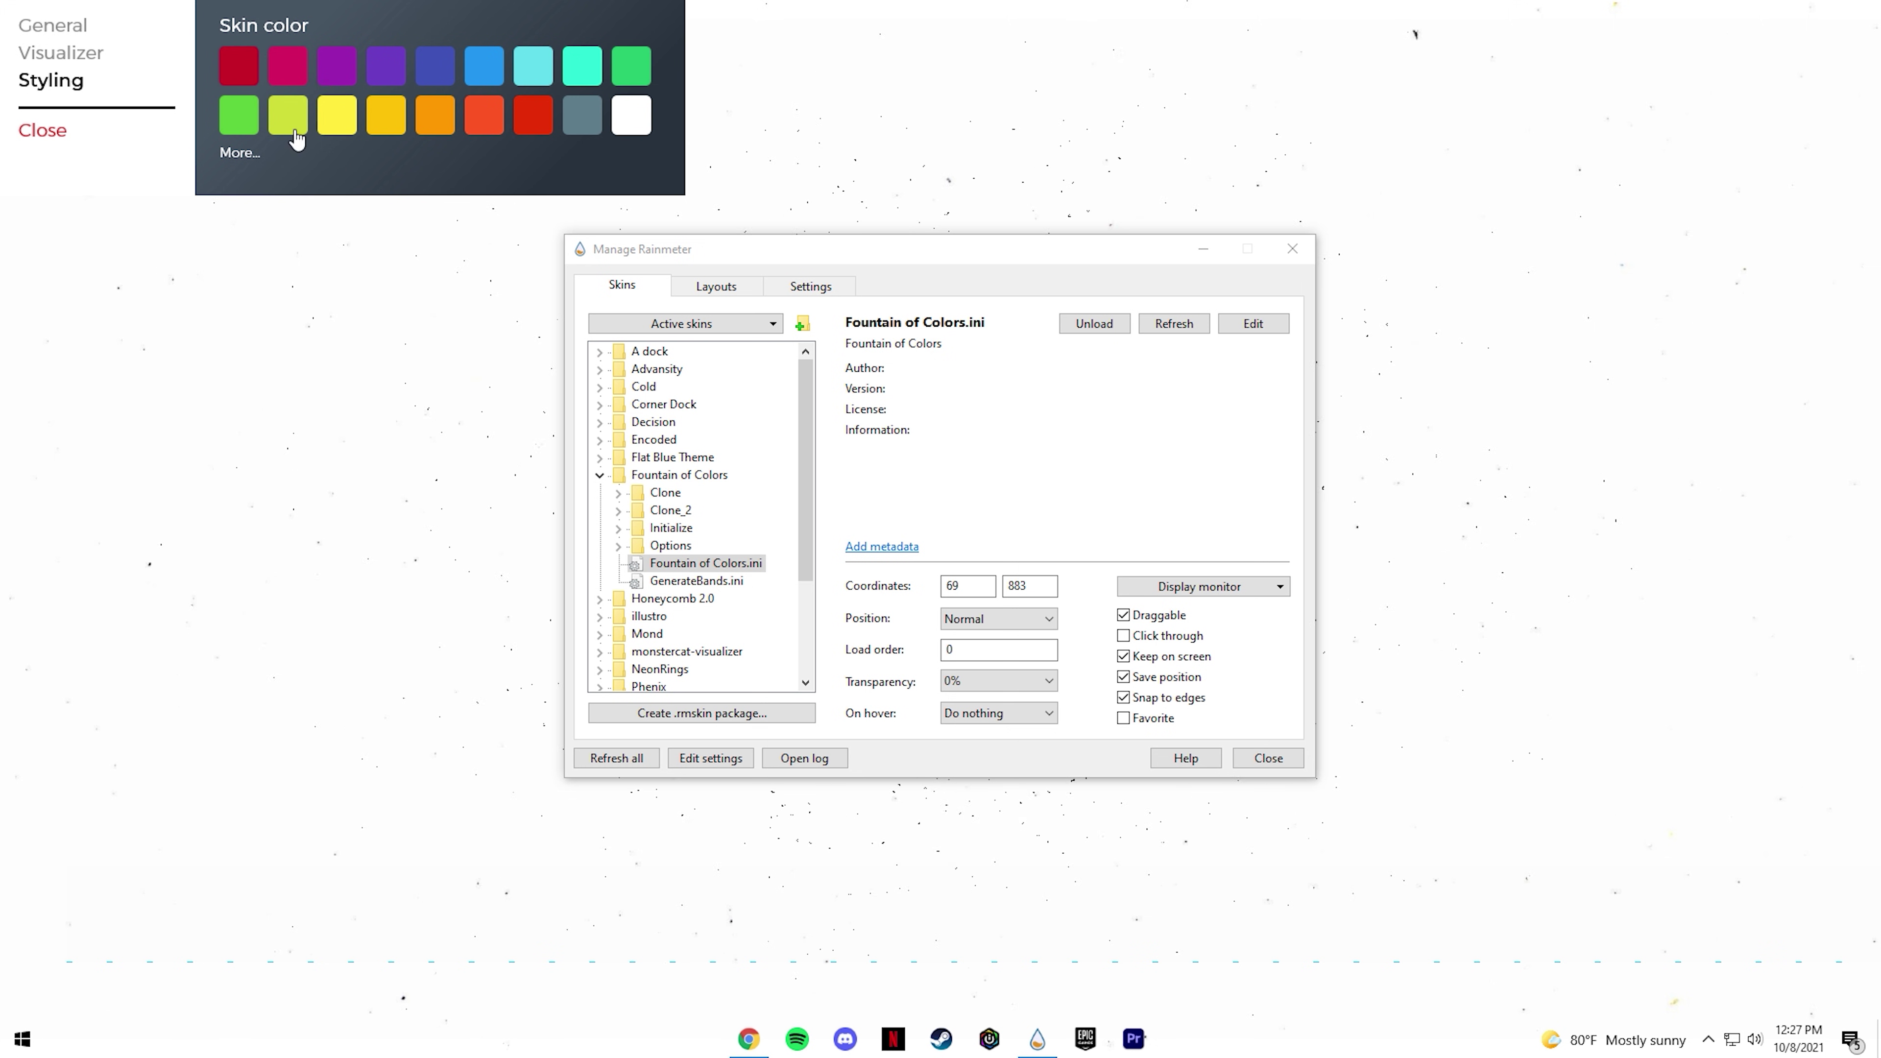
left_click(235, 157)
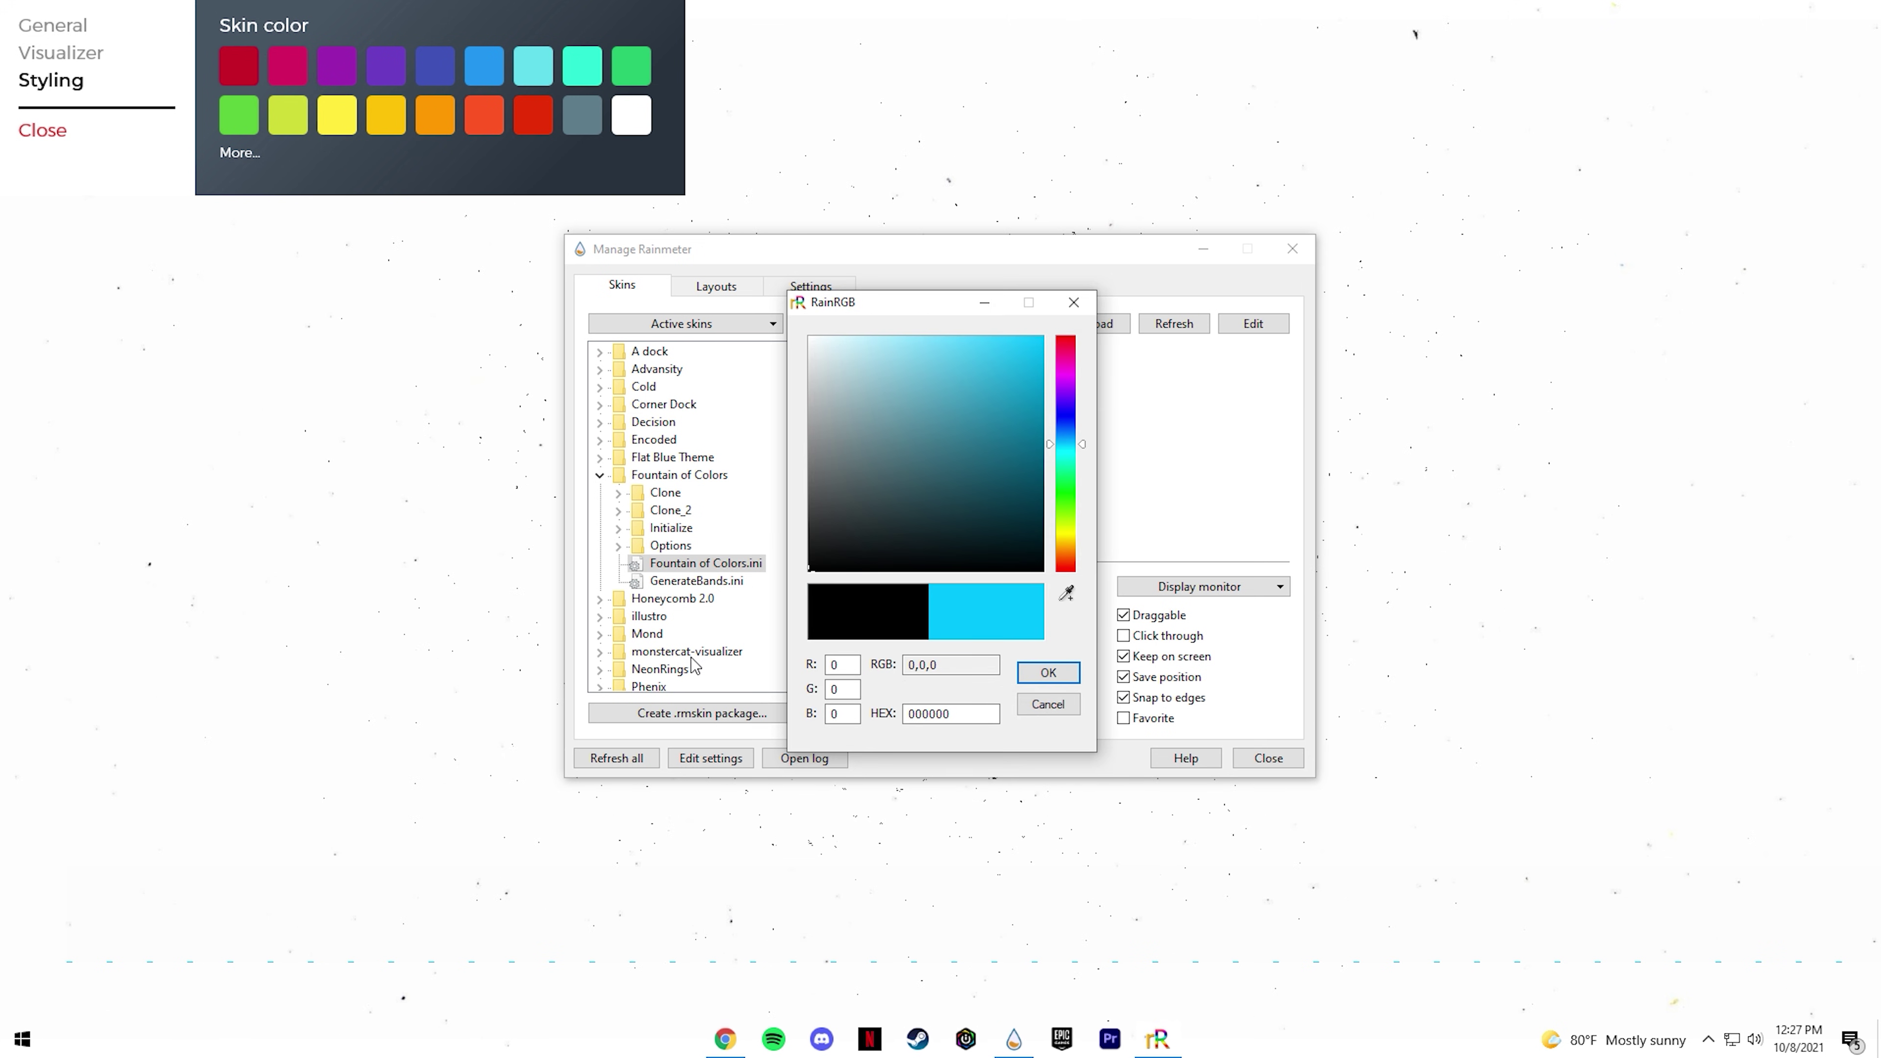
left_click(1048, 673)
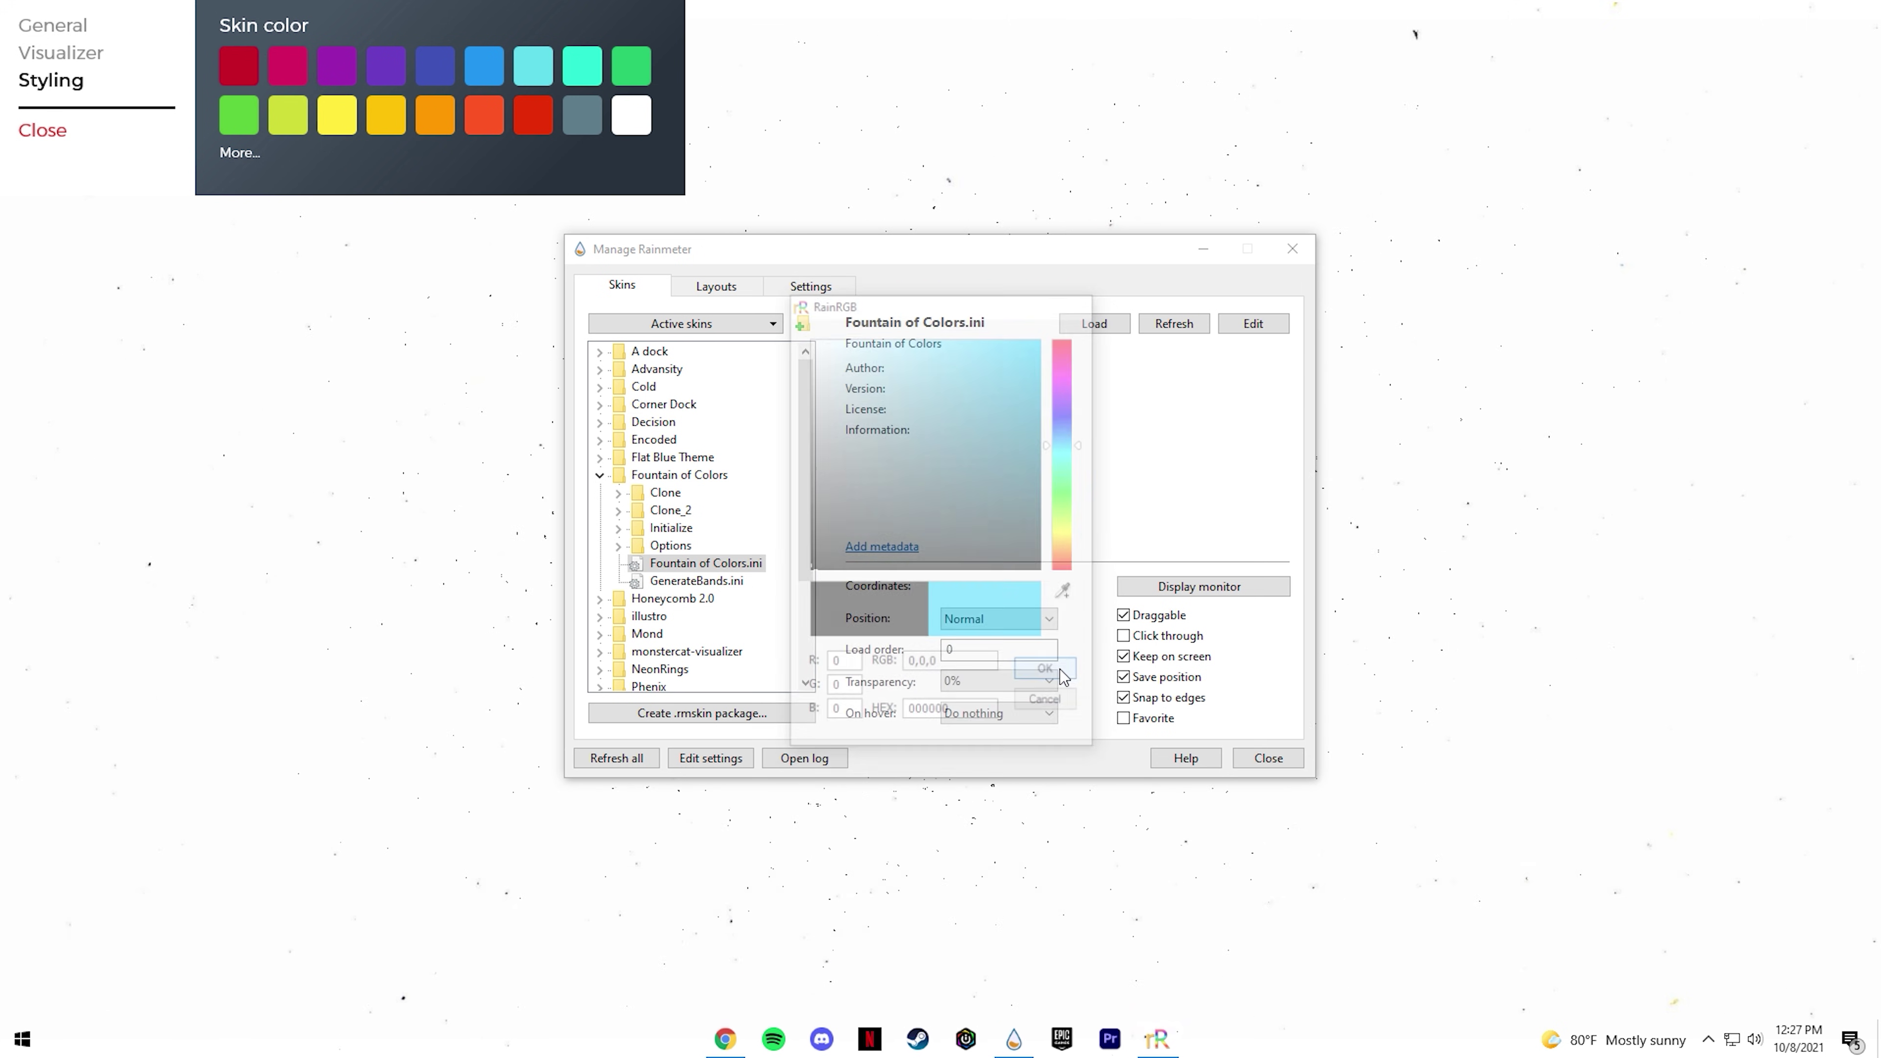
left_click(55, 137)
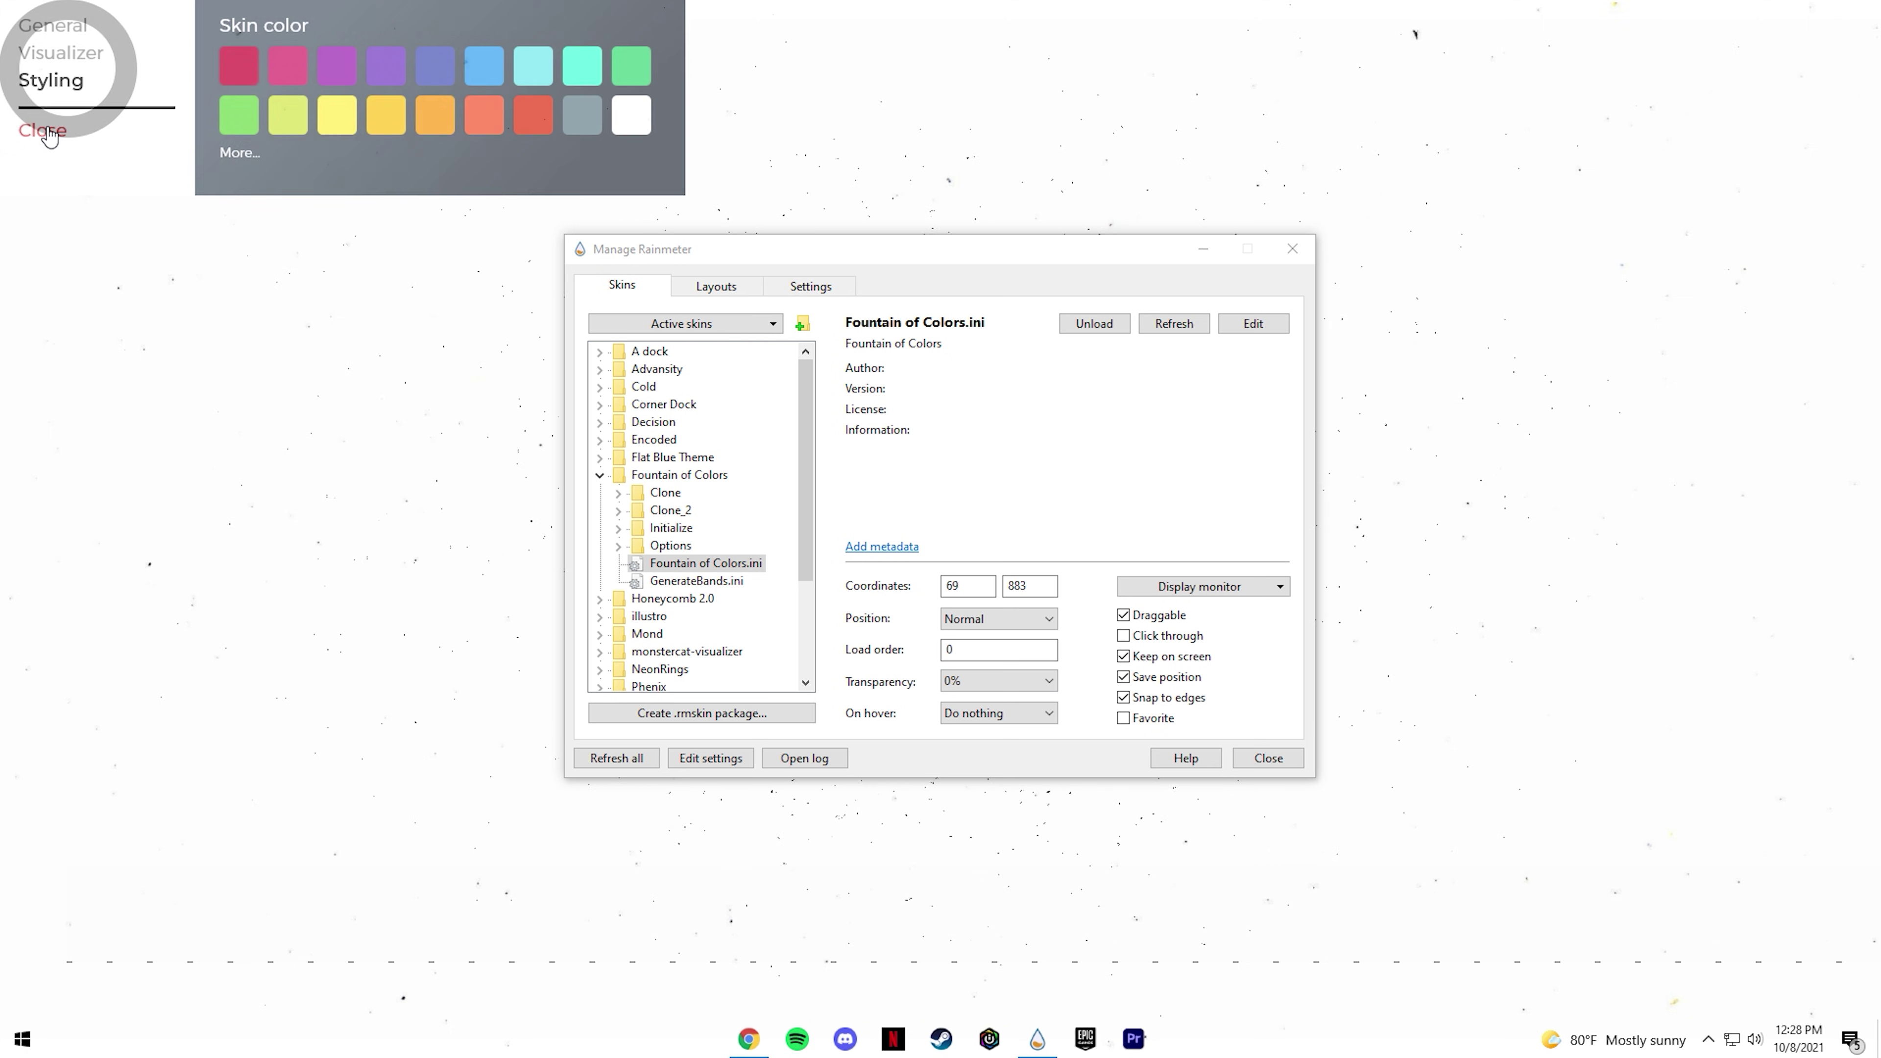
left_click_drag(436, 960, 452, 999)
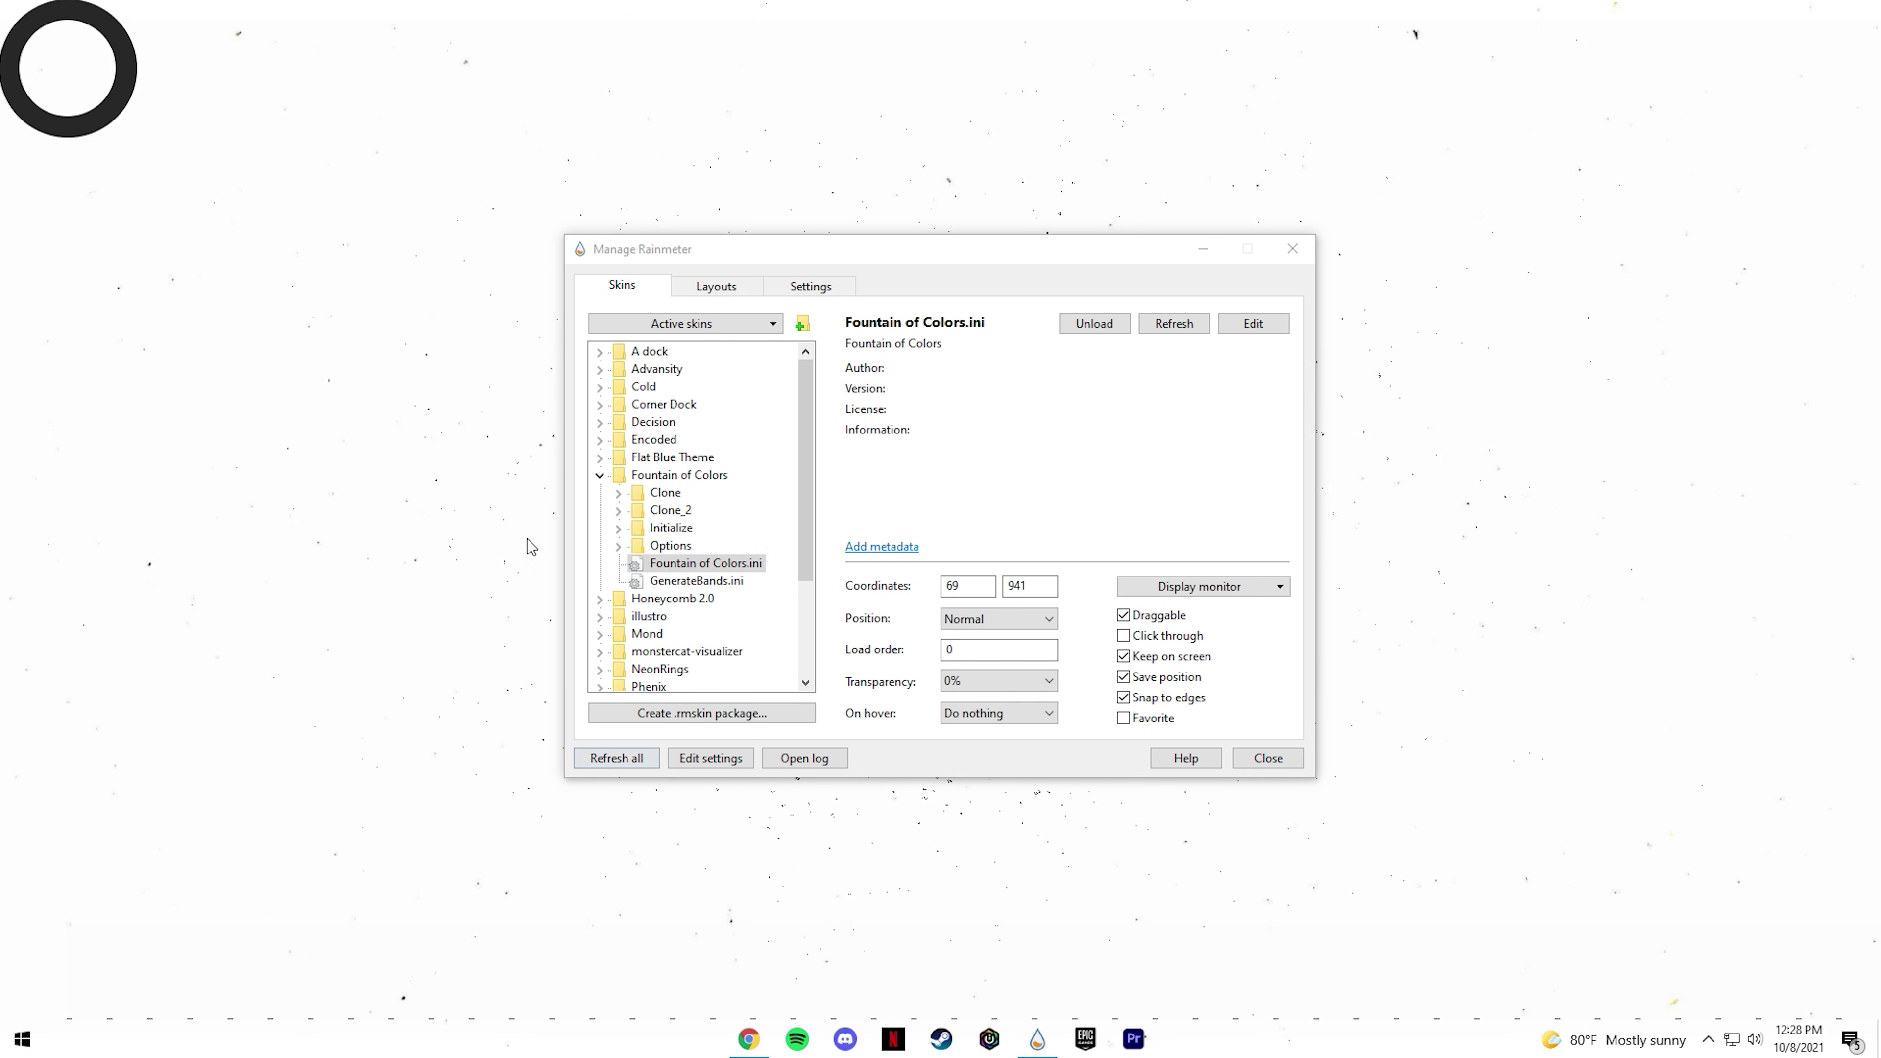
Load Encoded's Headers\Dividers\Horizontal black.ini divider onto the desktop.
left_click(600, 475)
left_click(600, 440)
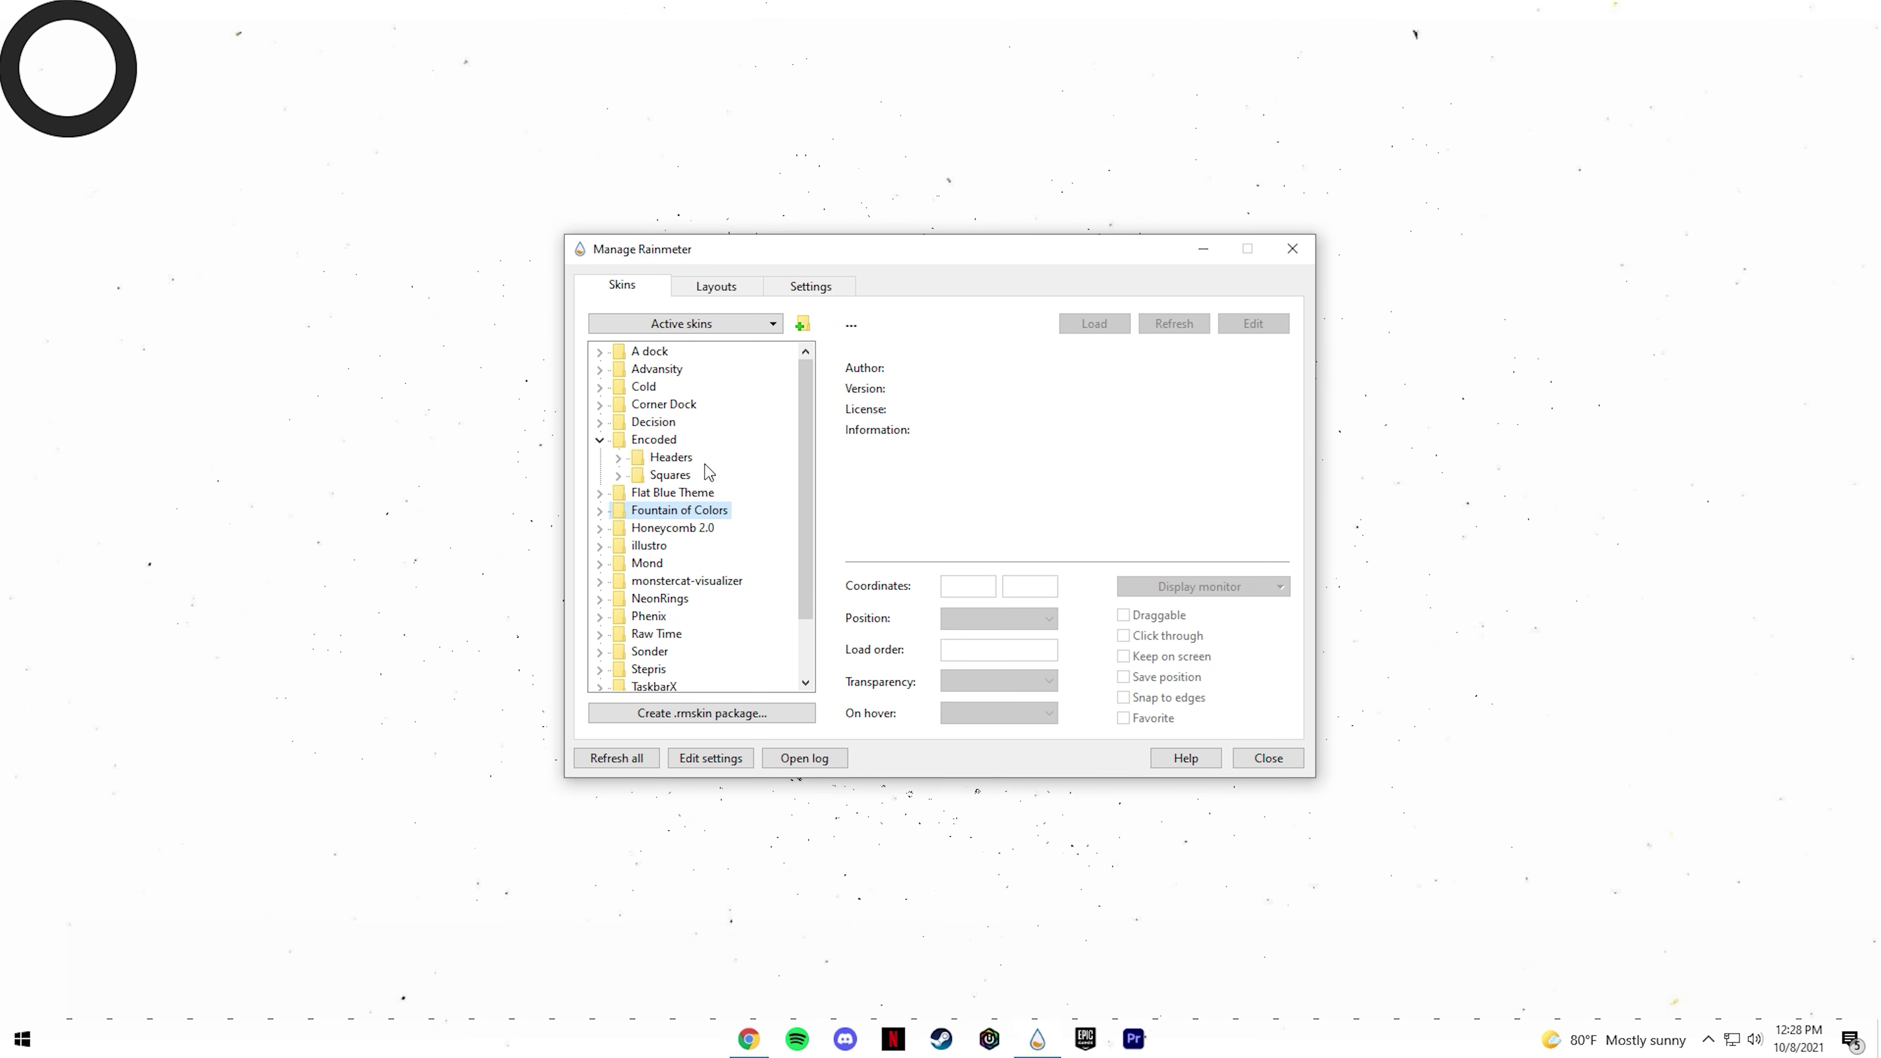
left_click(618, 458)
left_click(636, 476)
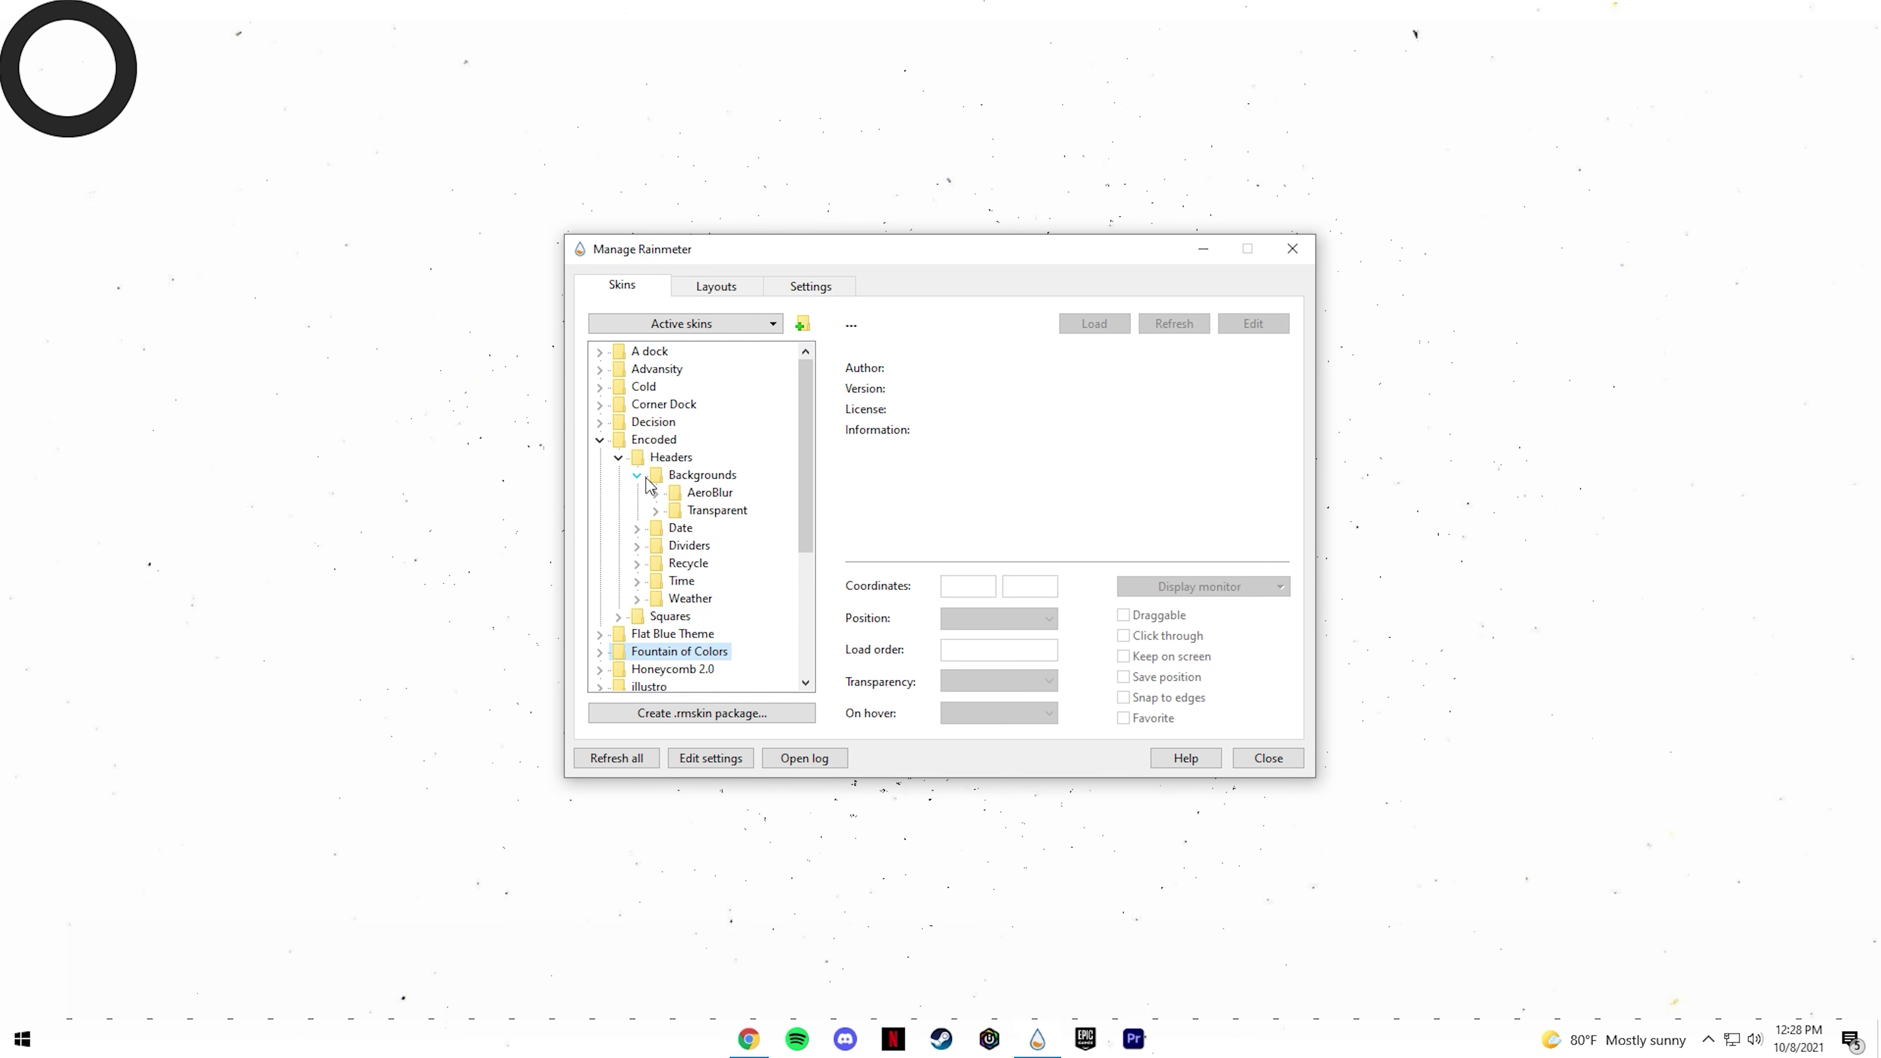
left_click(637, 476)
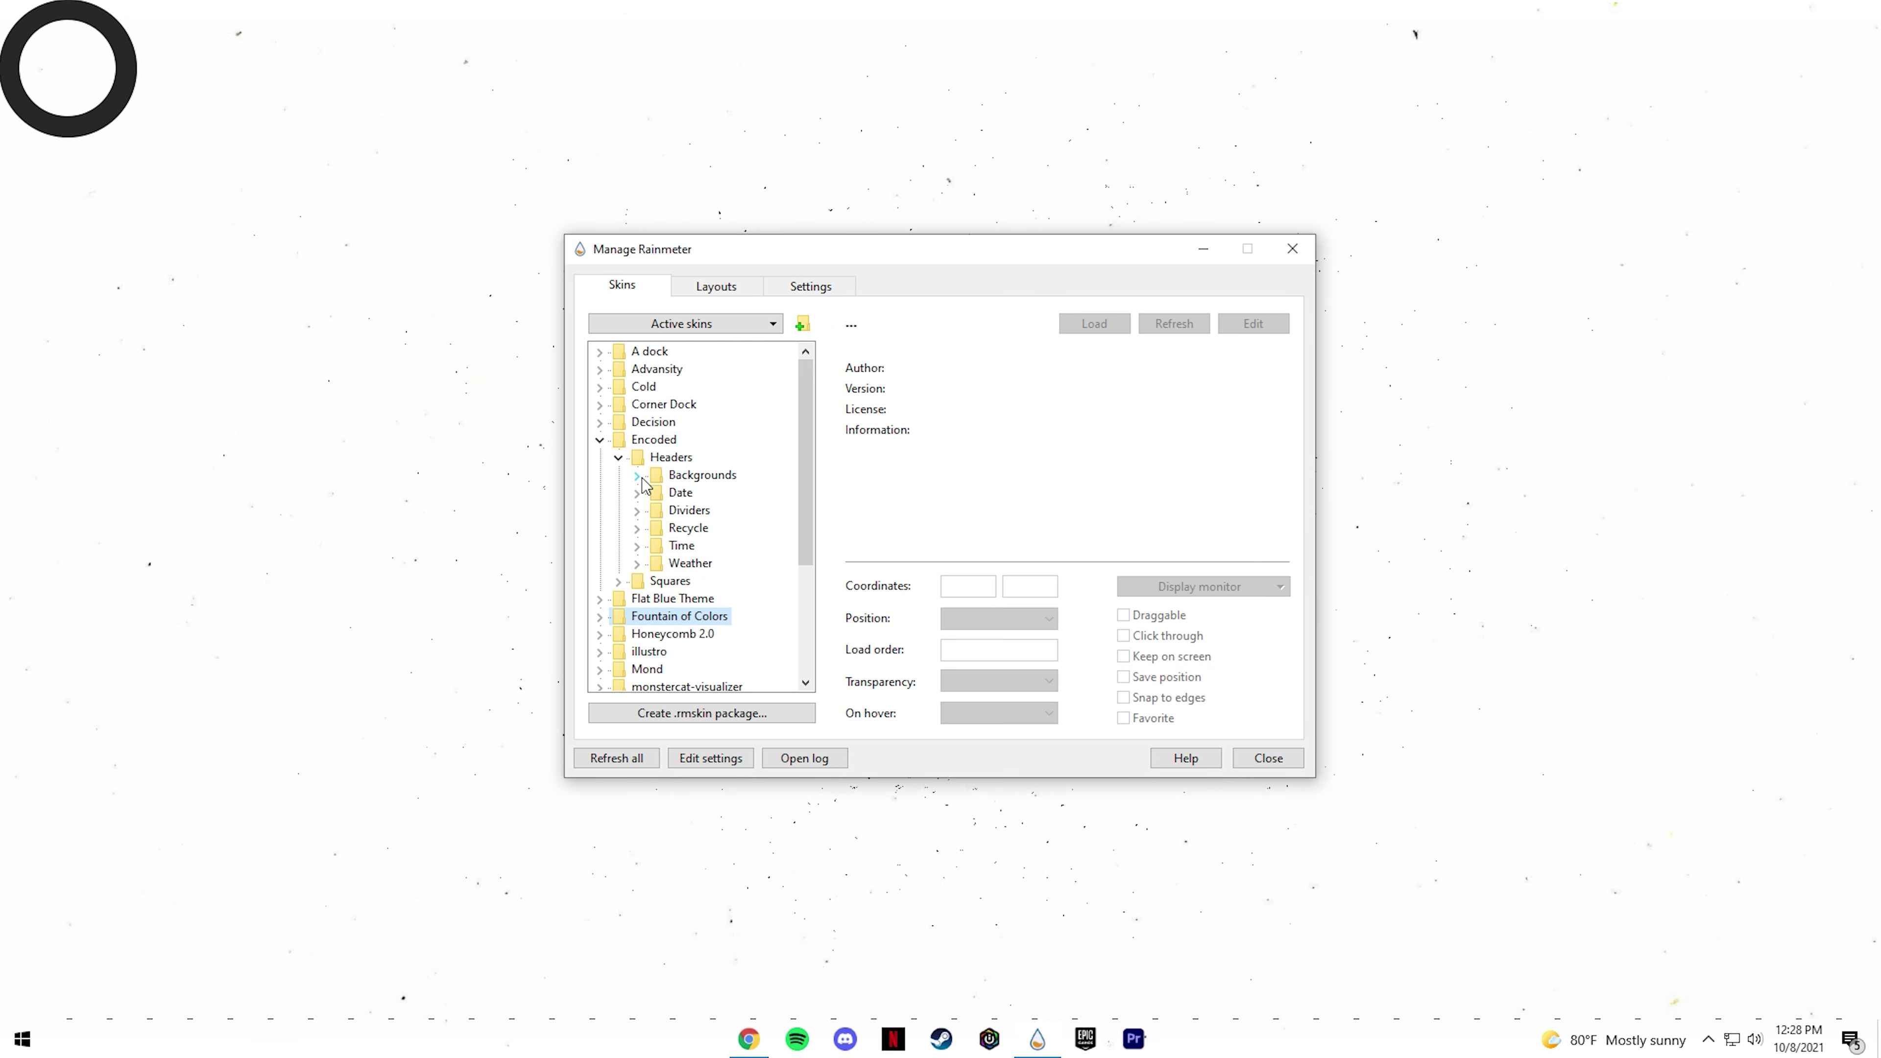
left_click(637, 512)
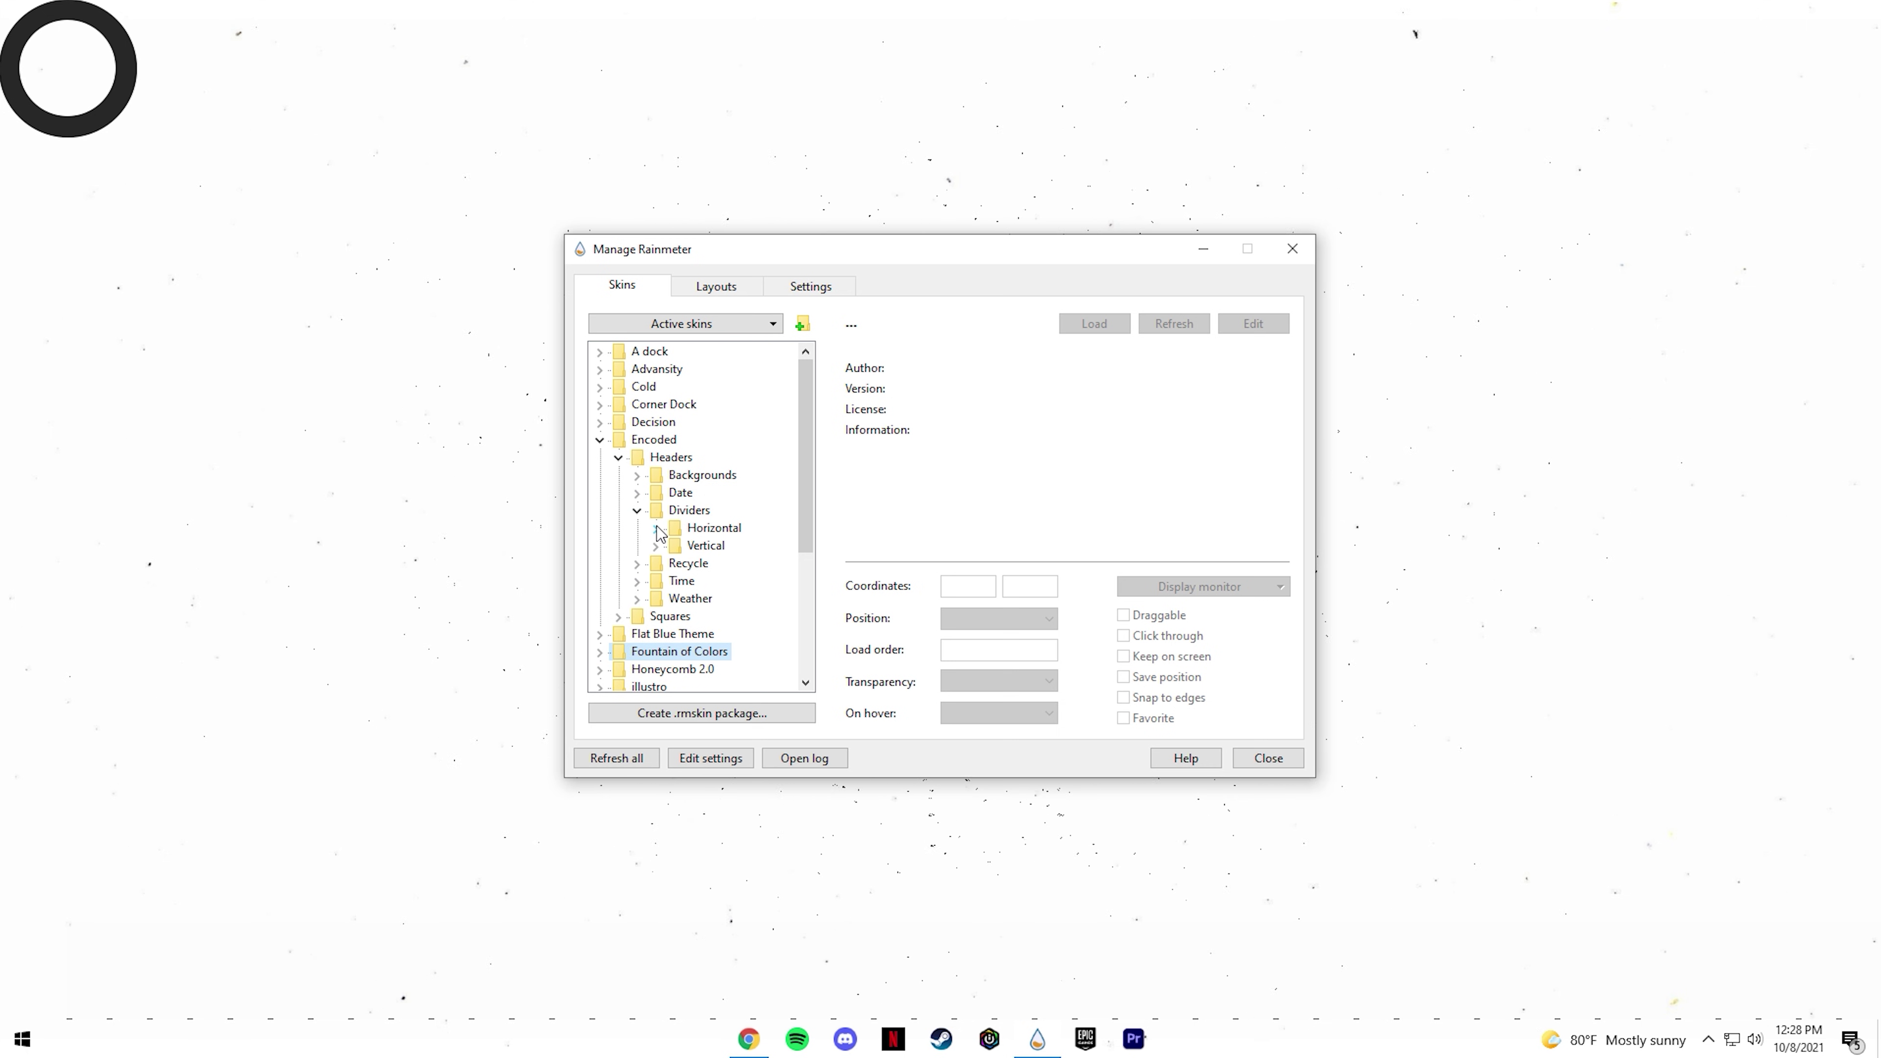
left_click(657, 529)
left_click(715, 548)
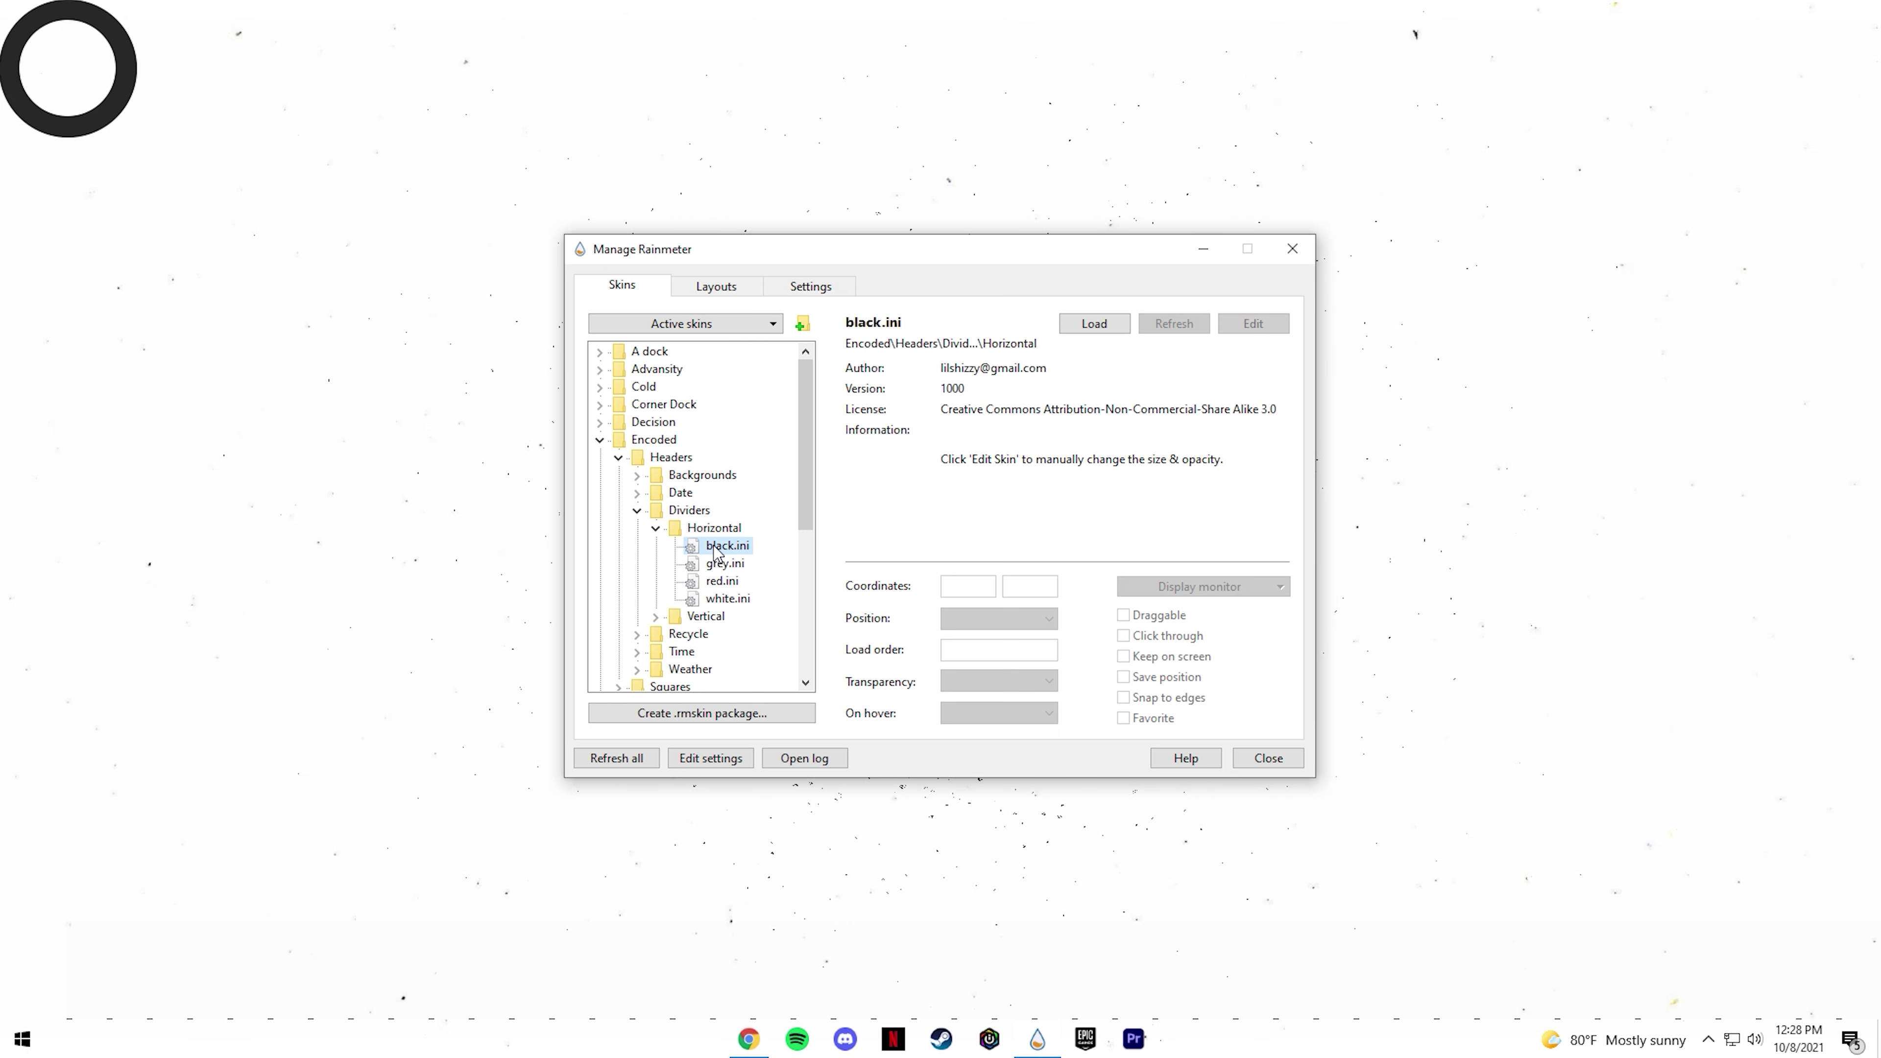
left_click(1701, 163)
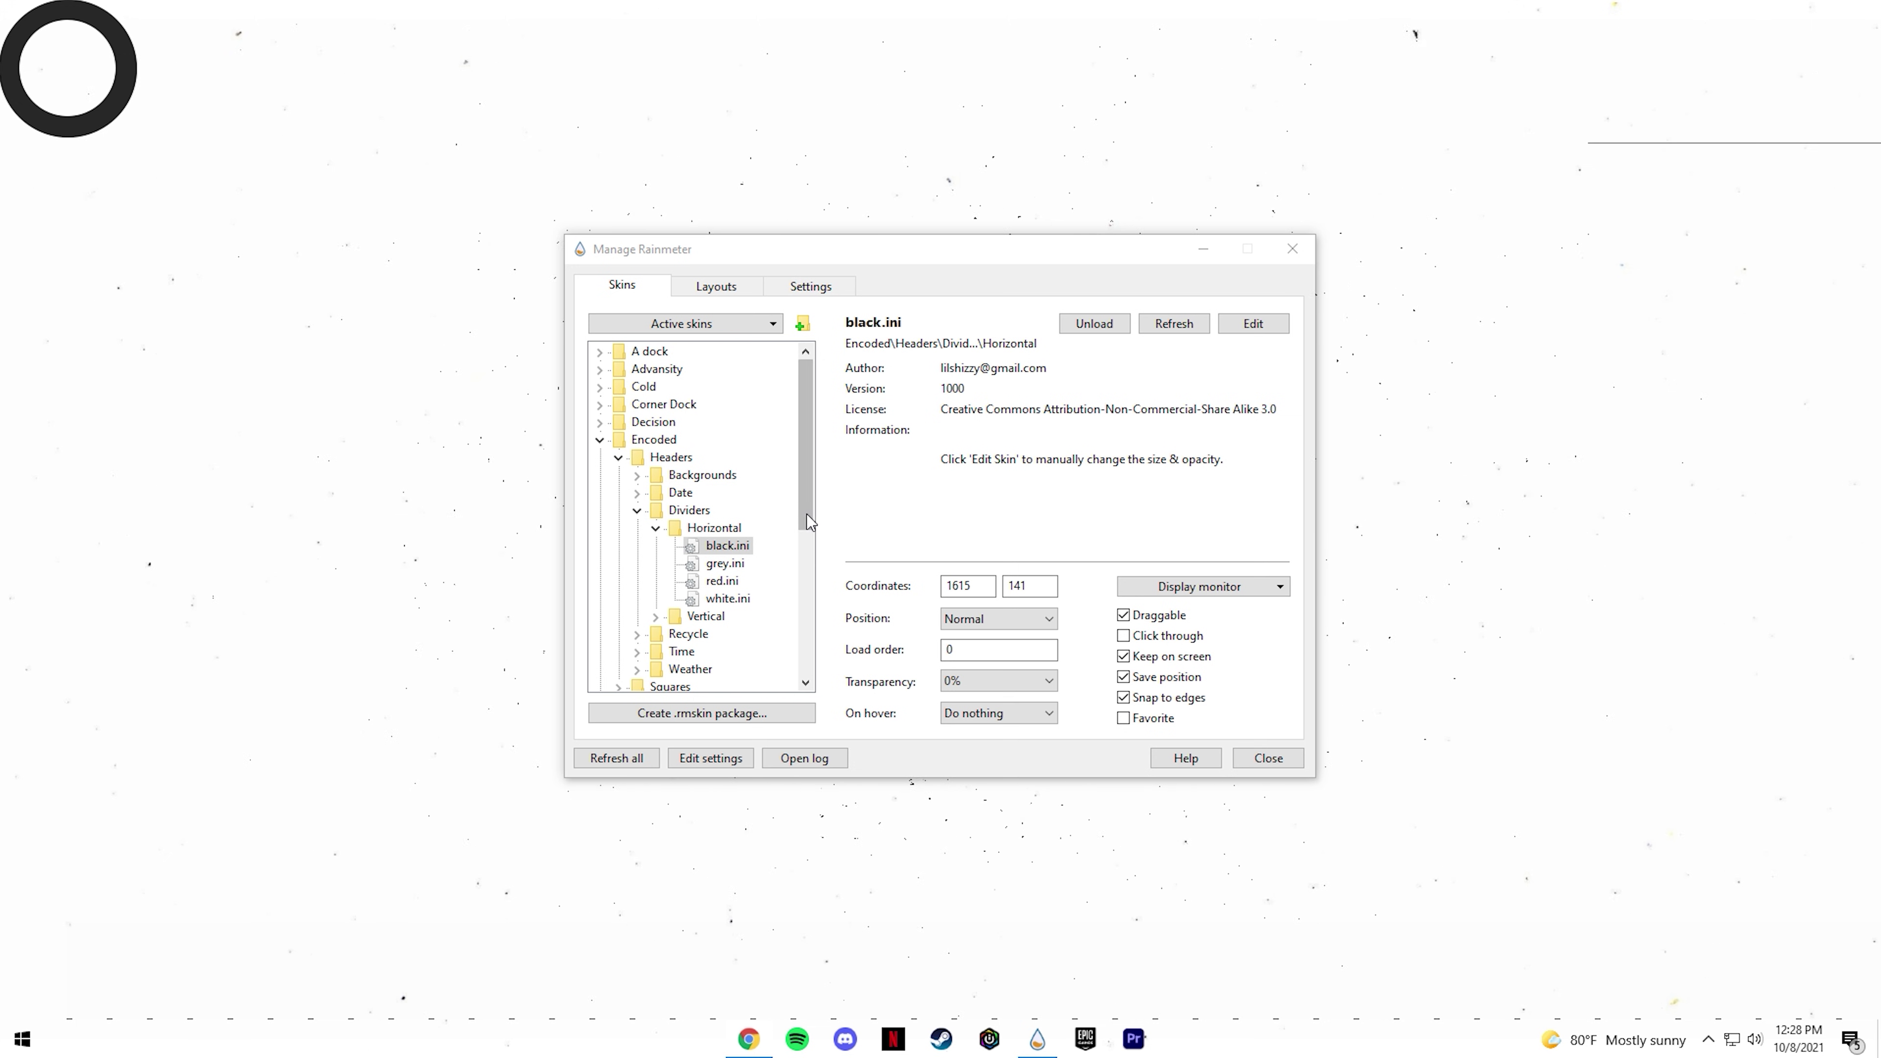
Load the Date_black-left.ini date header and move it to the top-right edge.
left_click(636, 492)
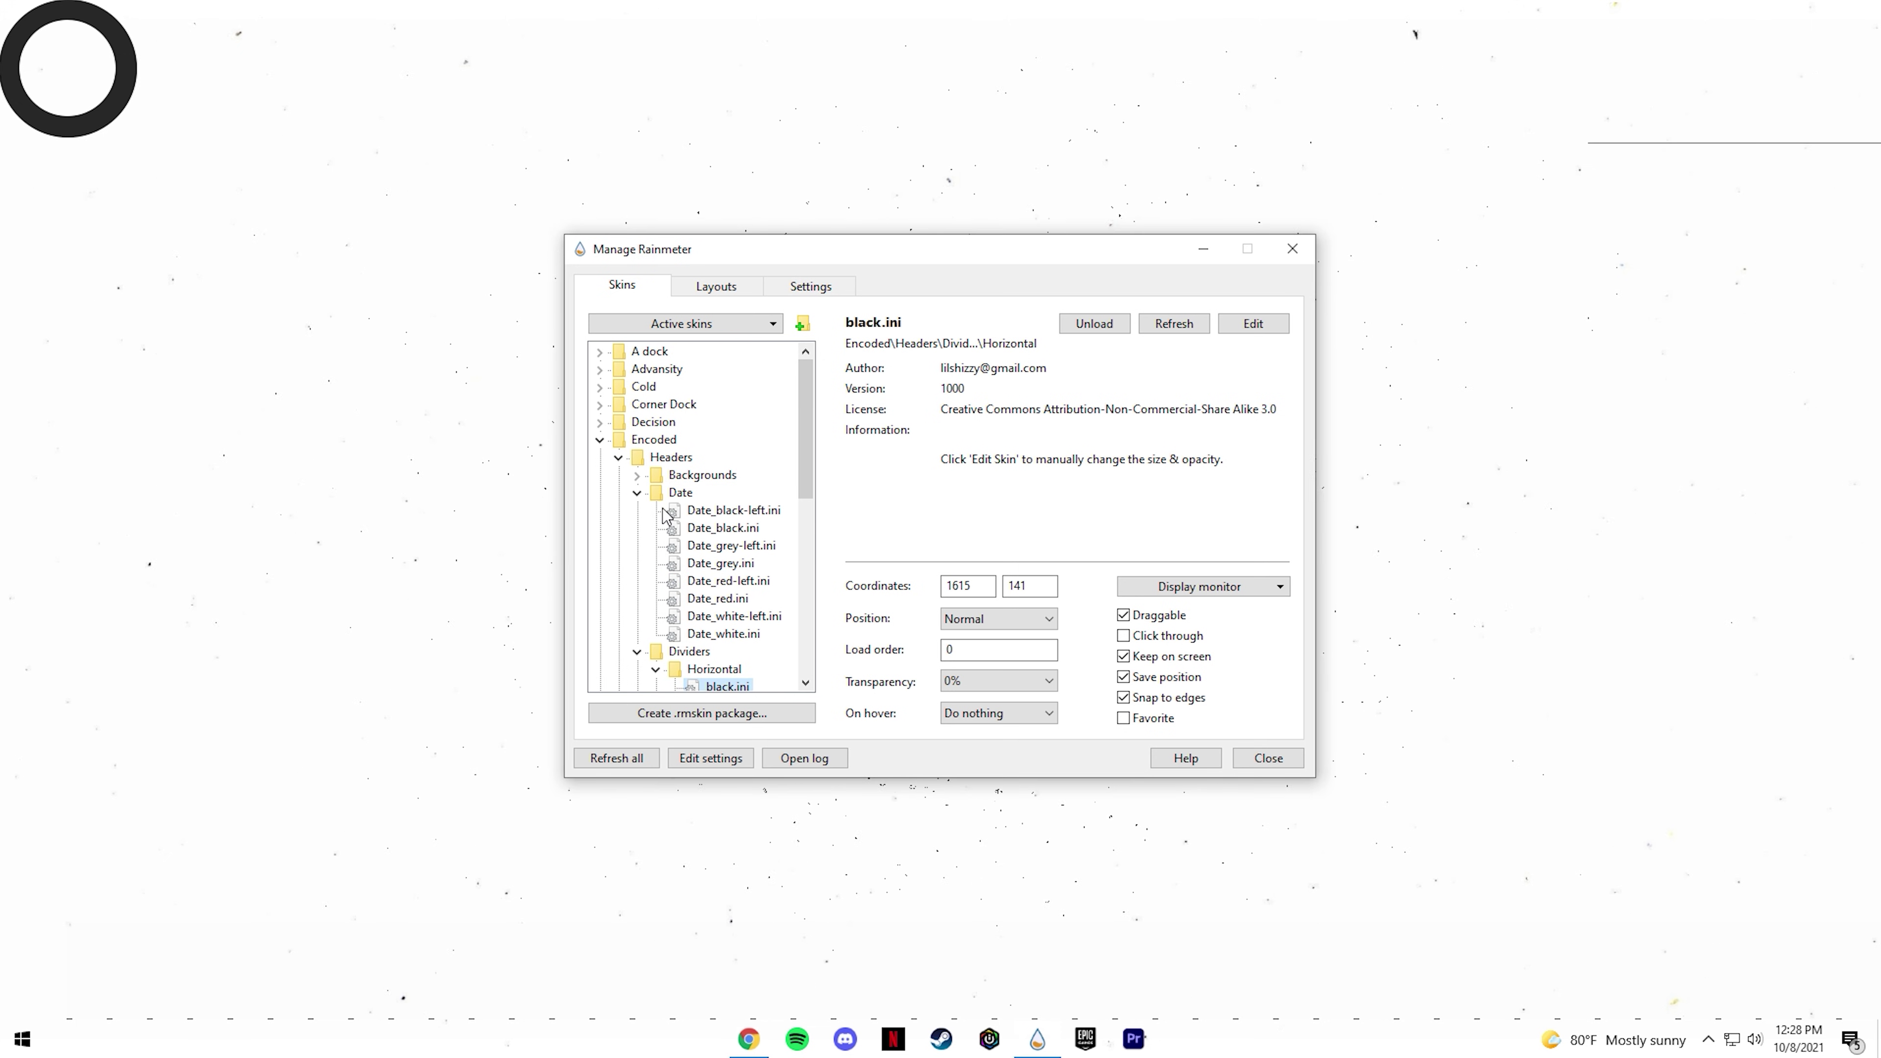
double_click(719, 513)
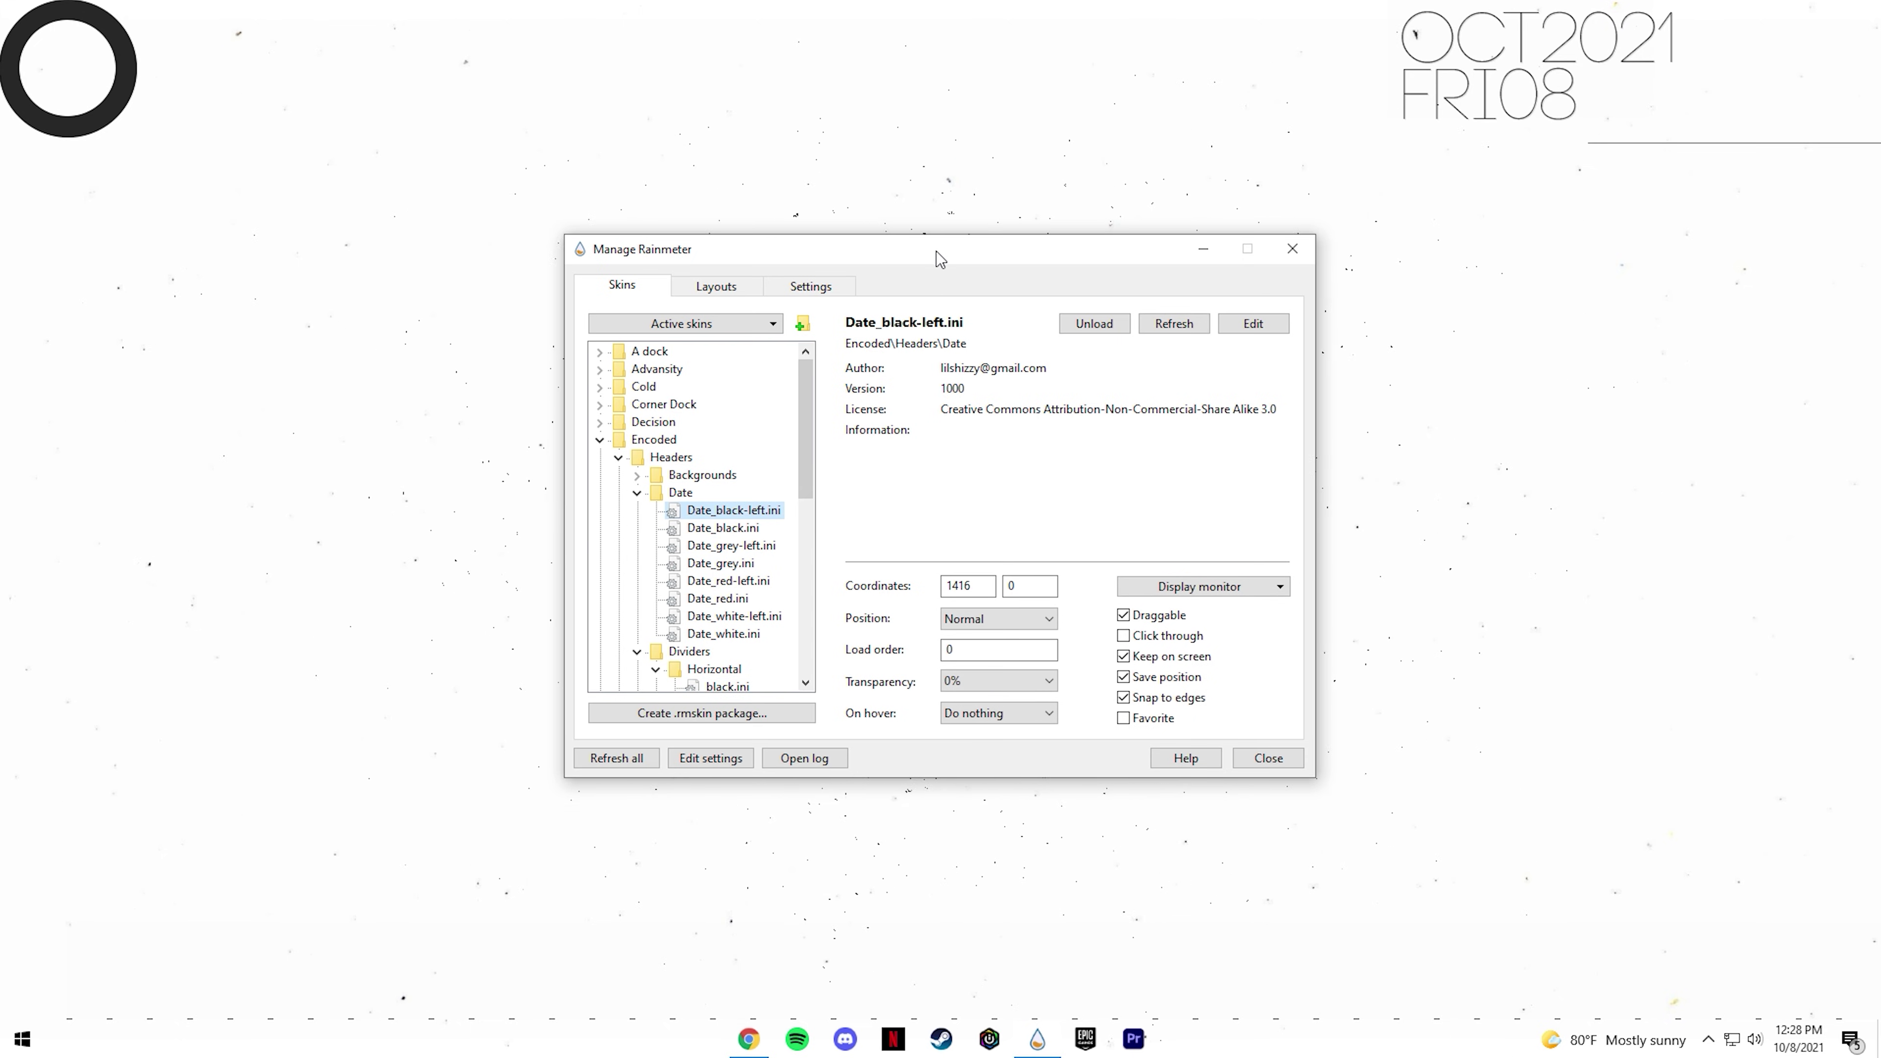
left_click_drag(936, 251, 968, 457)
left_click_drag(1446, 78, 1642, 78)
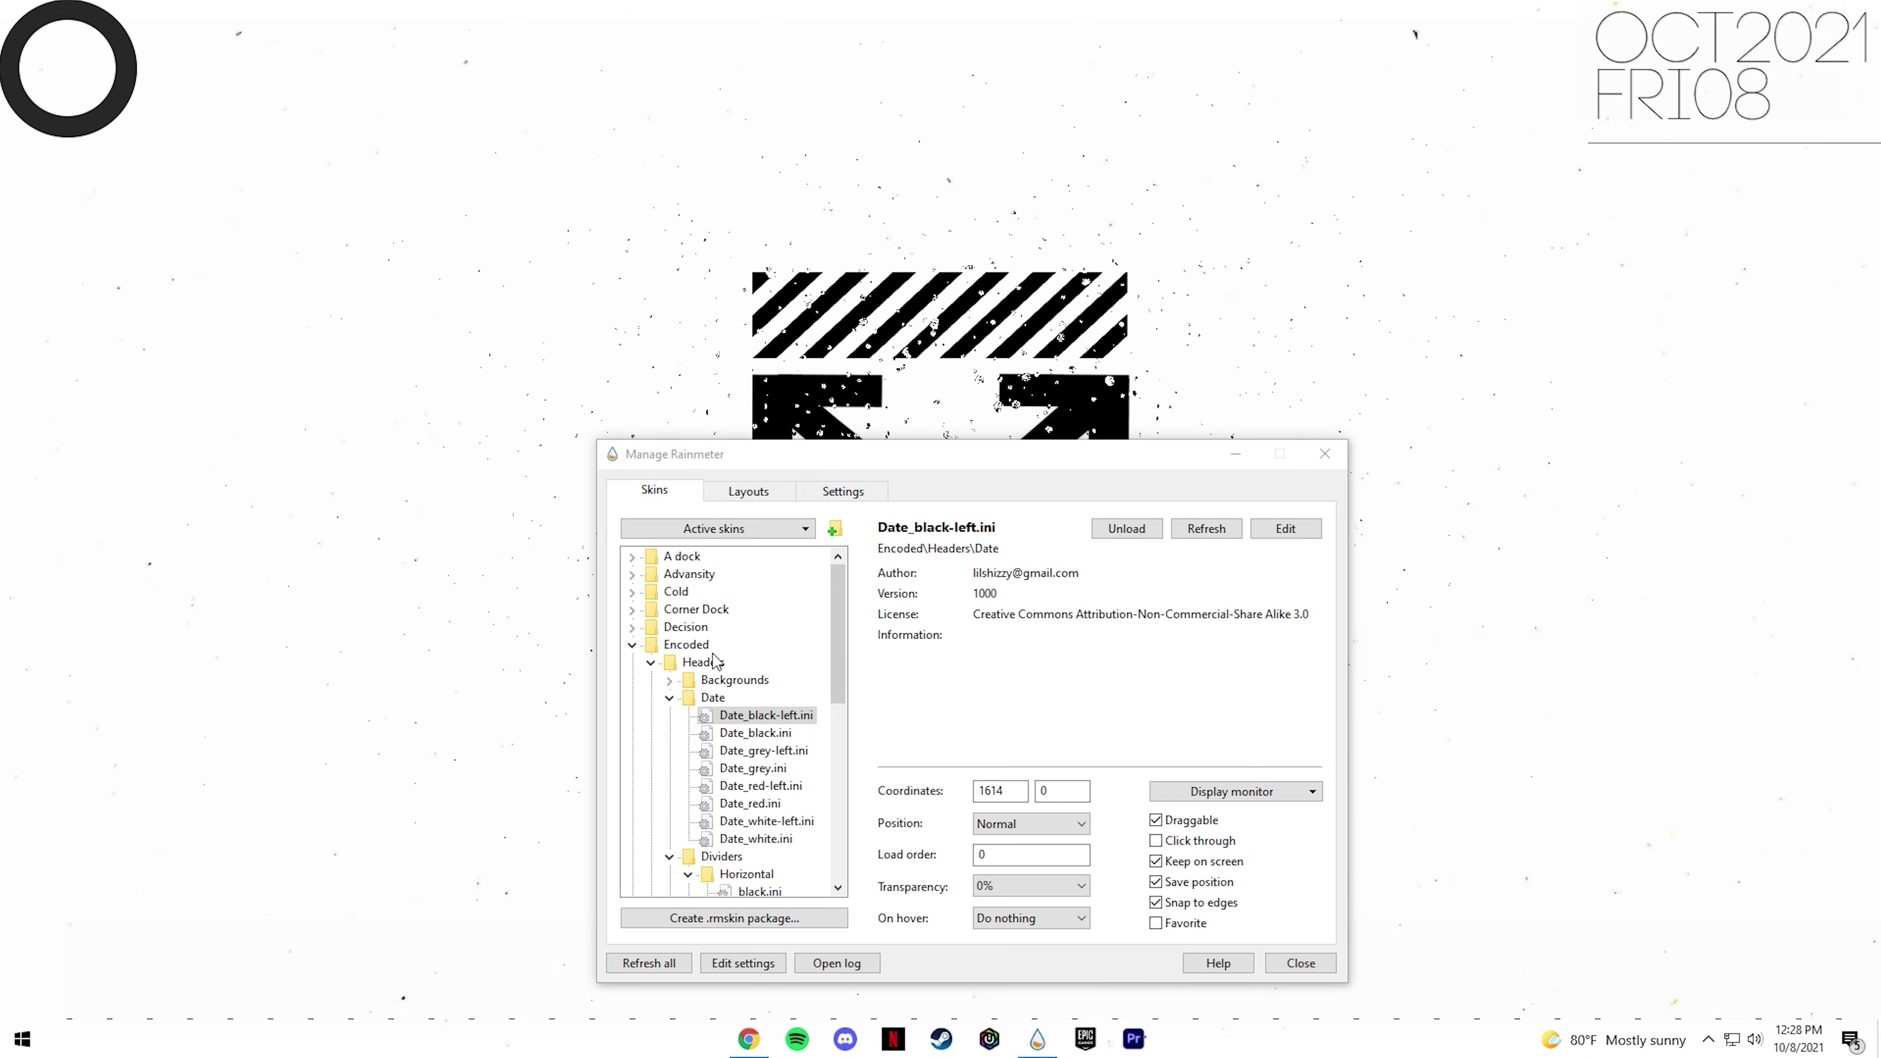
Collapse Encoded and expand the WP7 pack's Gallery folder.
left_click(632, 646)
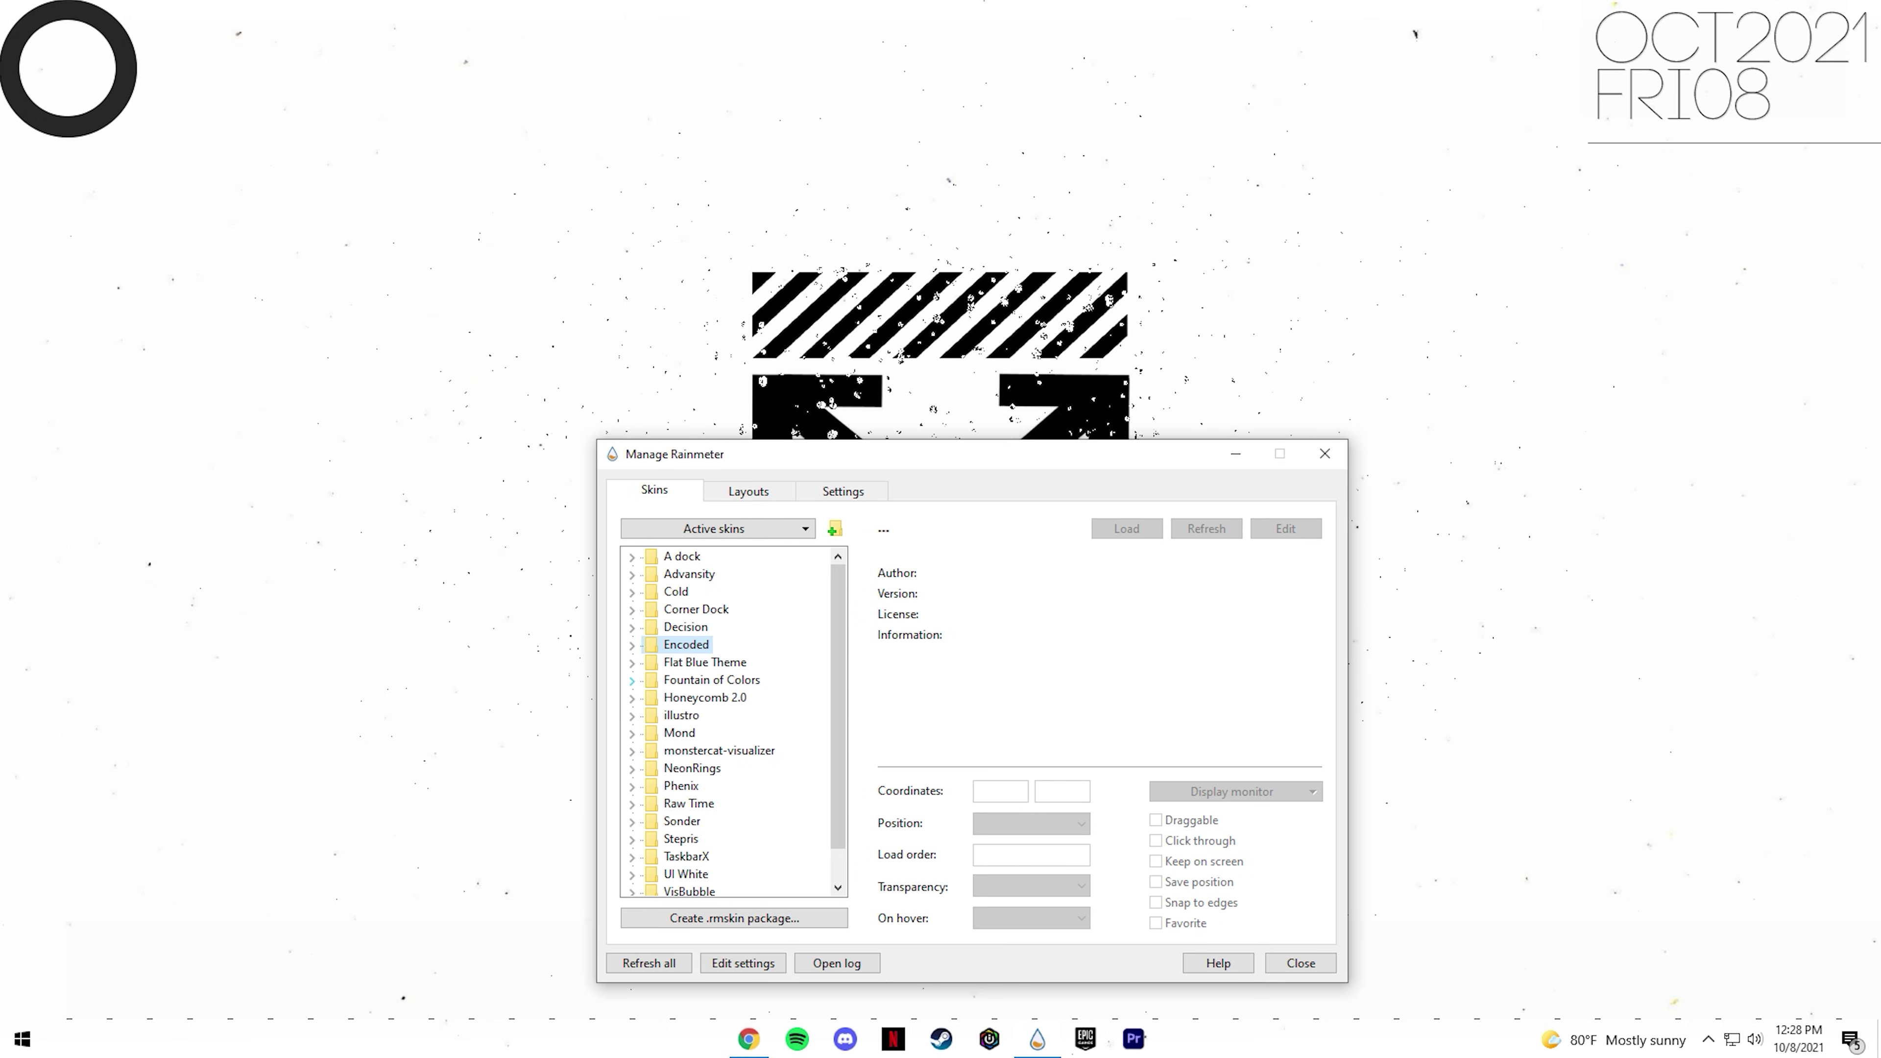
scroll(655, 824, "down", 1)
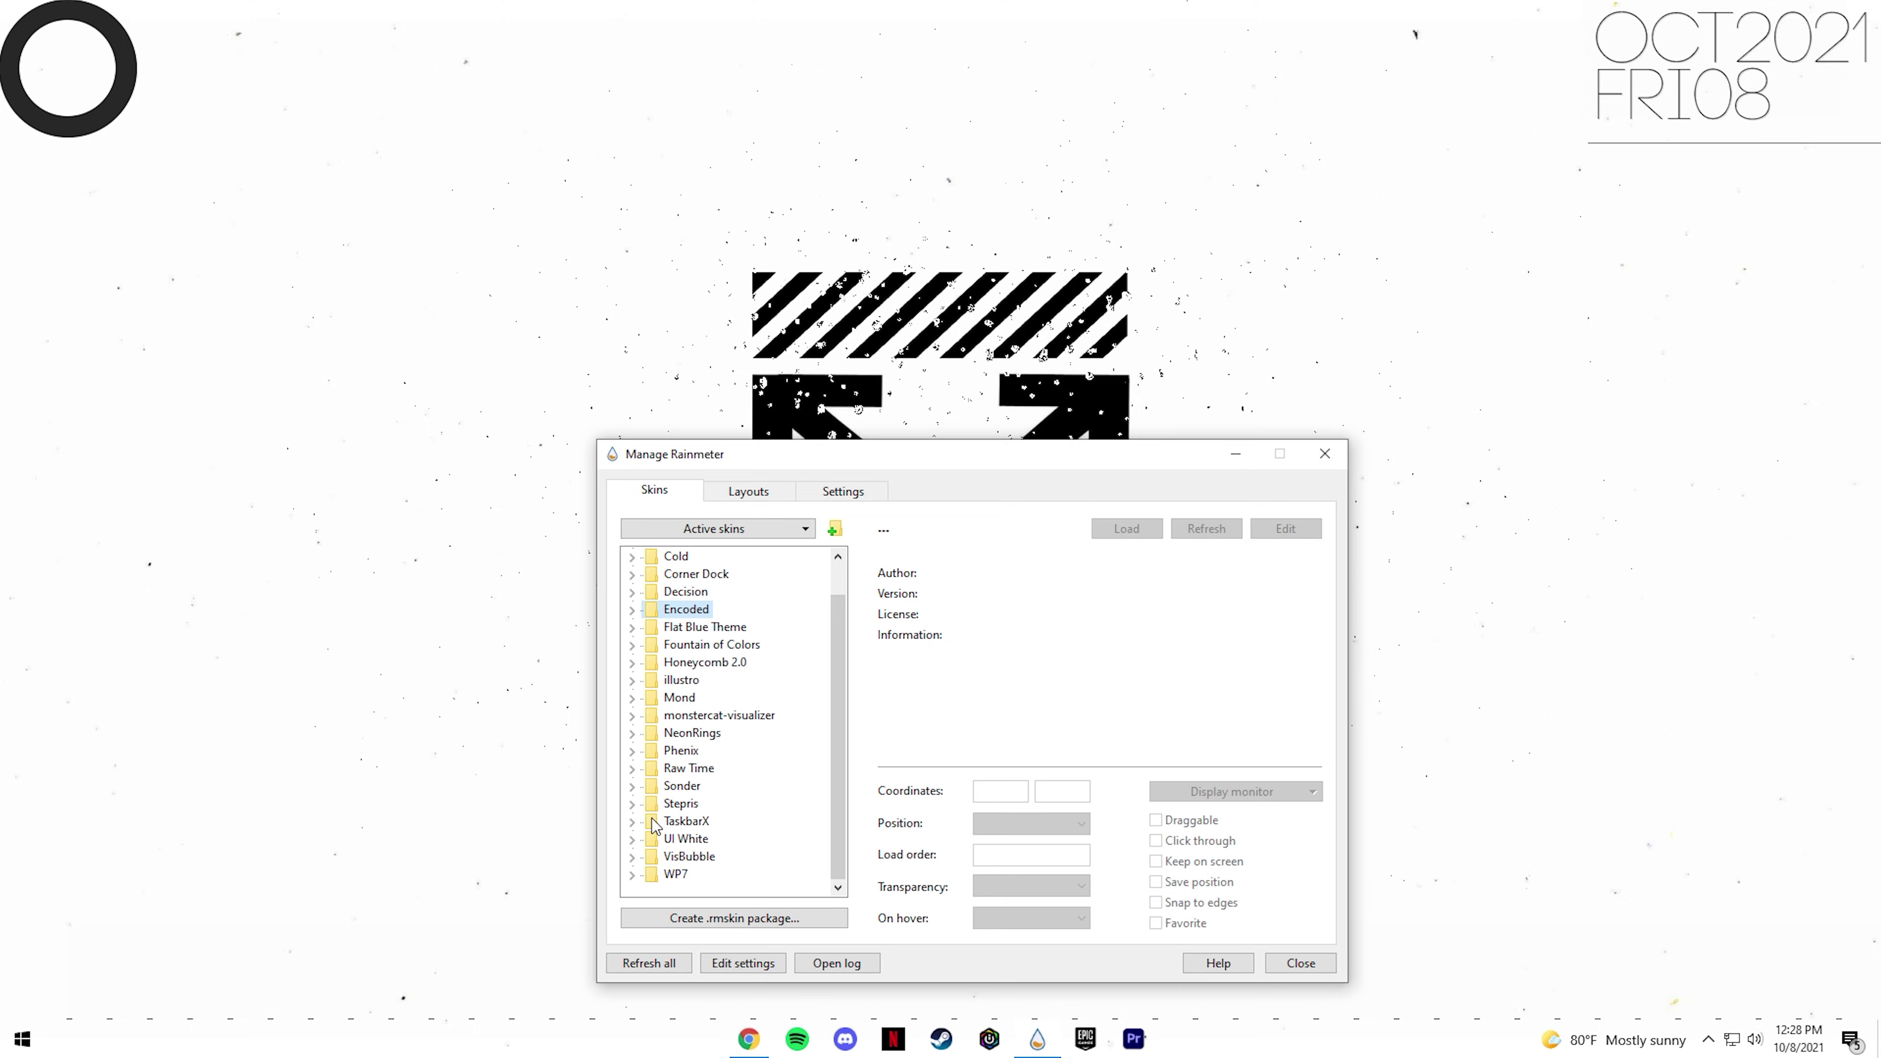
left_click(631, 873)
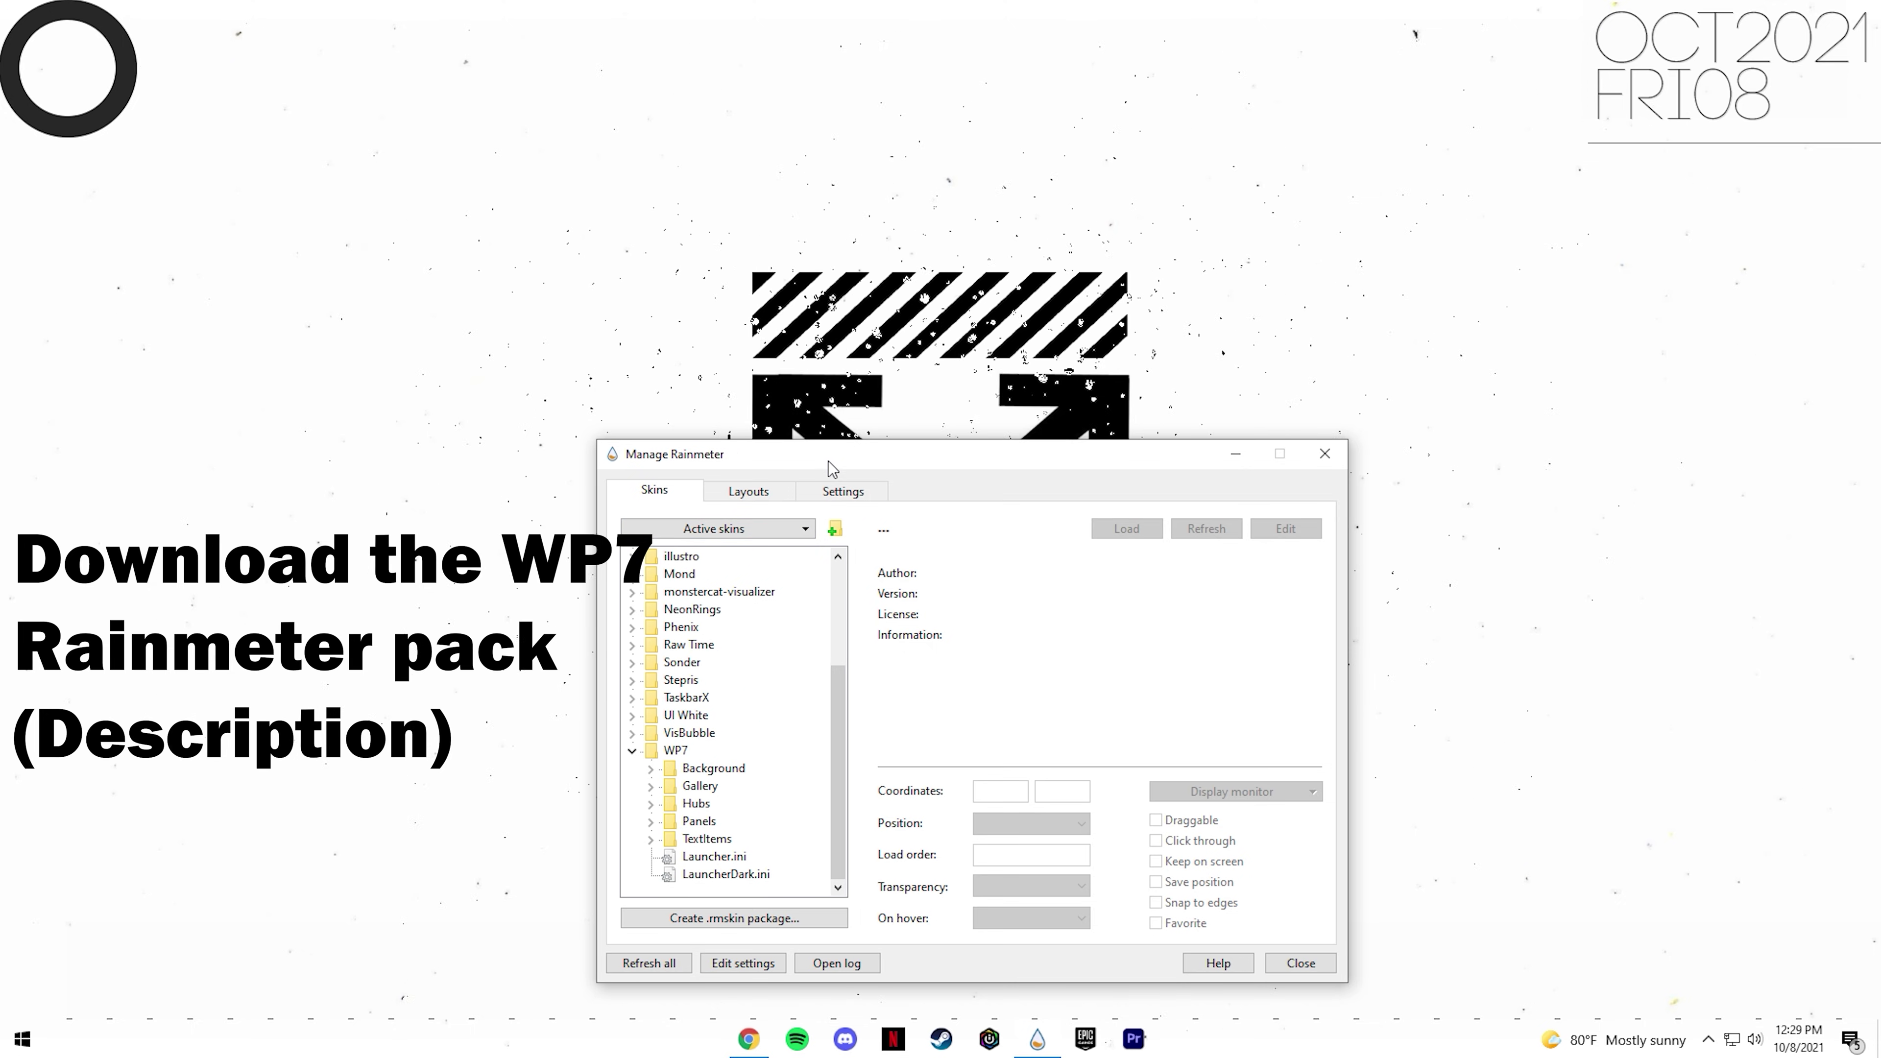
left_click_drag(829, 461, 1314, 349)
left_click(1138, 656)
left_click(1136, 672)
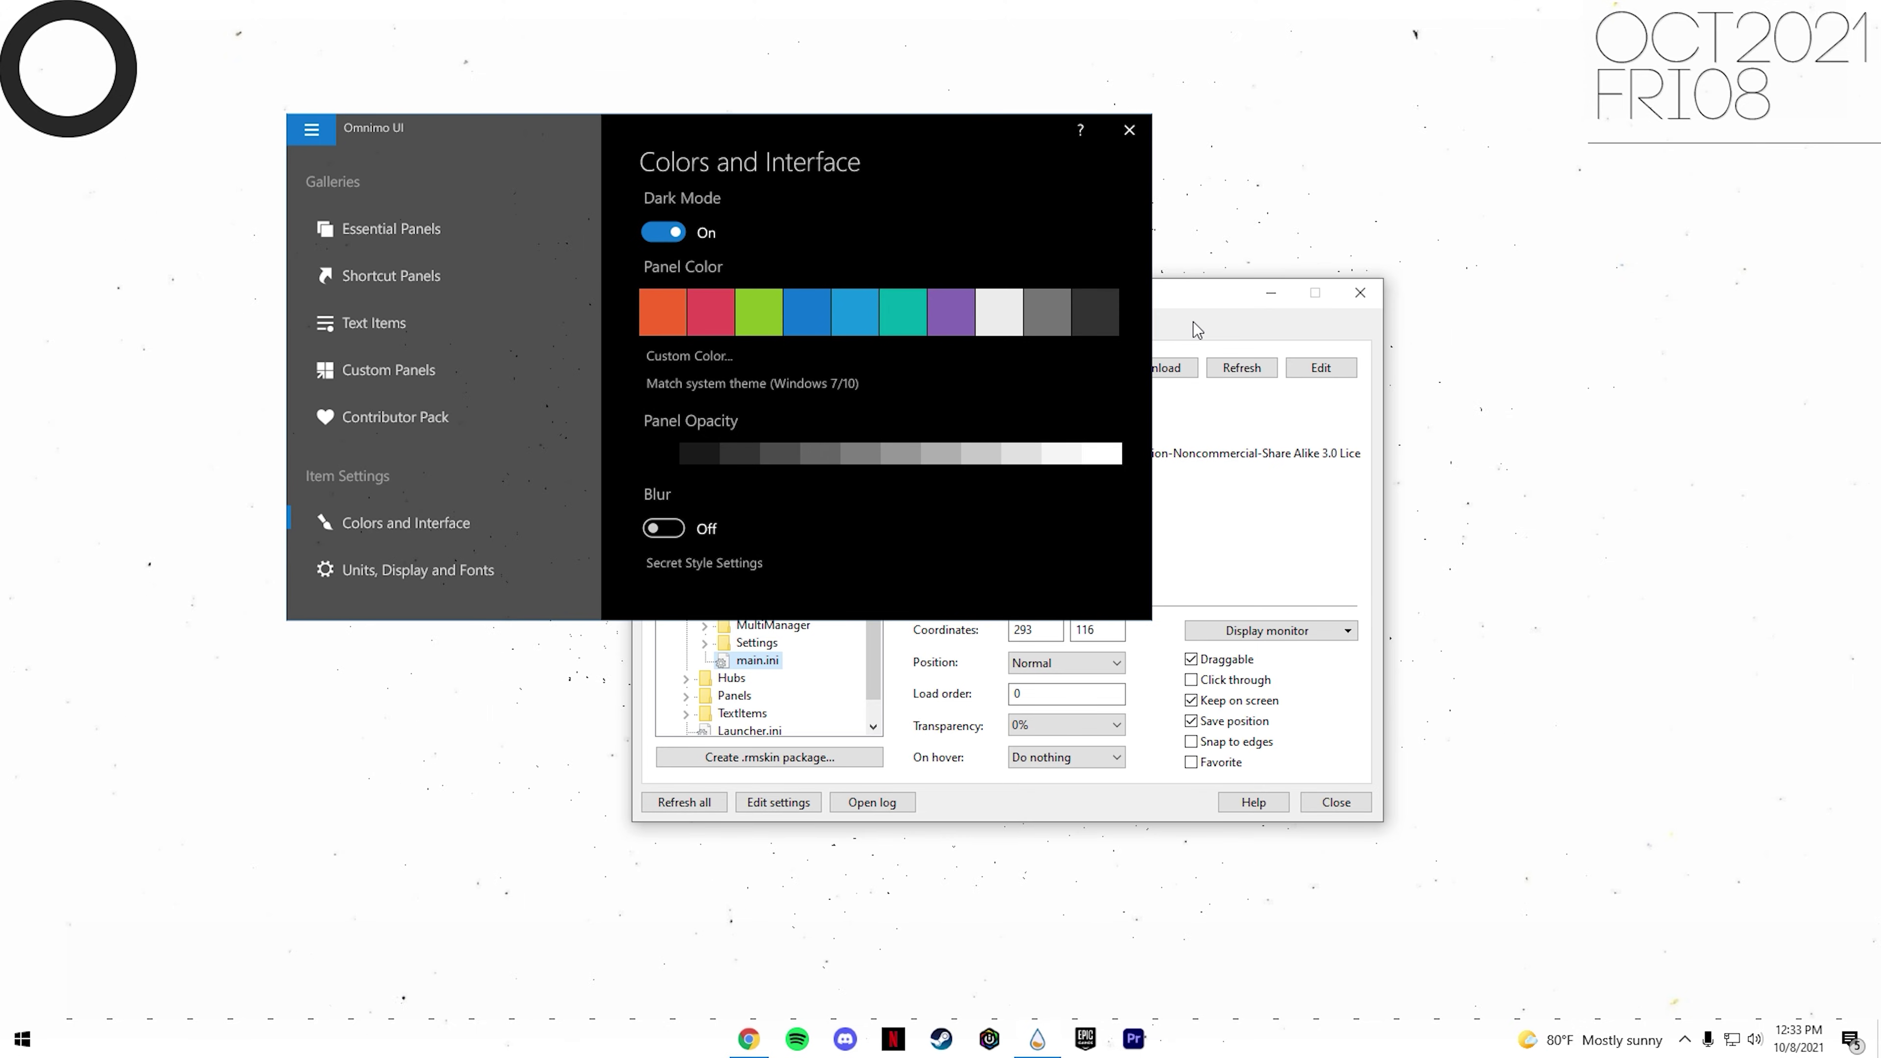
Close the skin manager, move Omnimo UI to the upper right and show Essential Panels.
left_click_drag(1211, 298, 1589, 389)
left_click(1739, 388)
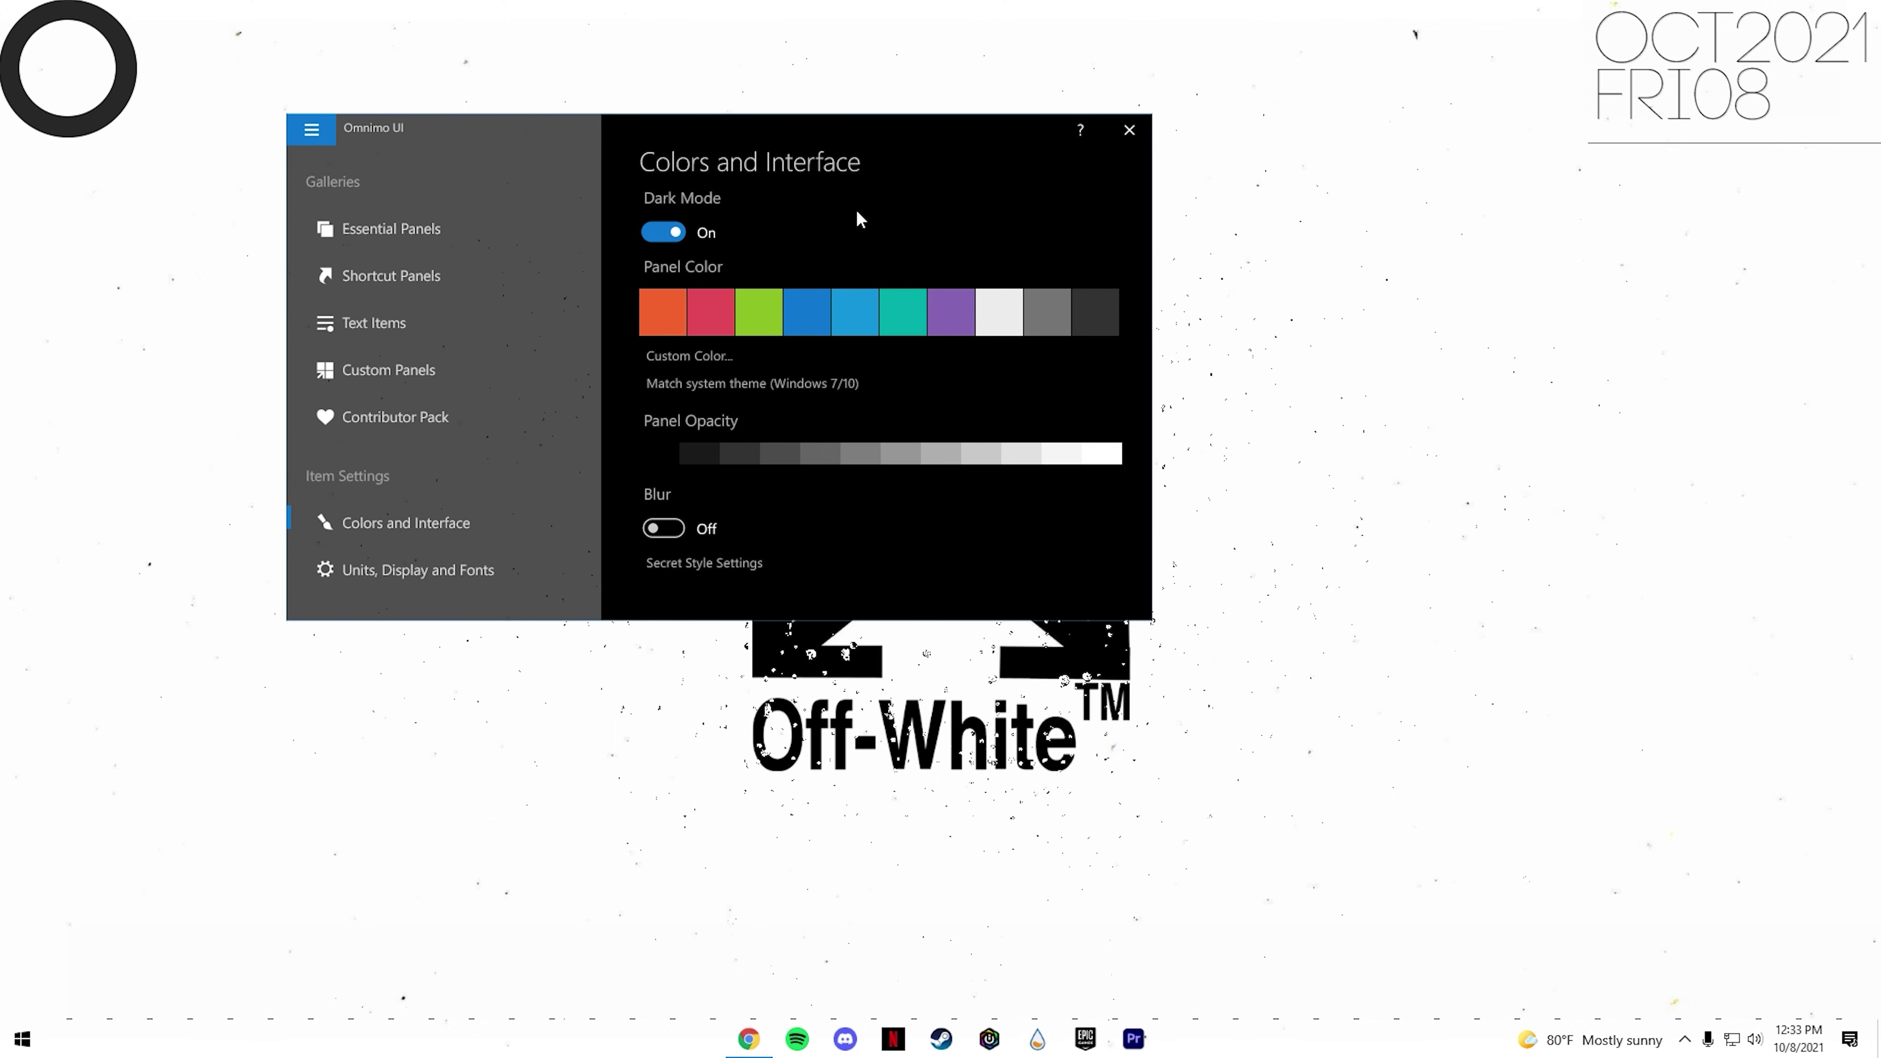
left_click_drag(738, 153, 1467, 36)
left_click(1120, 124)
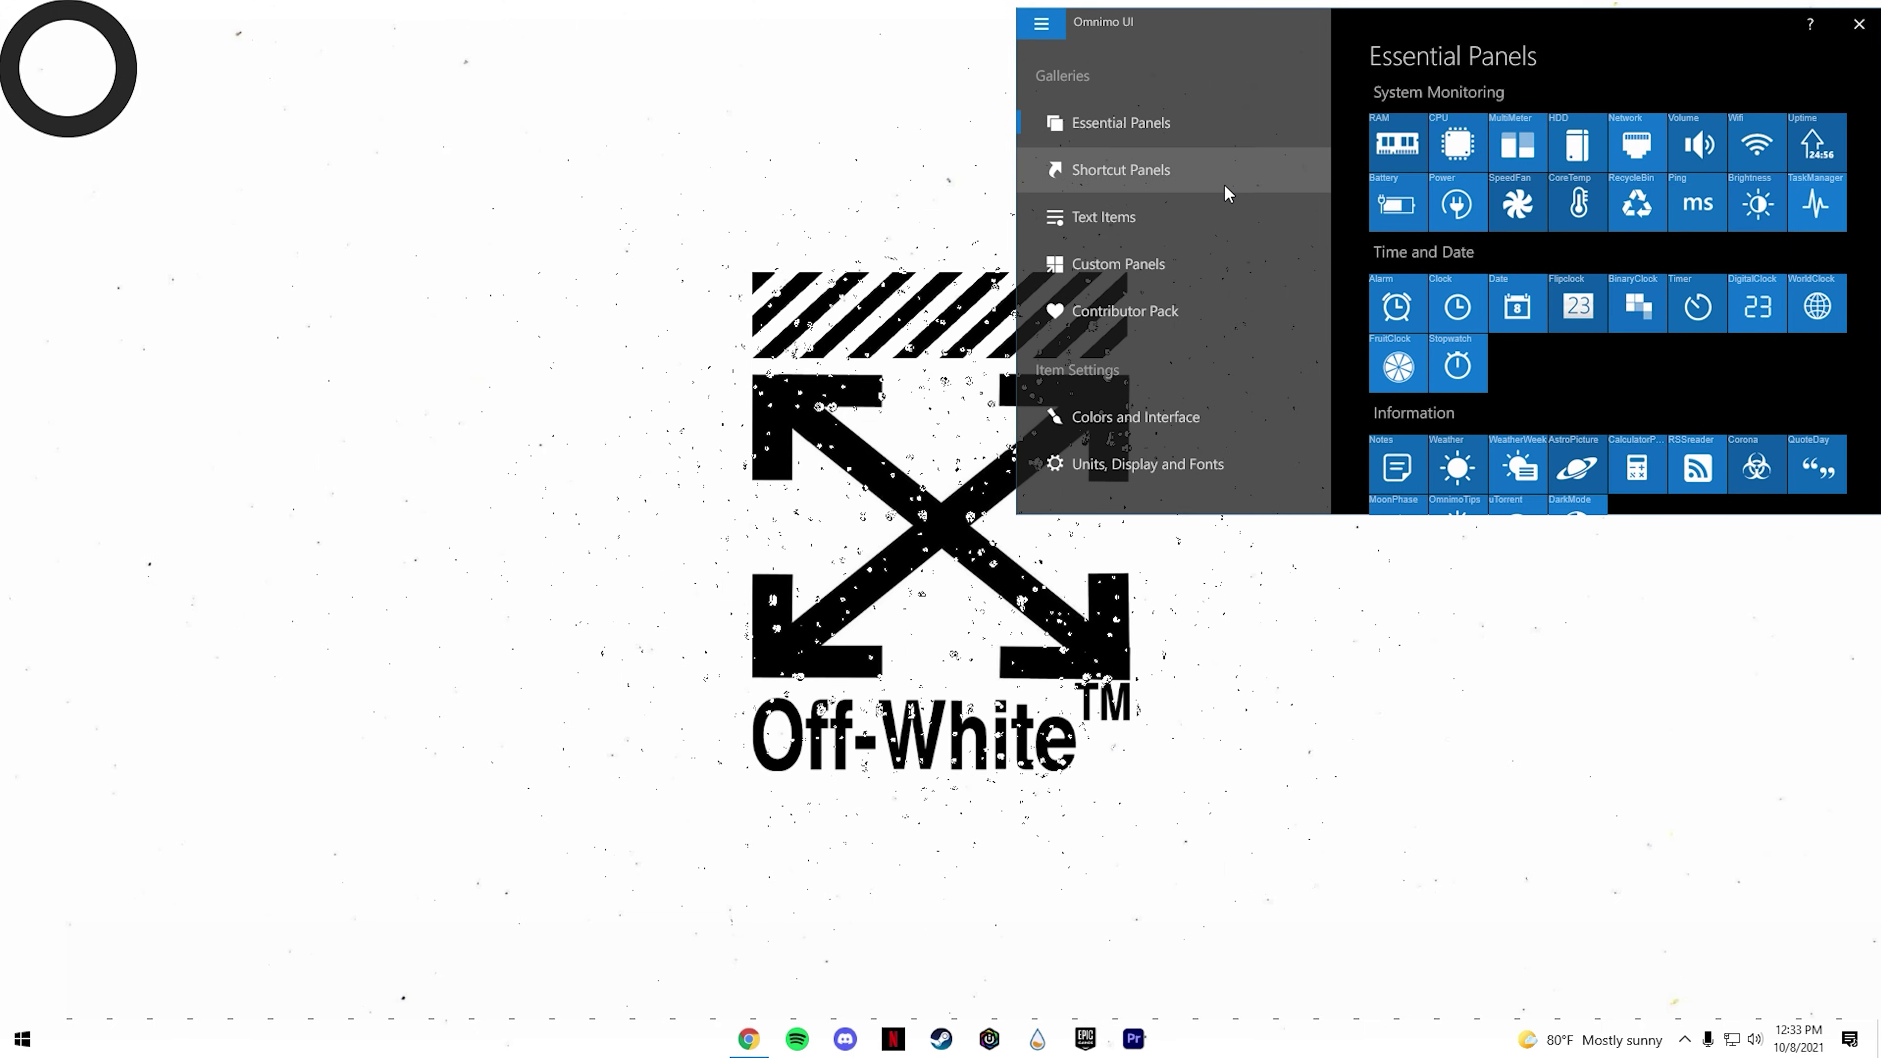
Add a RAM usage panel and make the visualizer widget click-through.
left_click_drag(1401, 128, 516, 882)
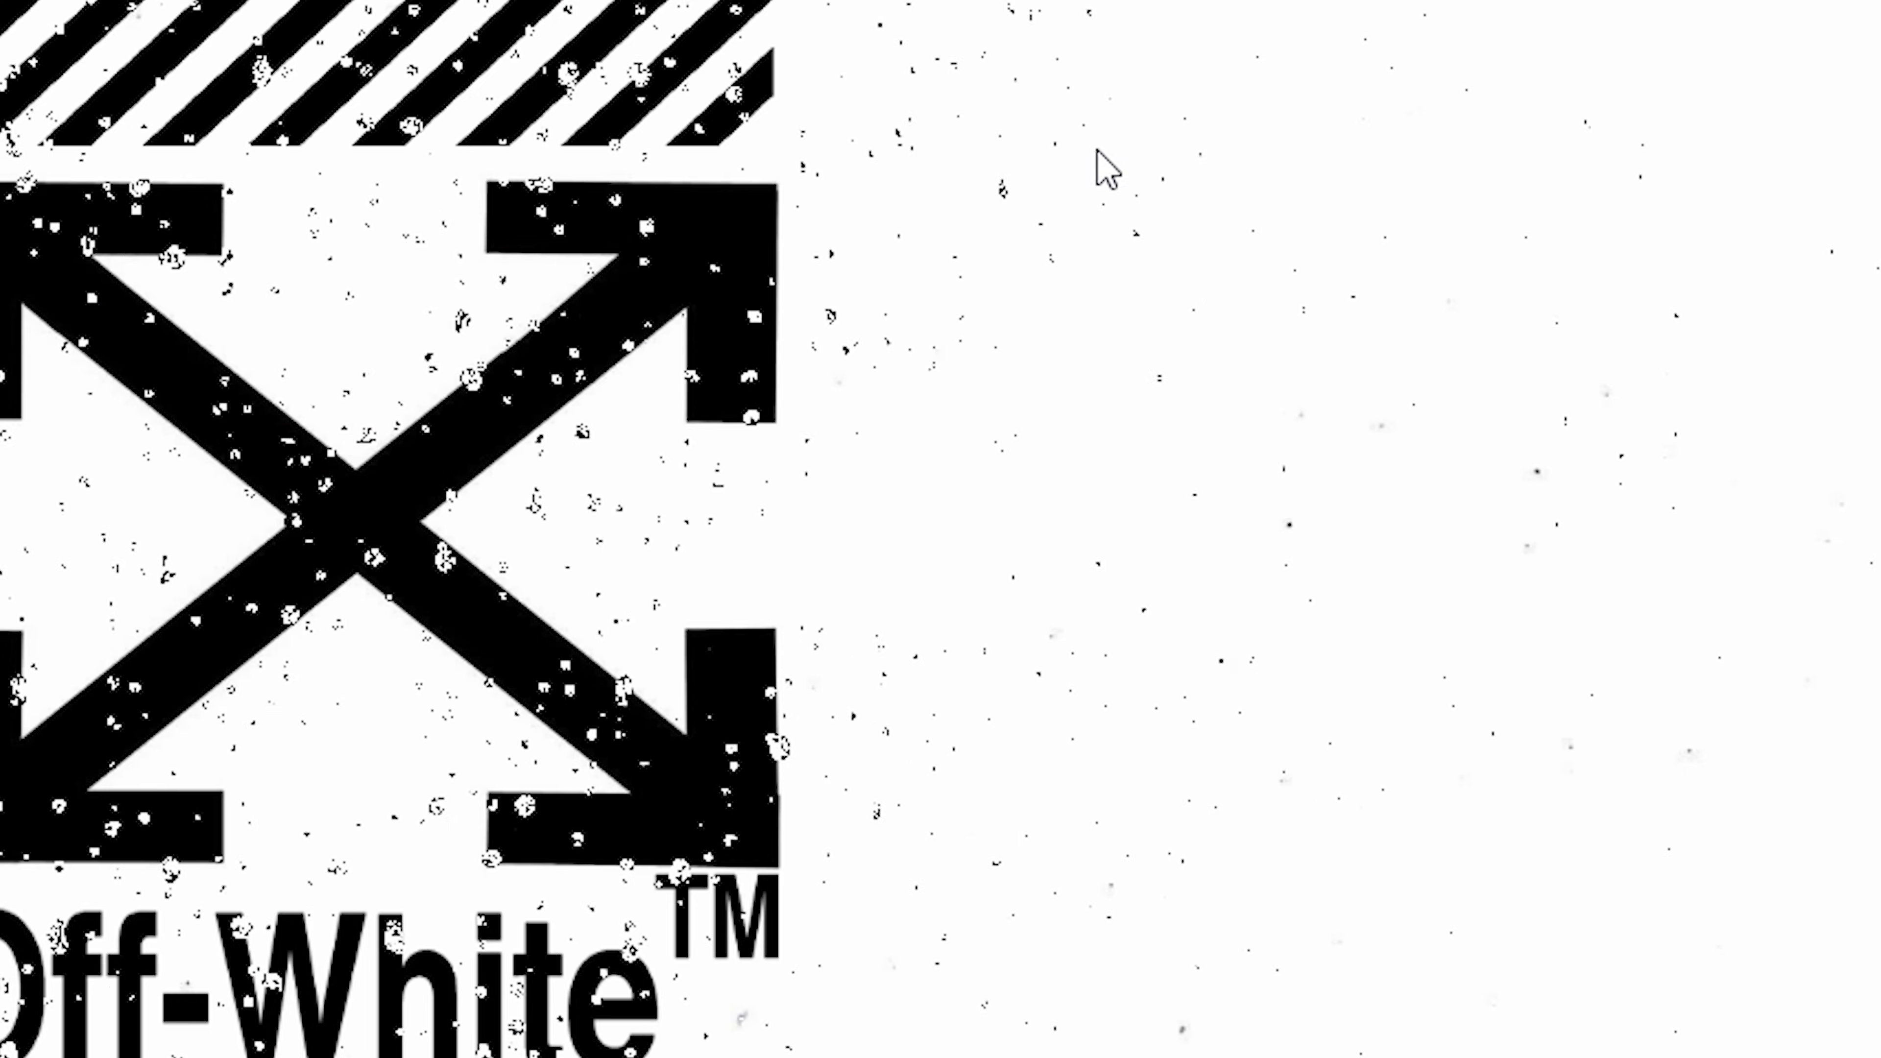
right_click(1207, 196)
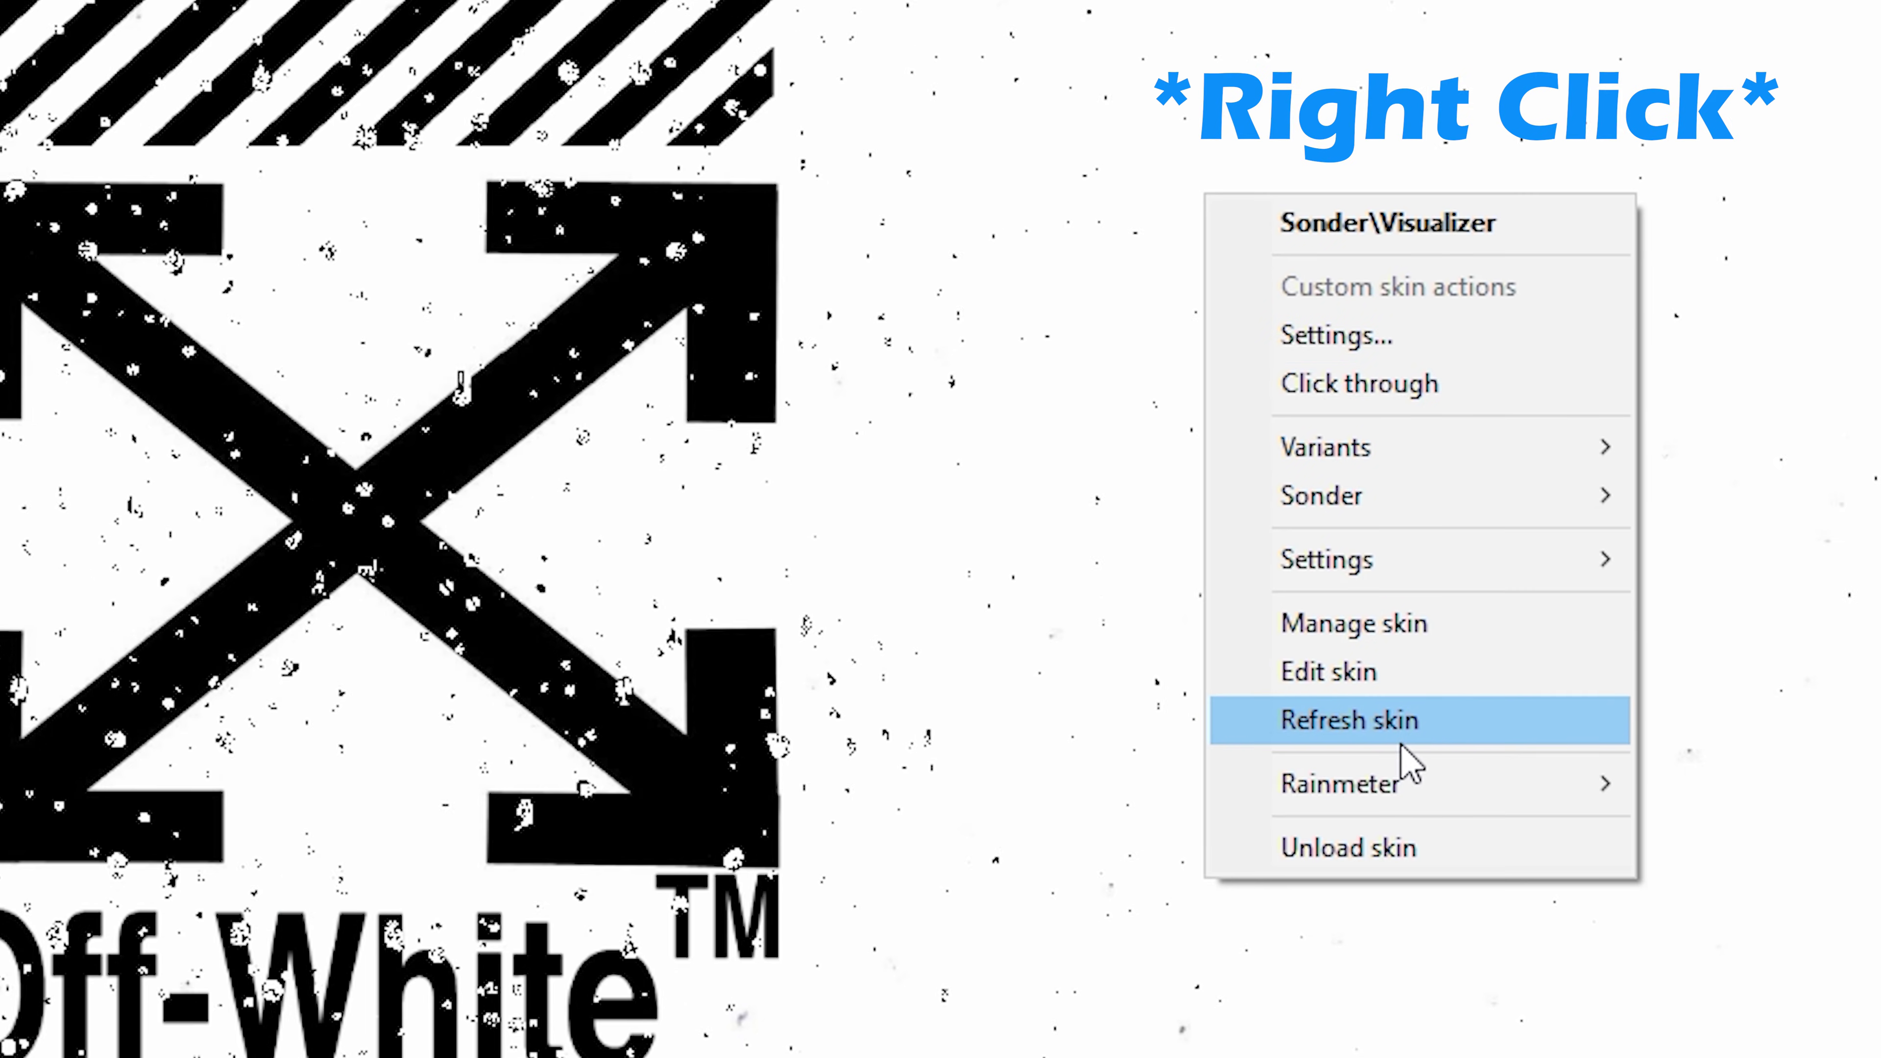
left_click(1445, 406)
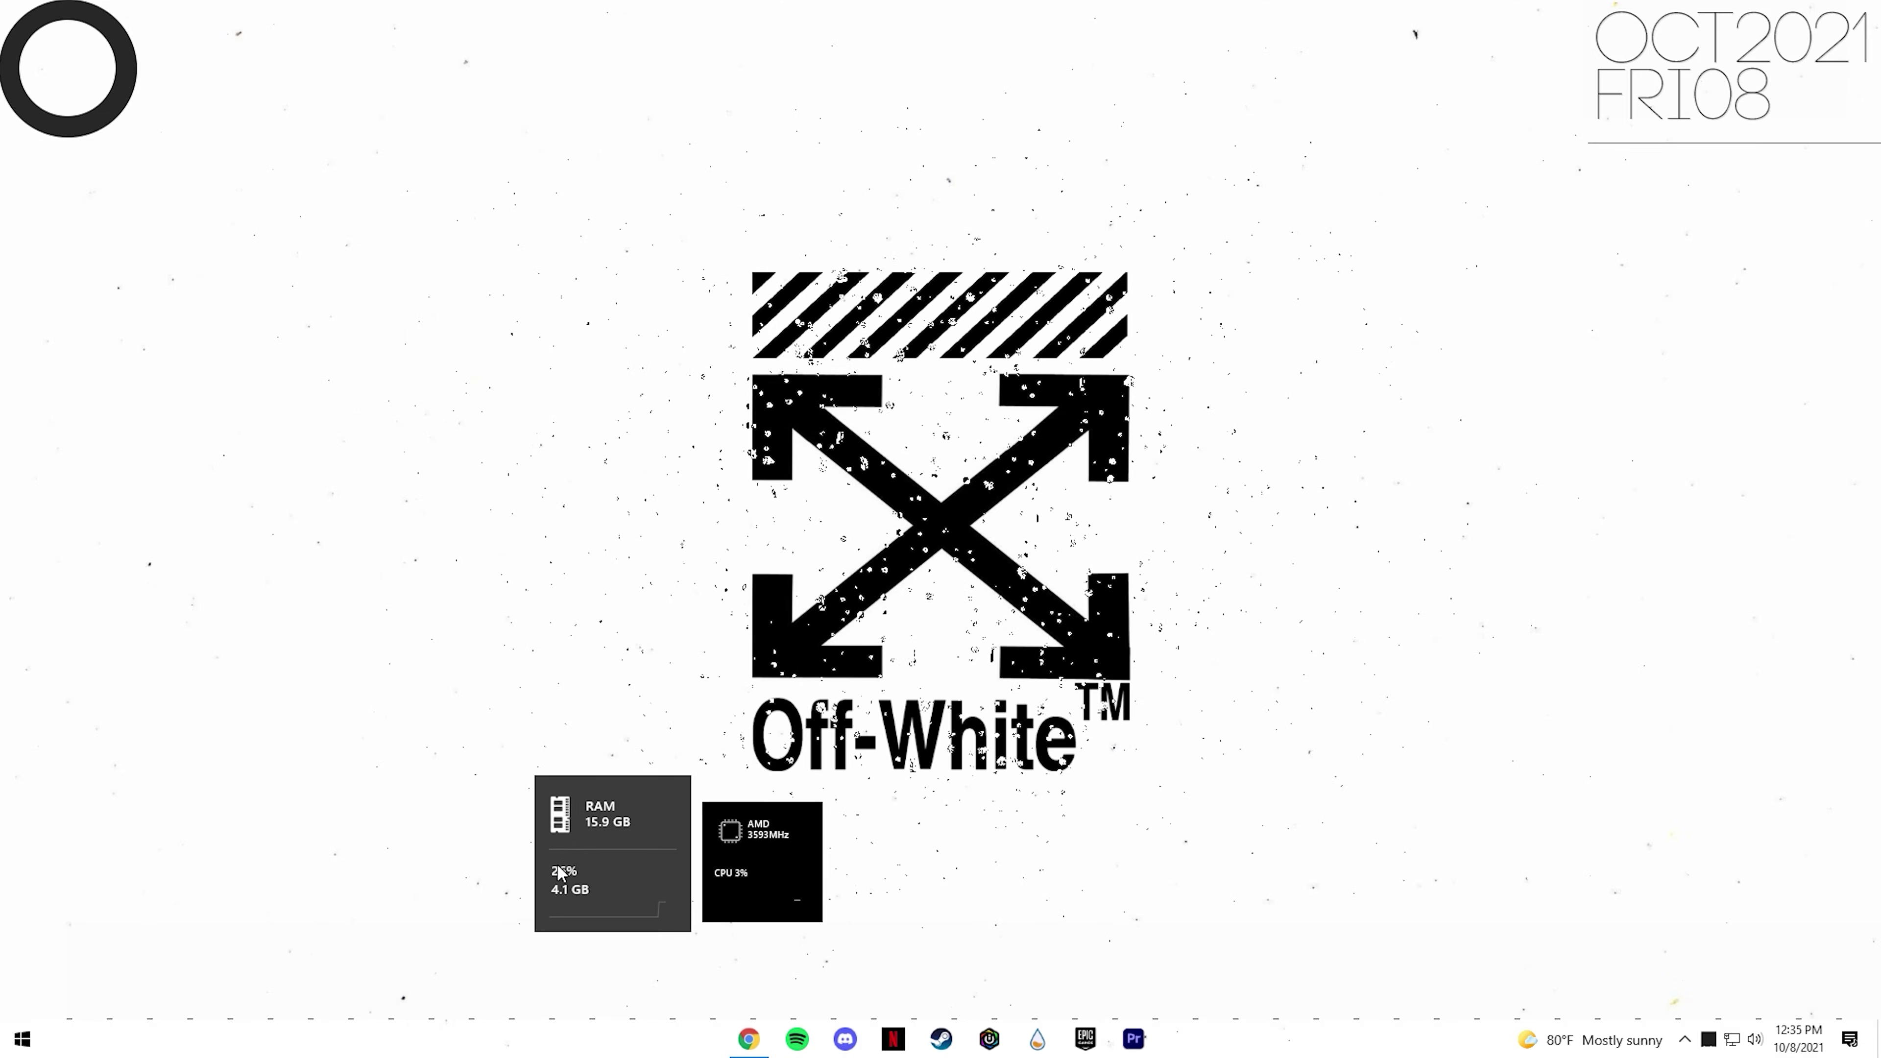
Move the RAM panel beside the Off-White logo and reopen the skin manager from the tray.
left_click_drag(561, 865, 1281, 336)
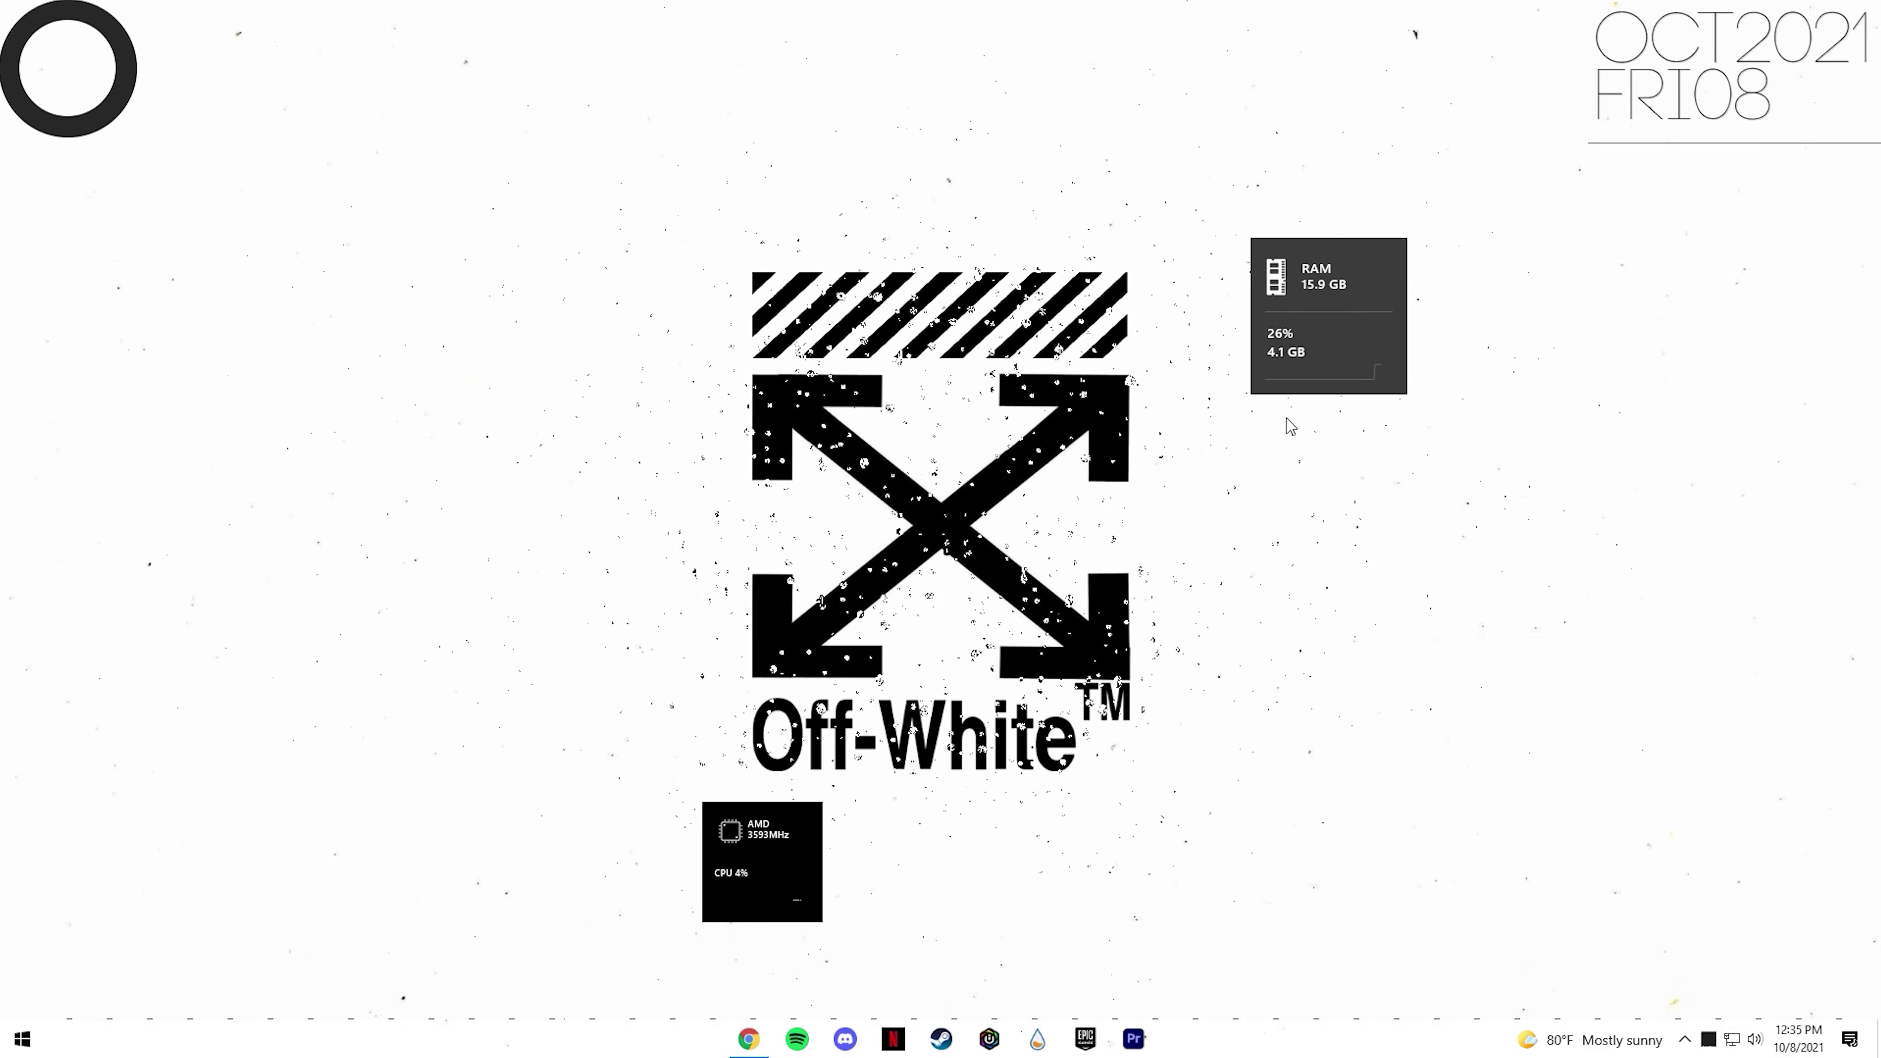
left_click(1685, 1039)
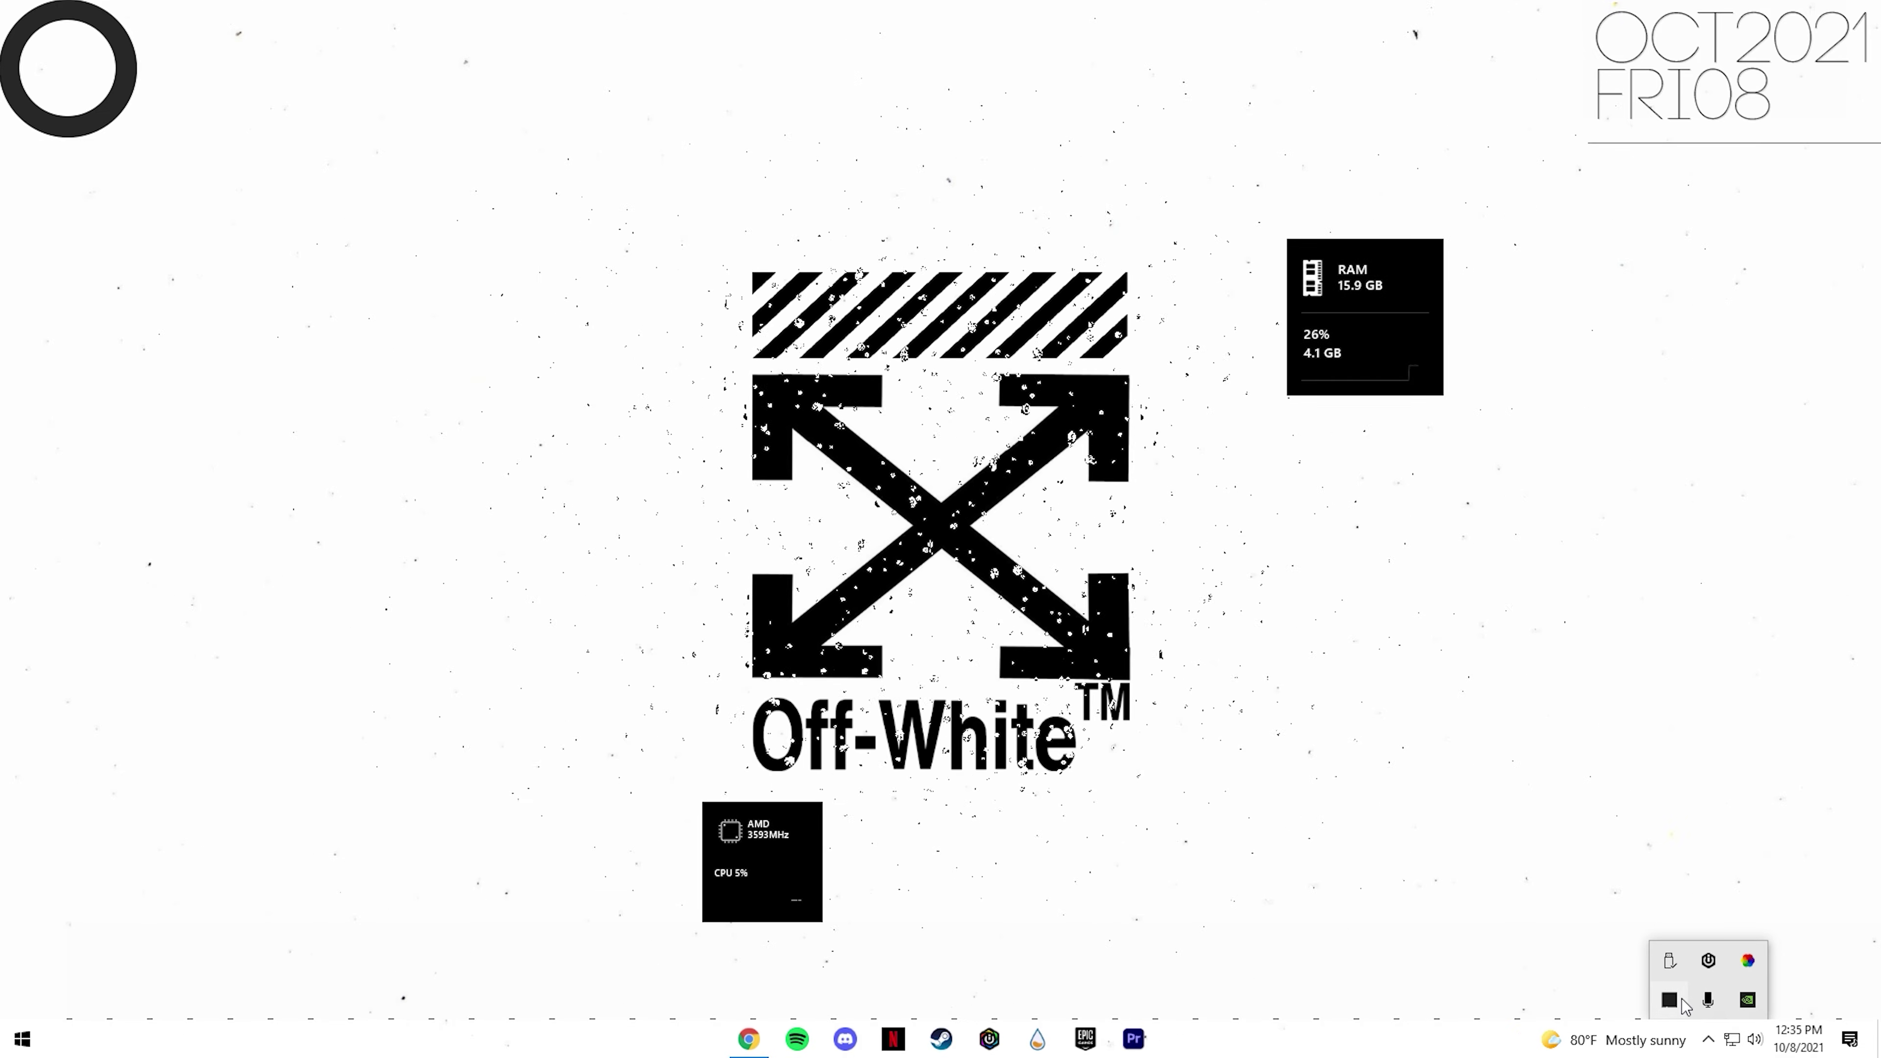
left_click(1684, 1006)
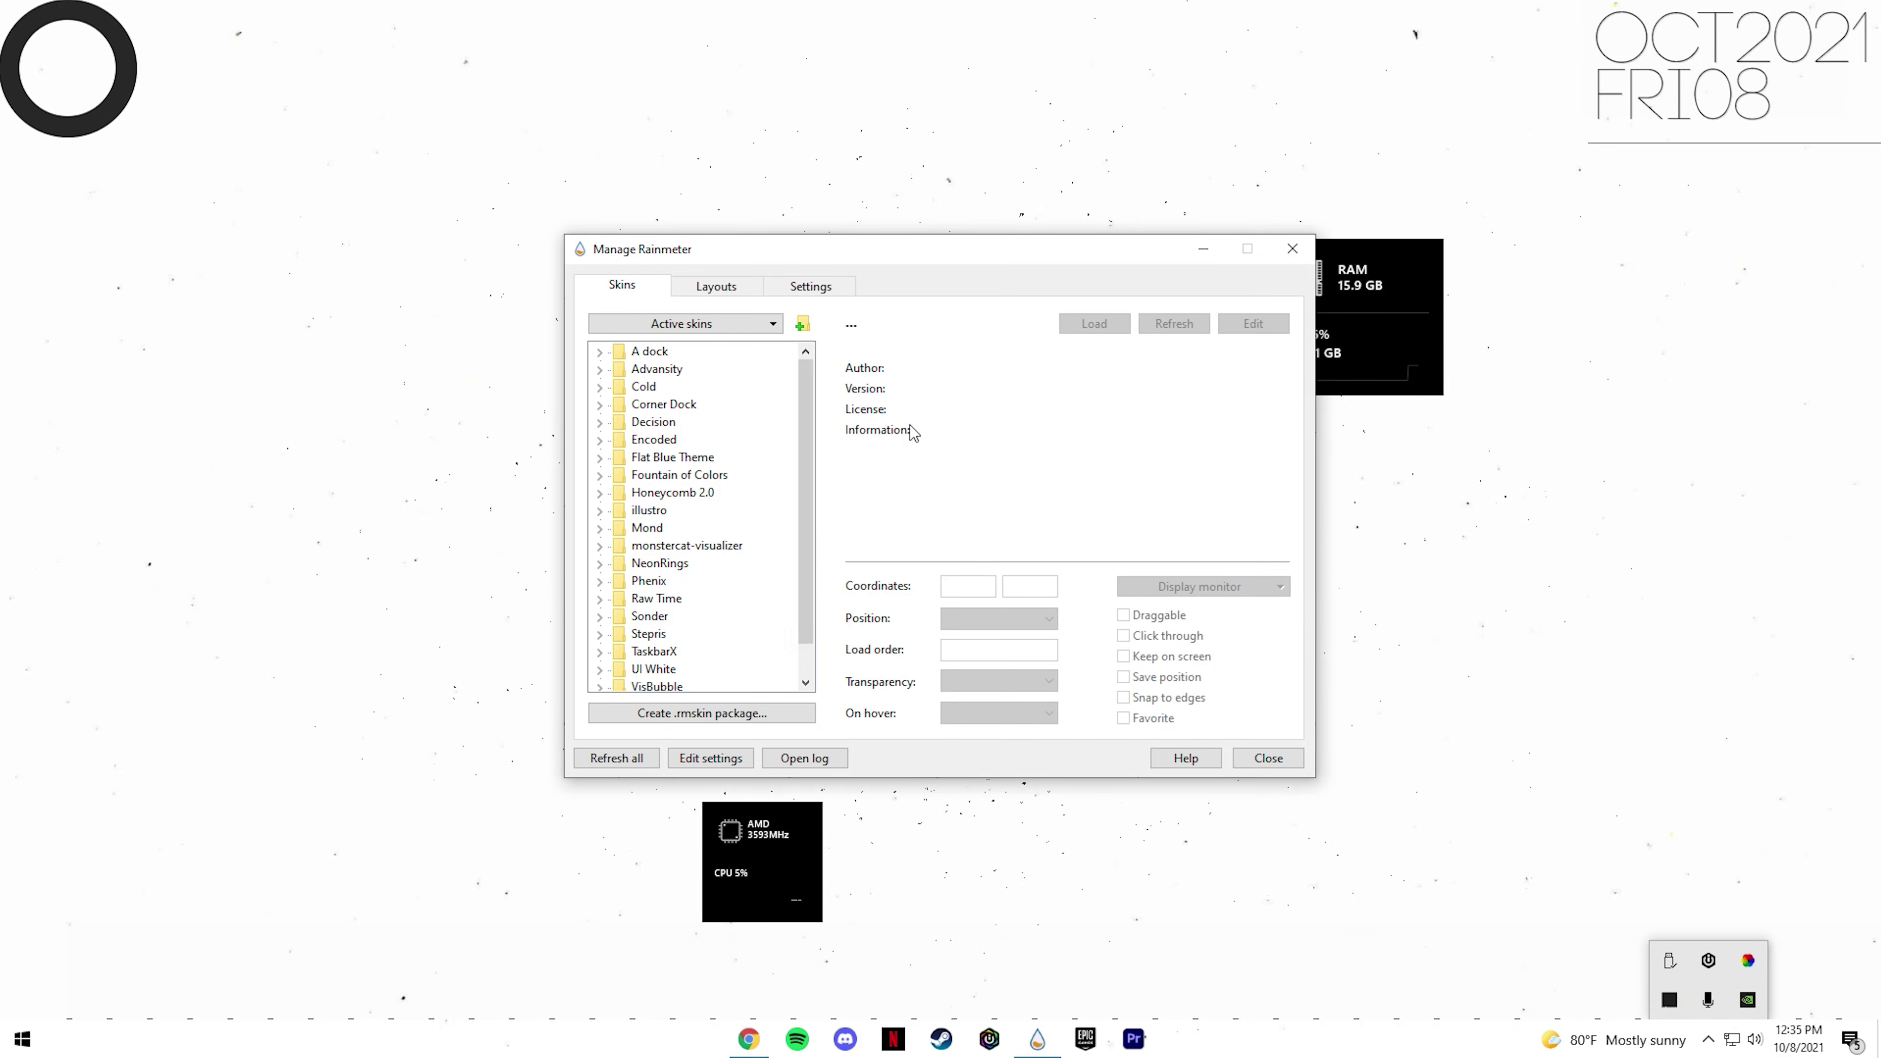
Review the active Dots-Visualizer.ini skin, close the manager, and add a Multimeter panel.
left_click(688, 323)
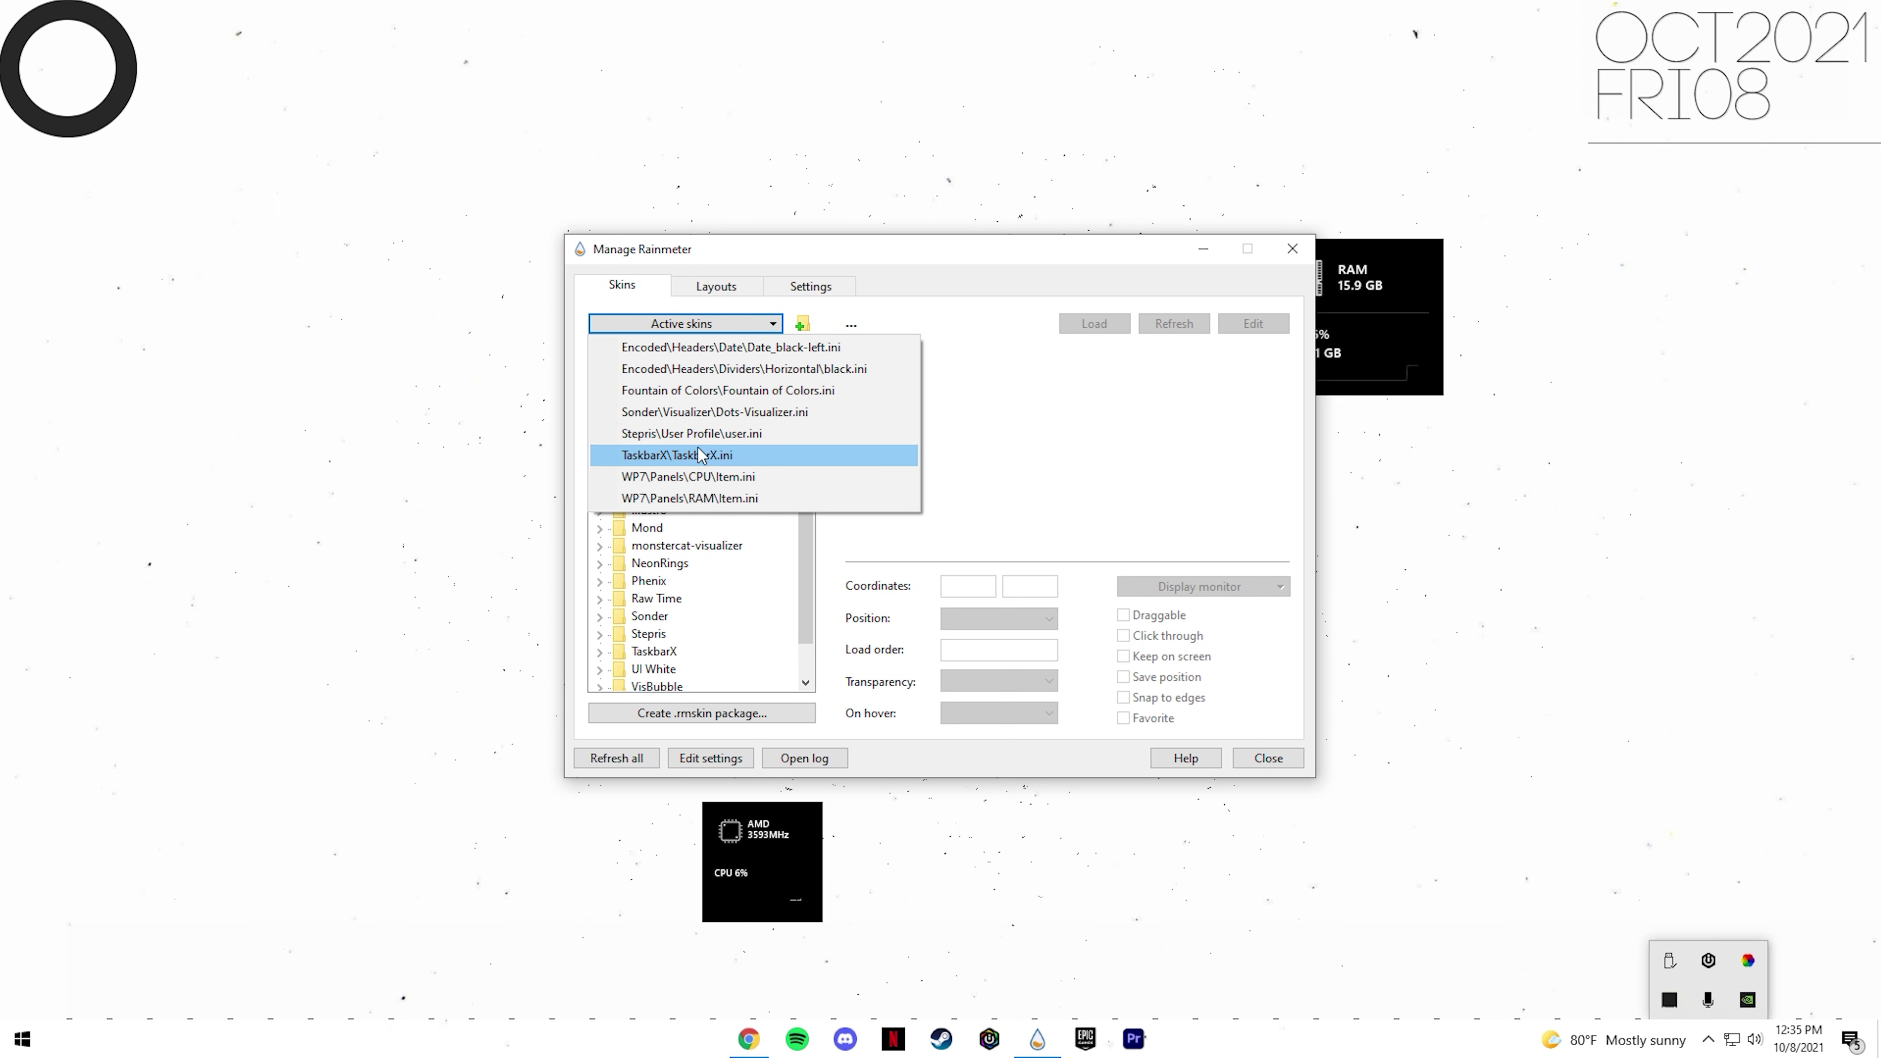
left_click(744, 411)
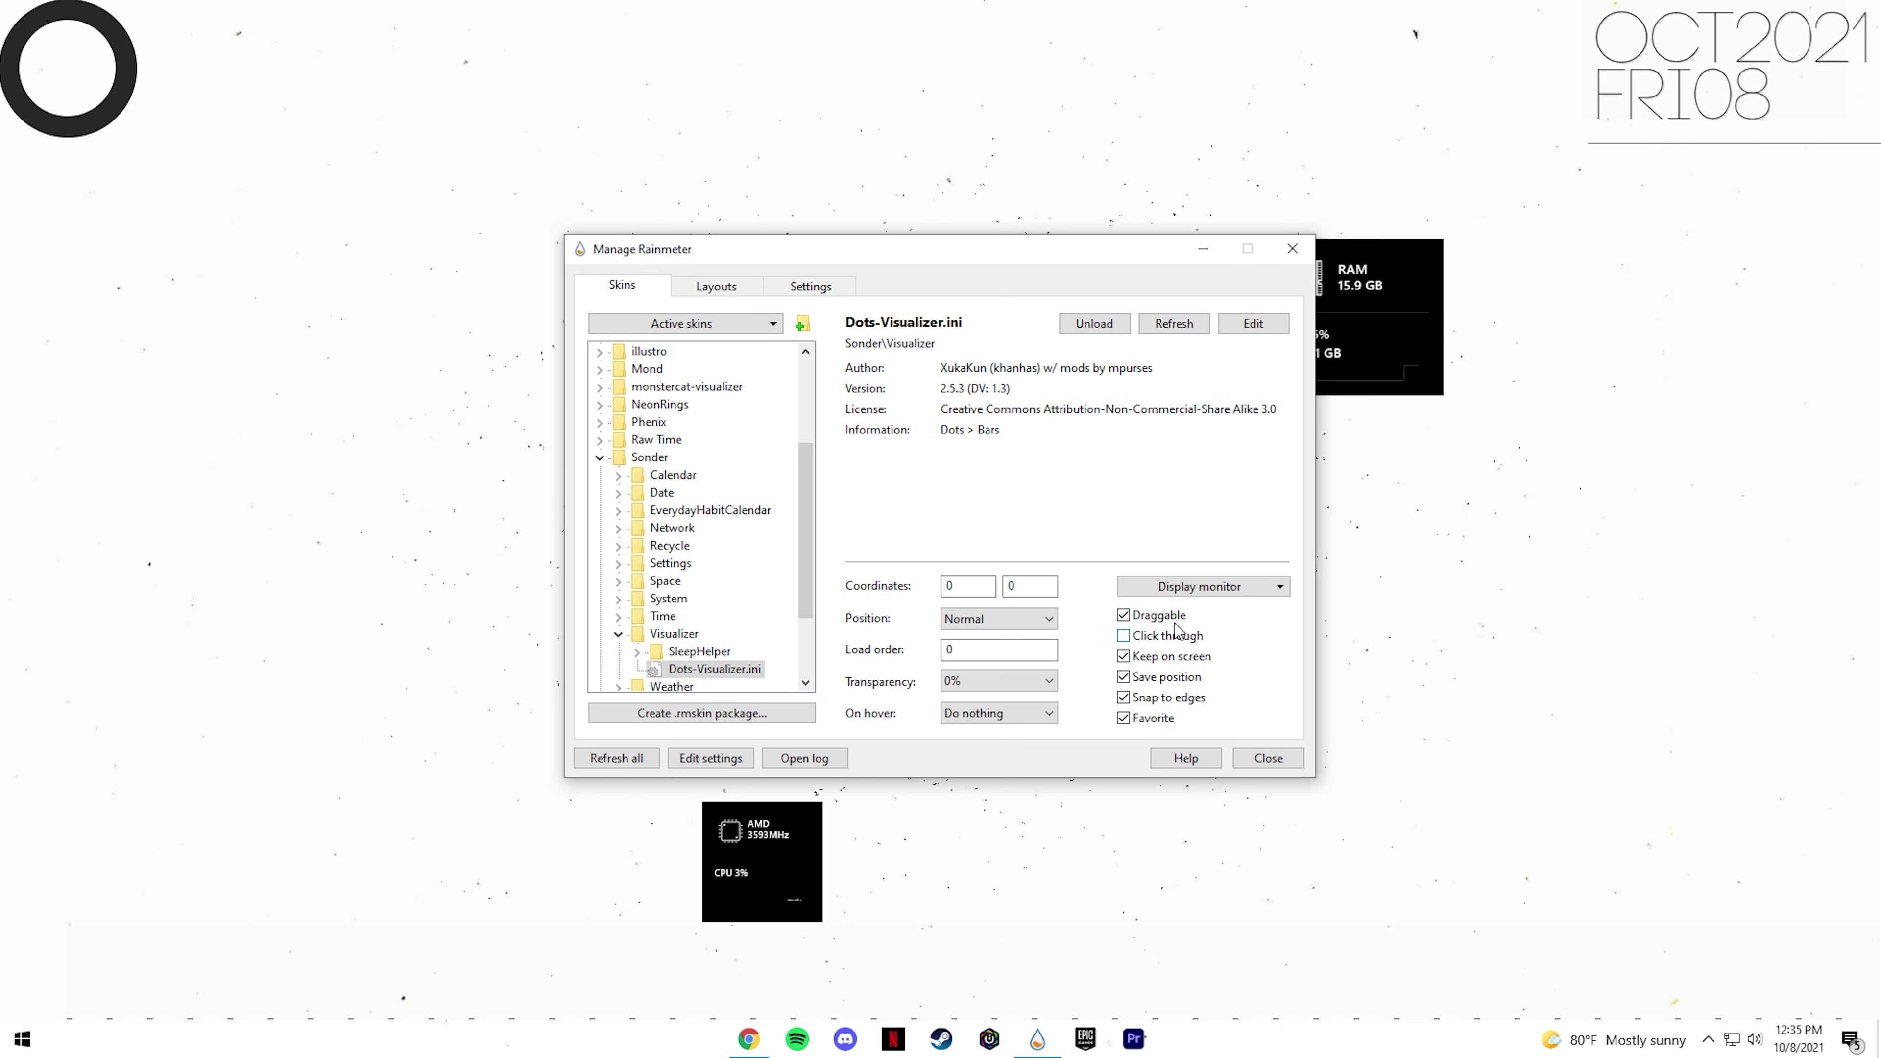
left_click(1289, 249)
left_click(579, 271)
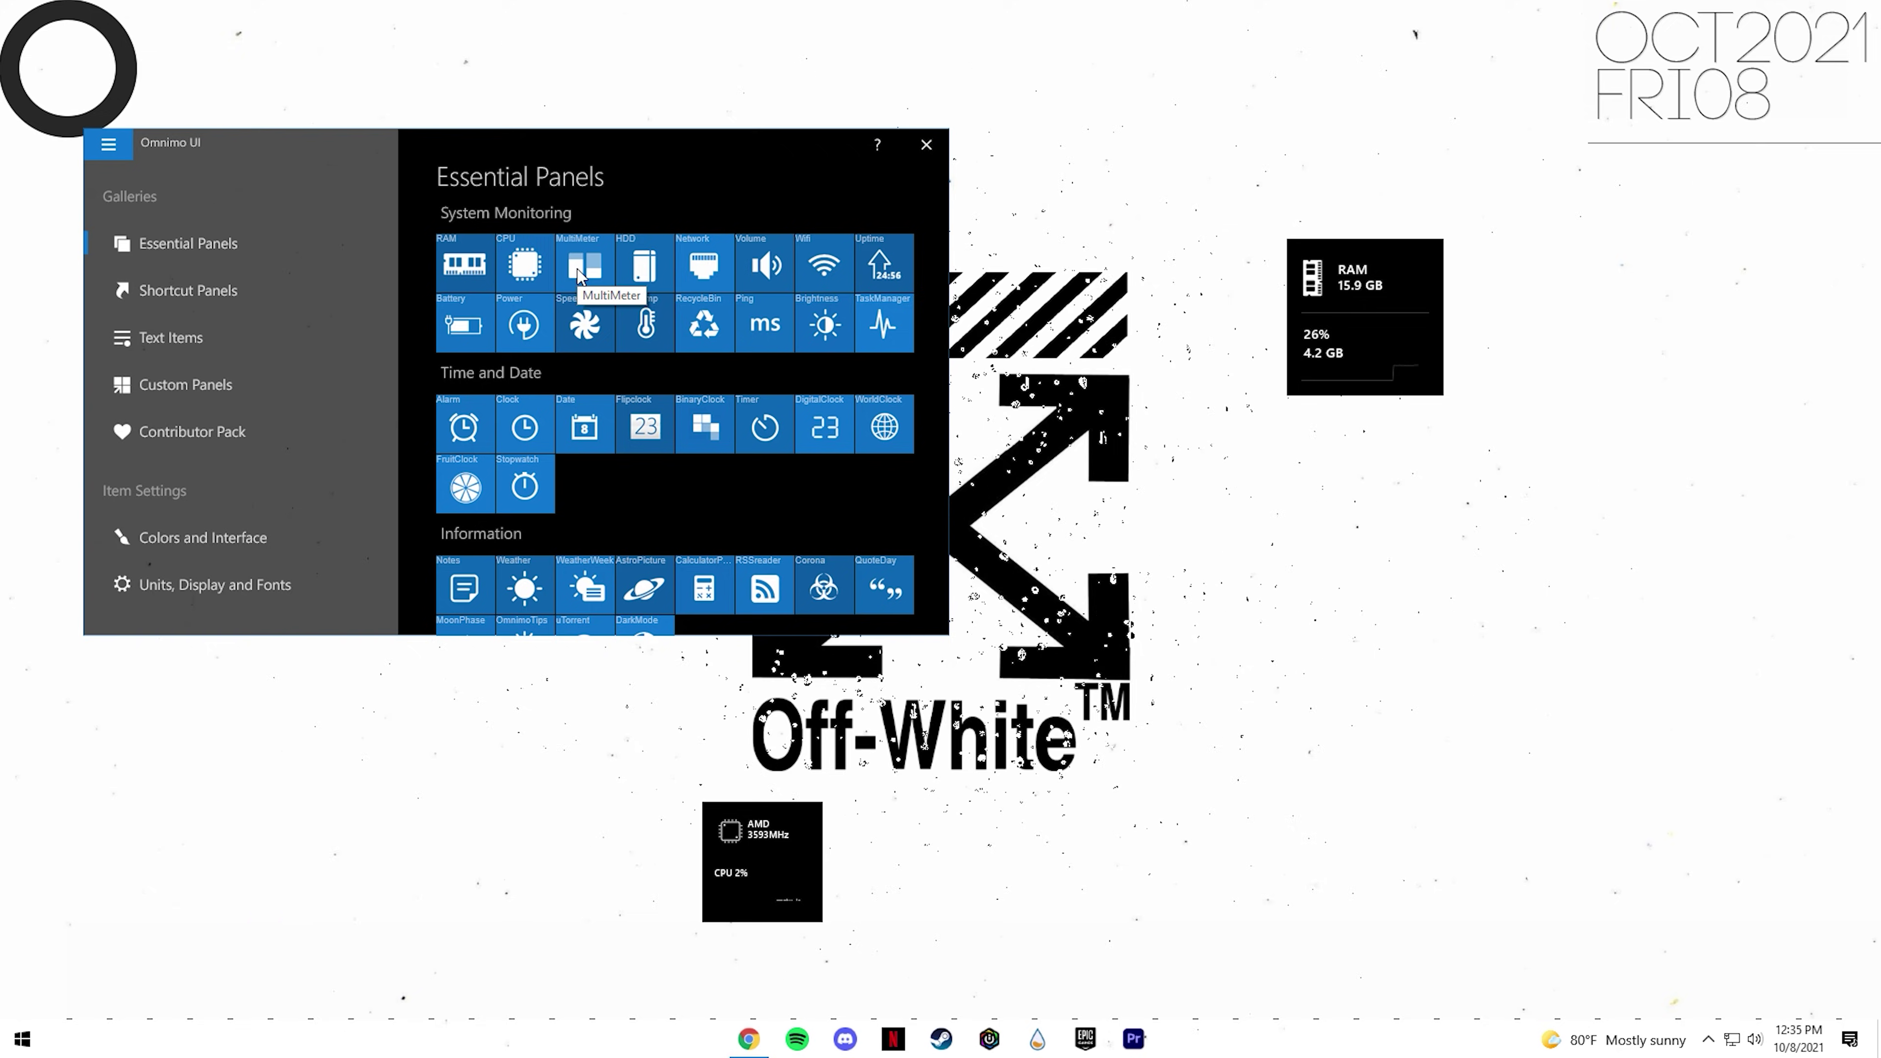
Swap the Multimeter for the C: storage panel and place an uptime panel beside CPU.
left_click(579, 271)
left_click(579, 272)
left_click(640, 270)
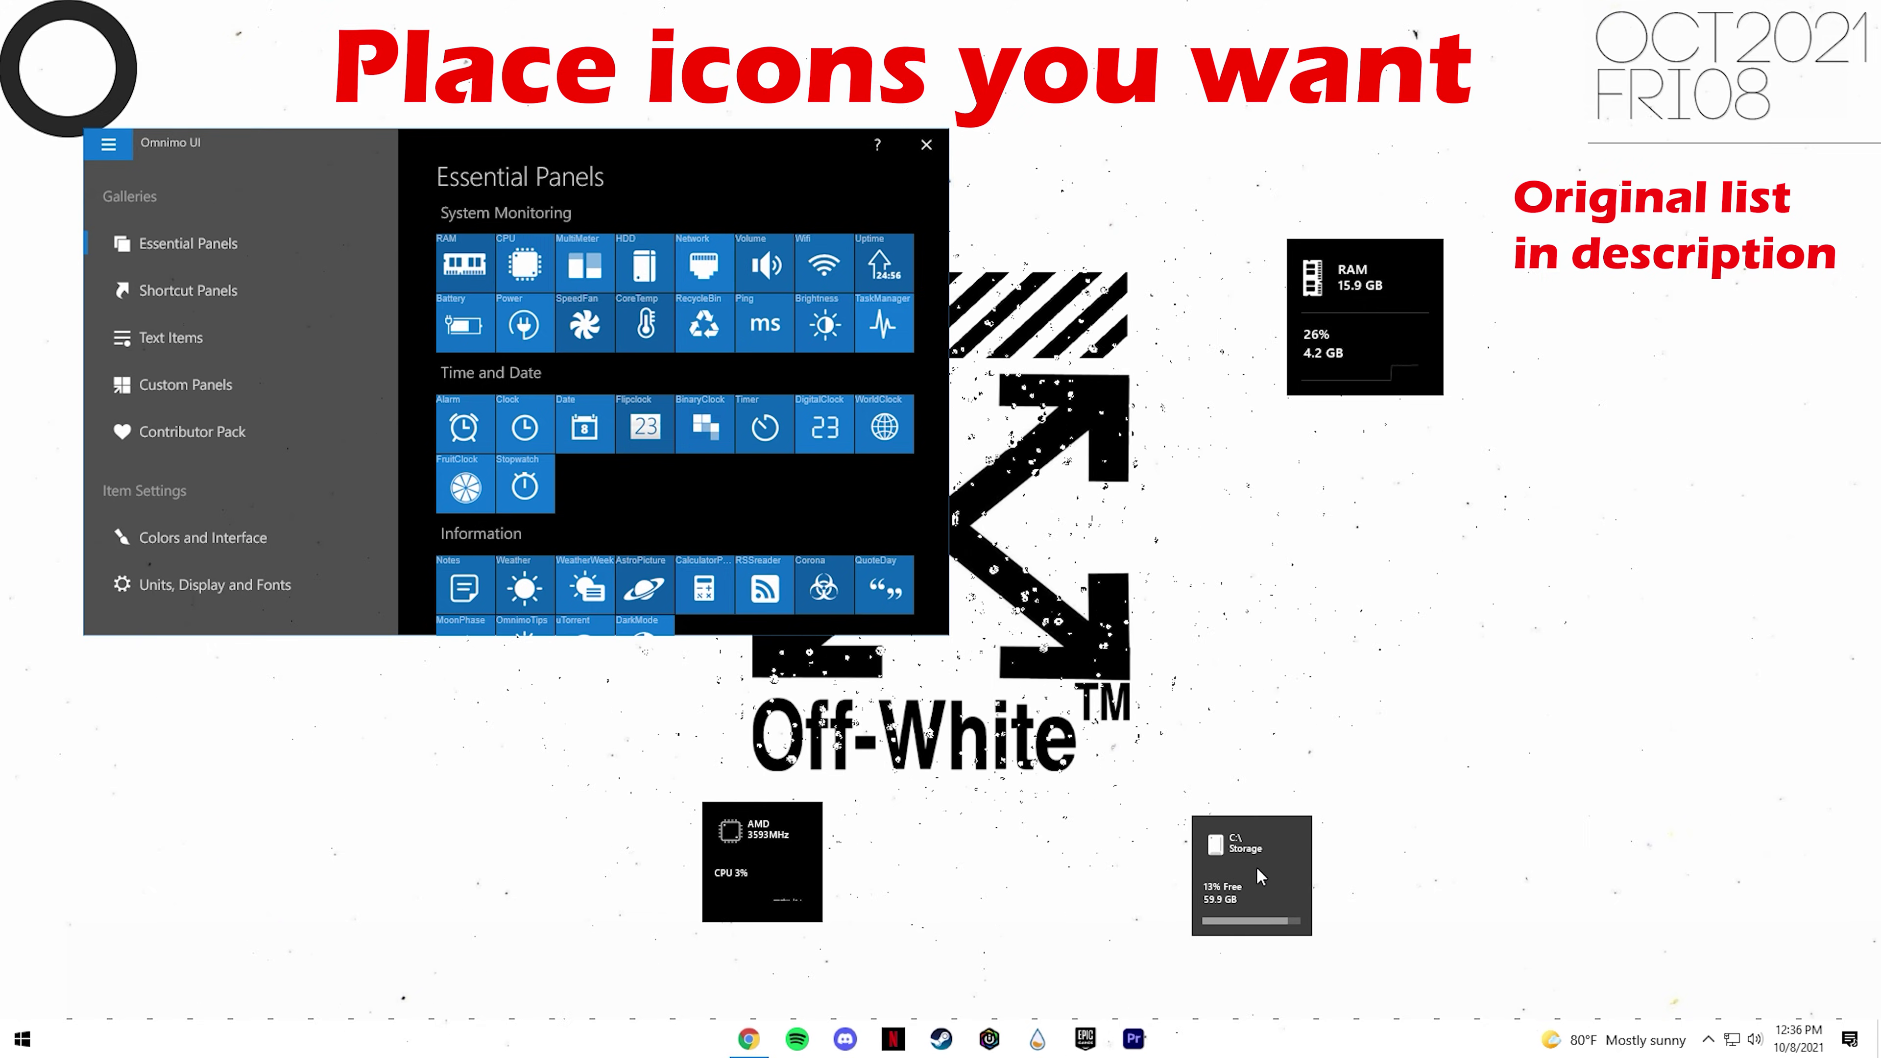
left_click(818, 256)
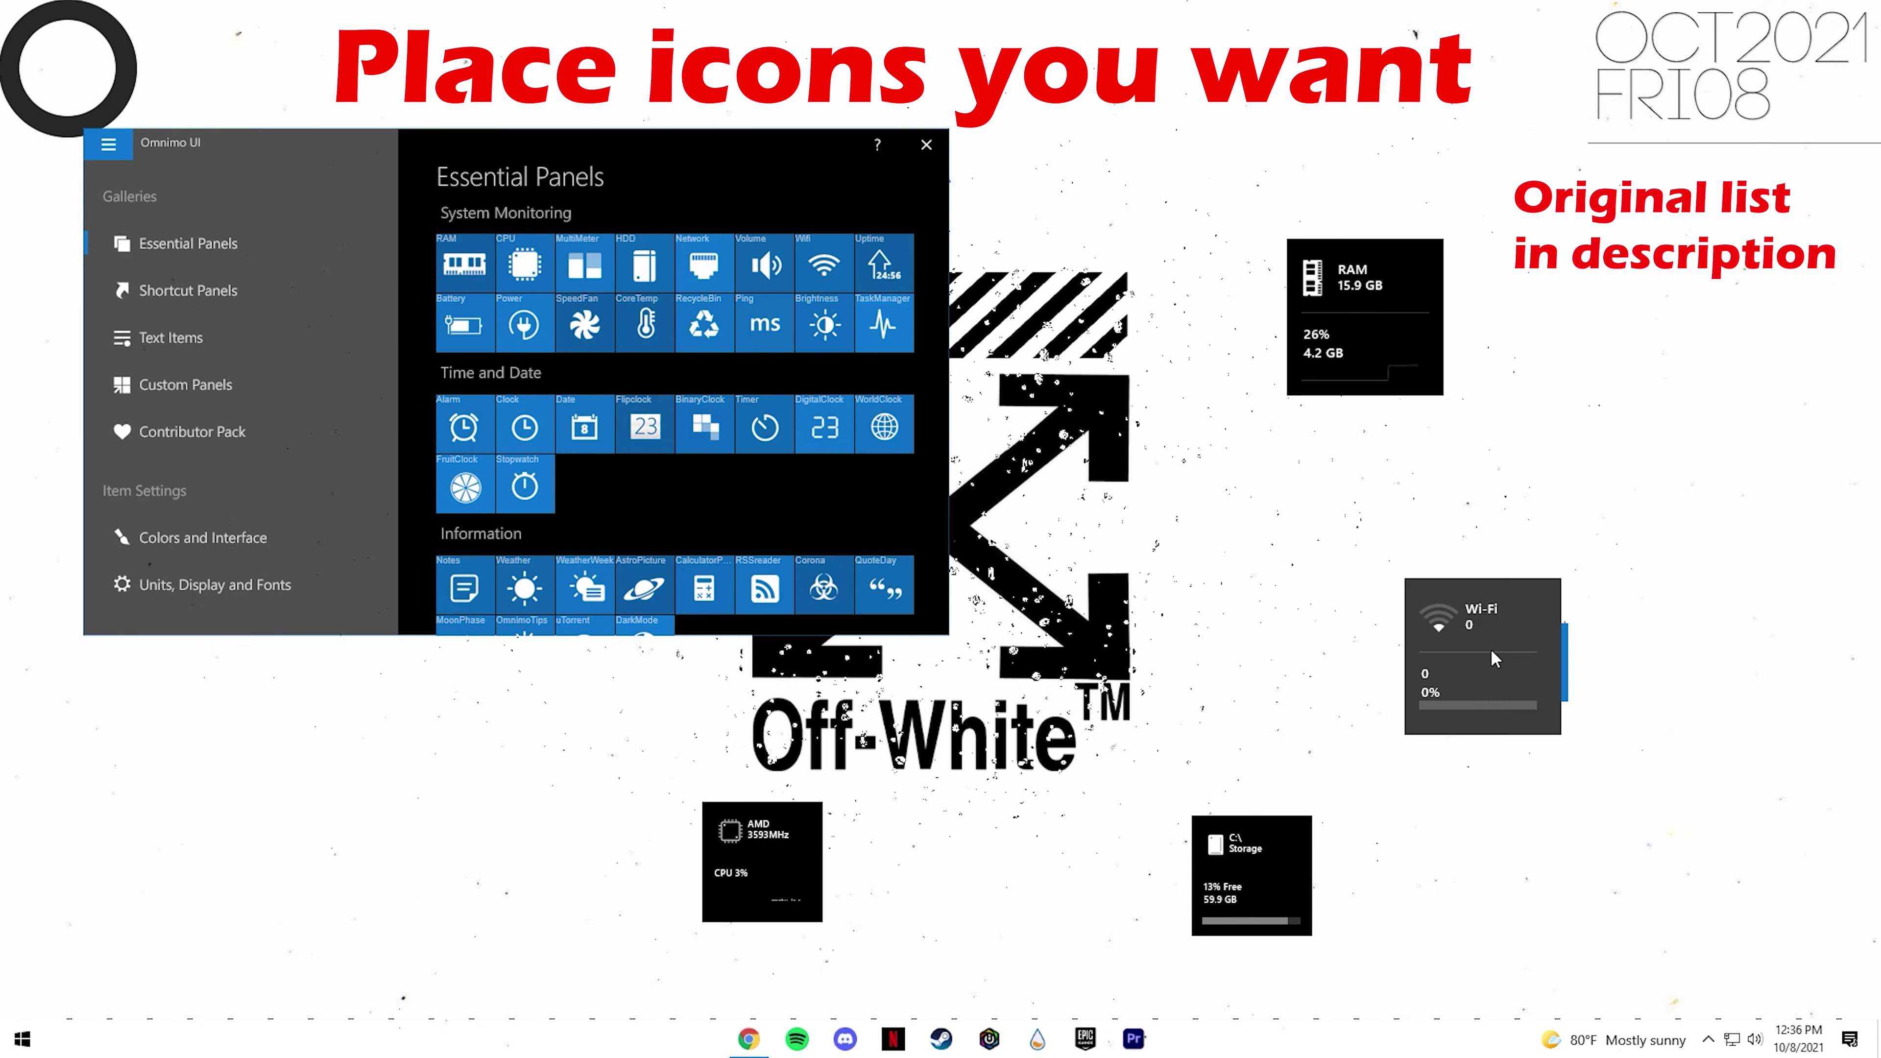
left_click_drag(1492, 652, 1462, 659)
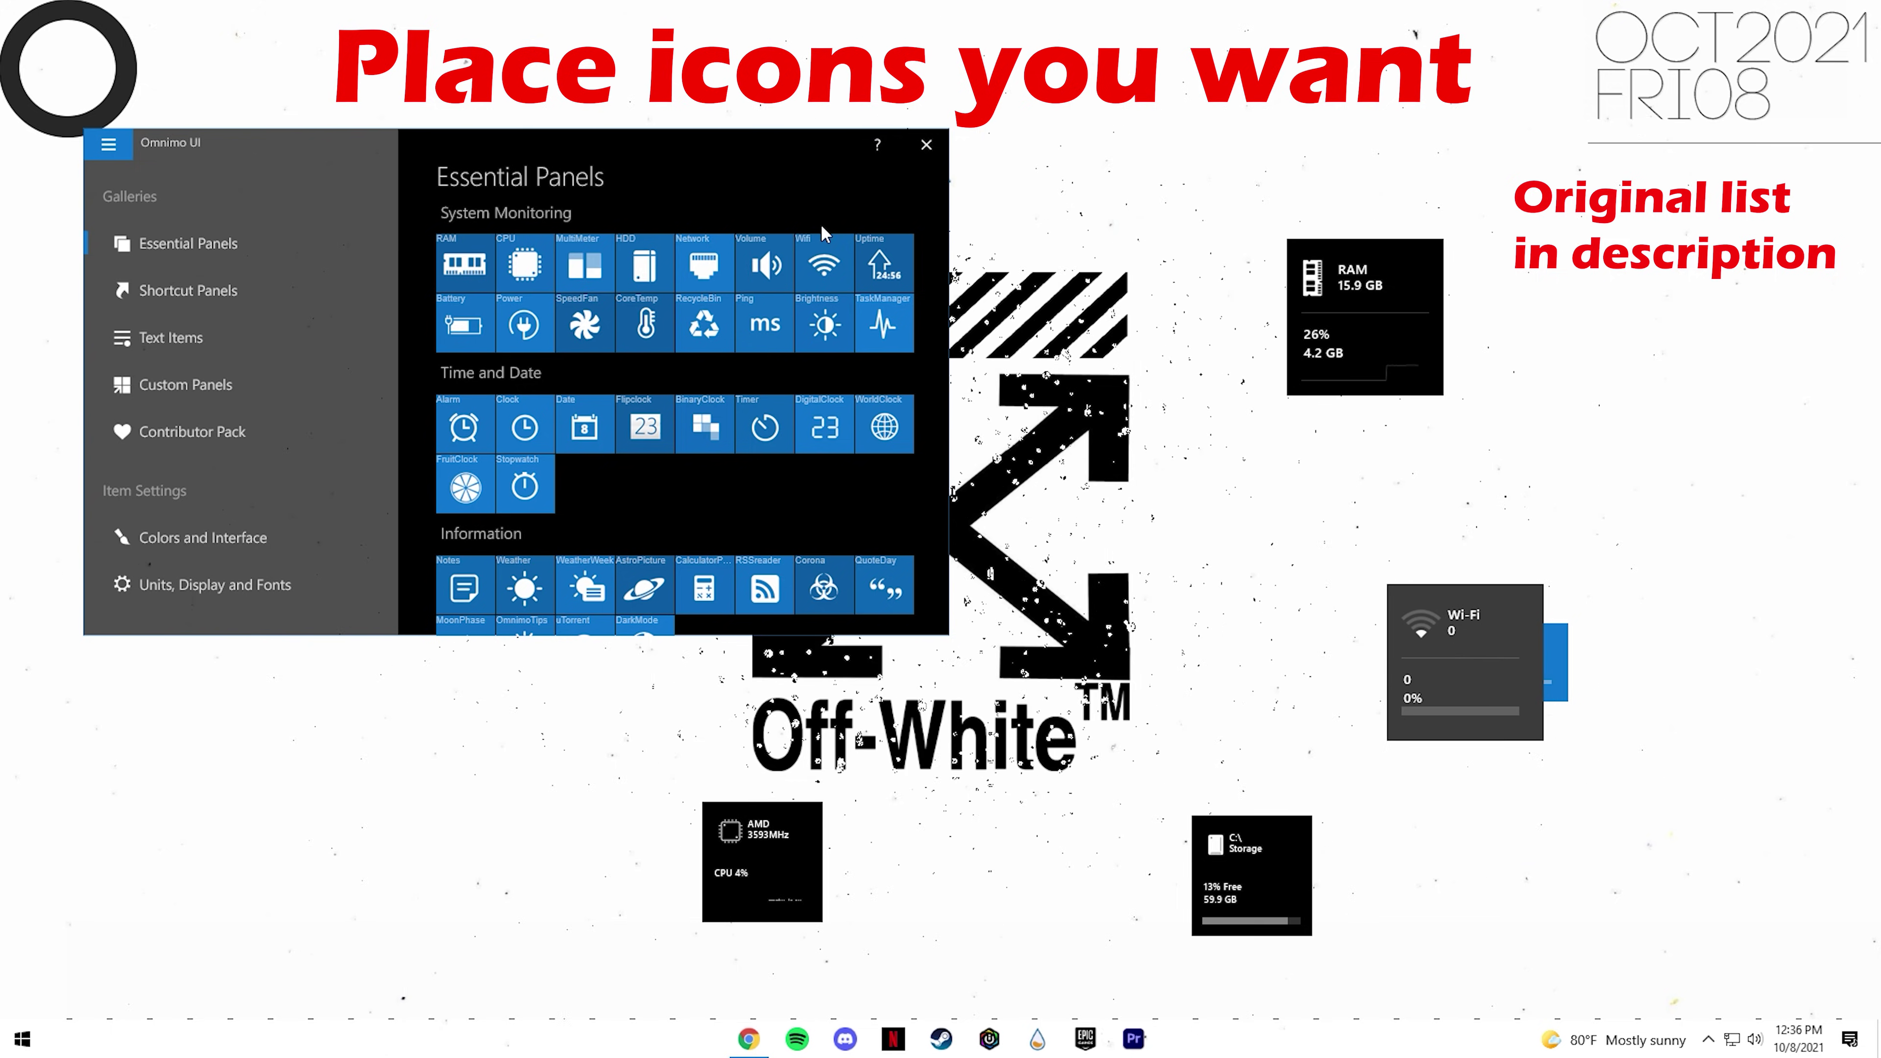
left_click(822, 267)
left_click(883, 263)
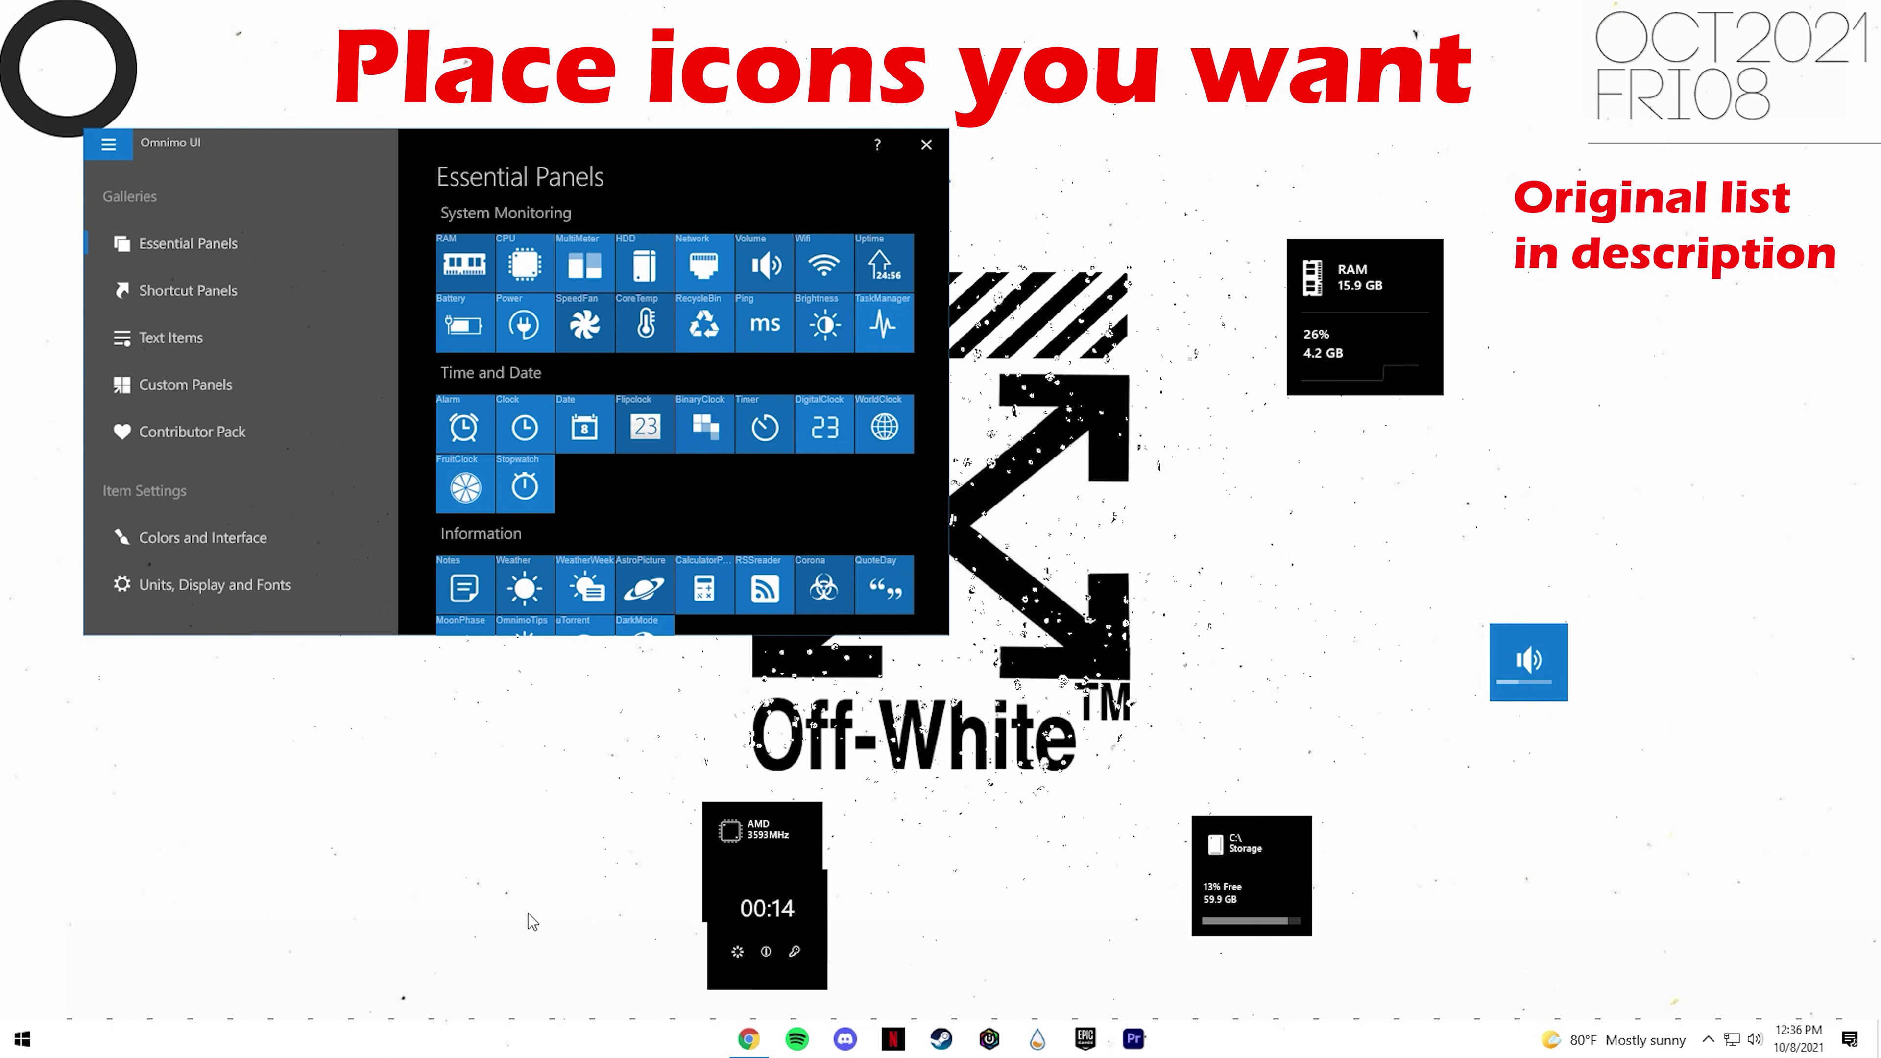
left_click_drag(780, 938, 888, 873)
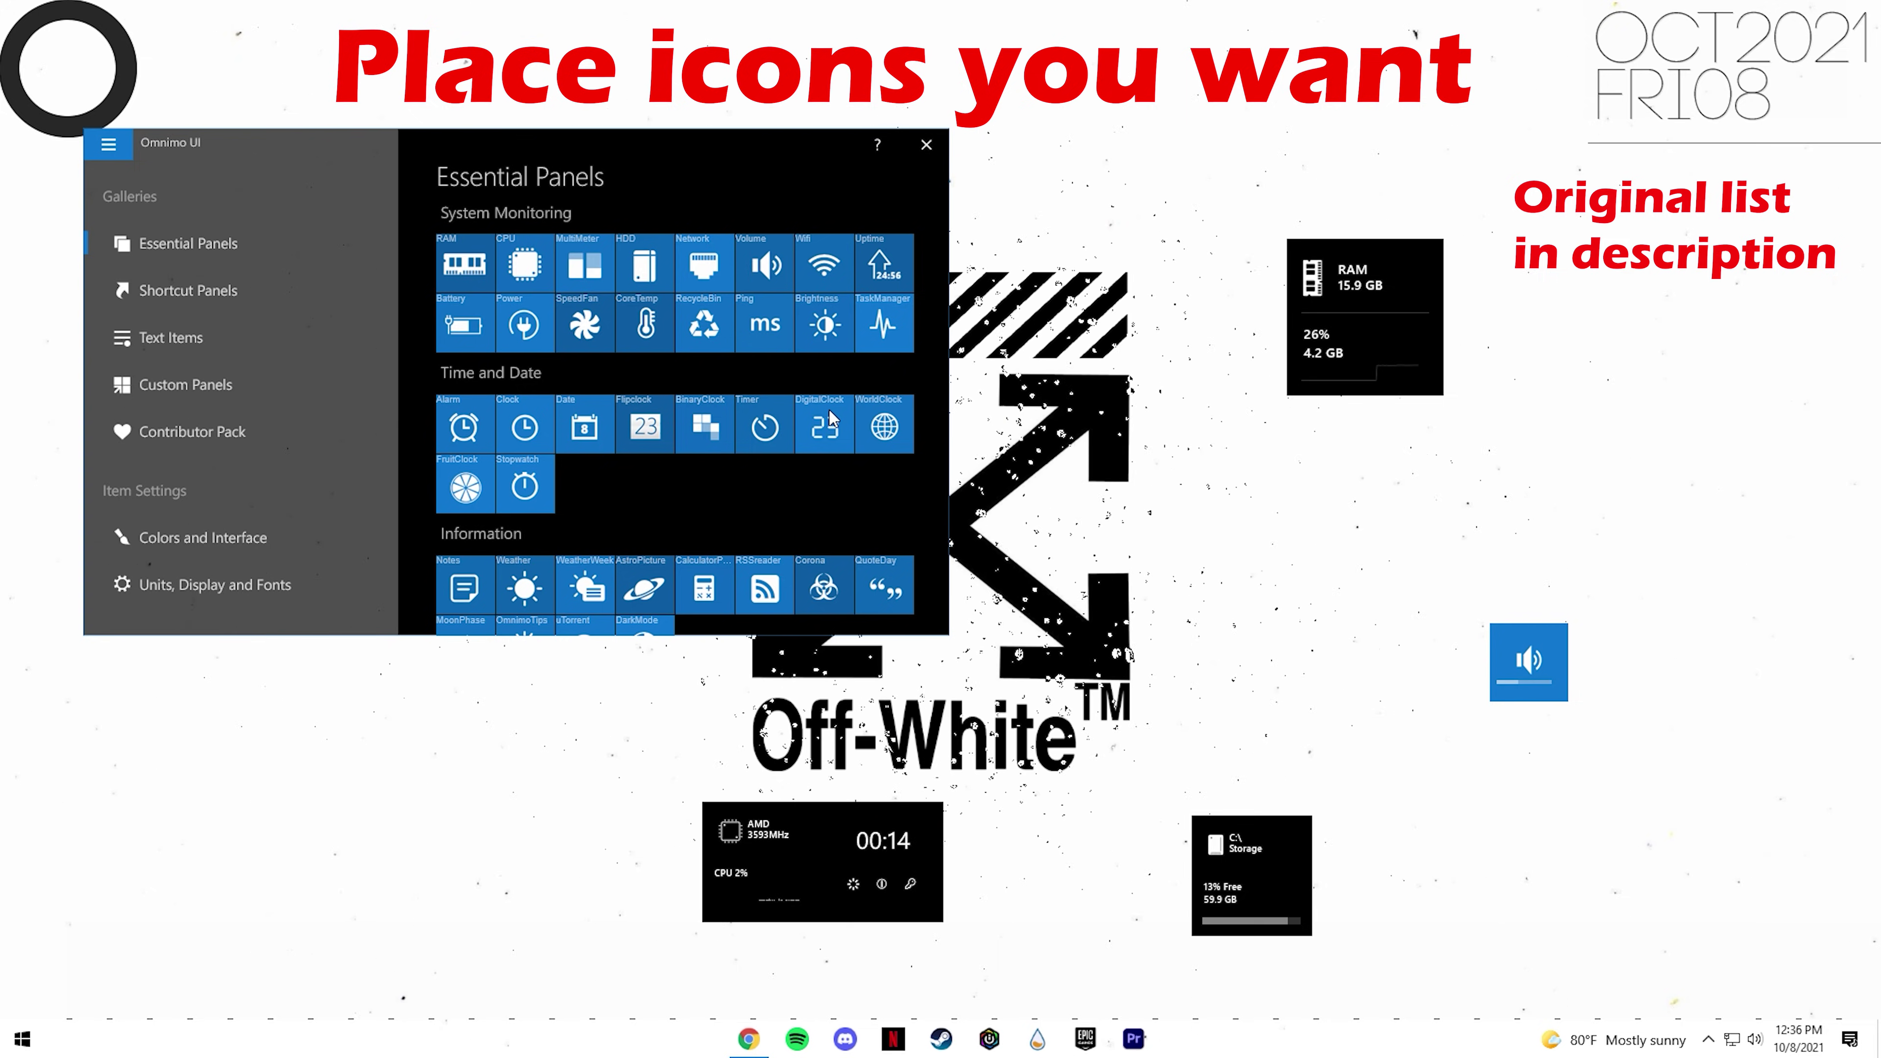
Add CoreTemp, CPU Temp and brightness panels, arranging them along the bottom row.
left_click(647, 324)
left_click_drag(1453, 542, 1013, 873)
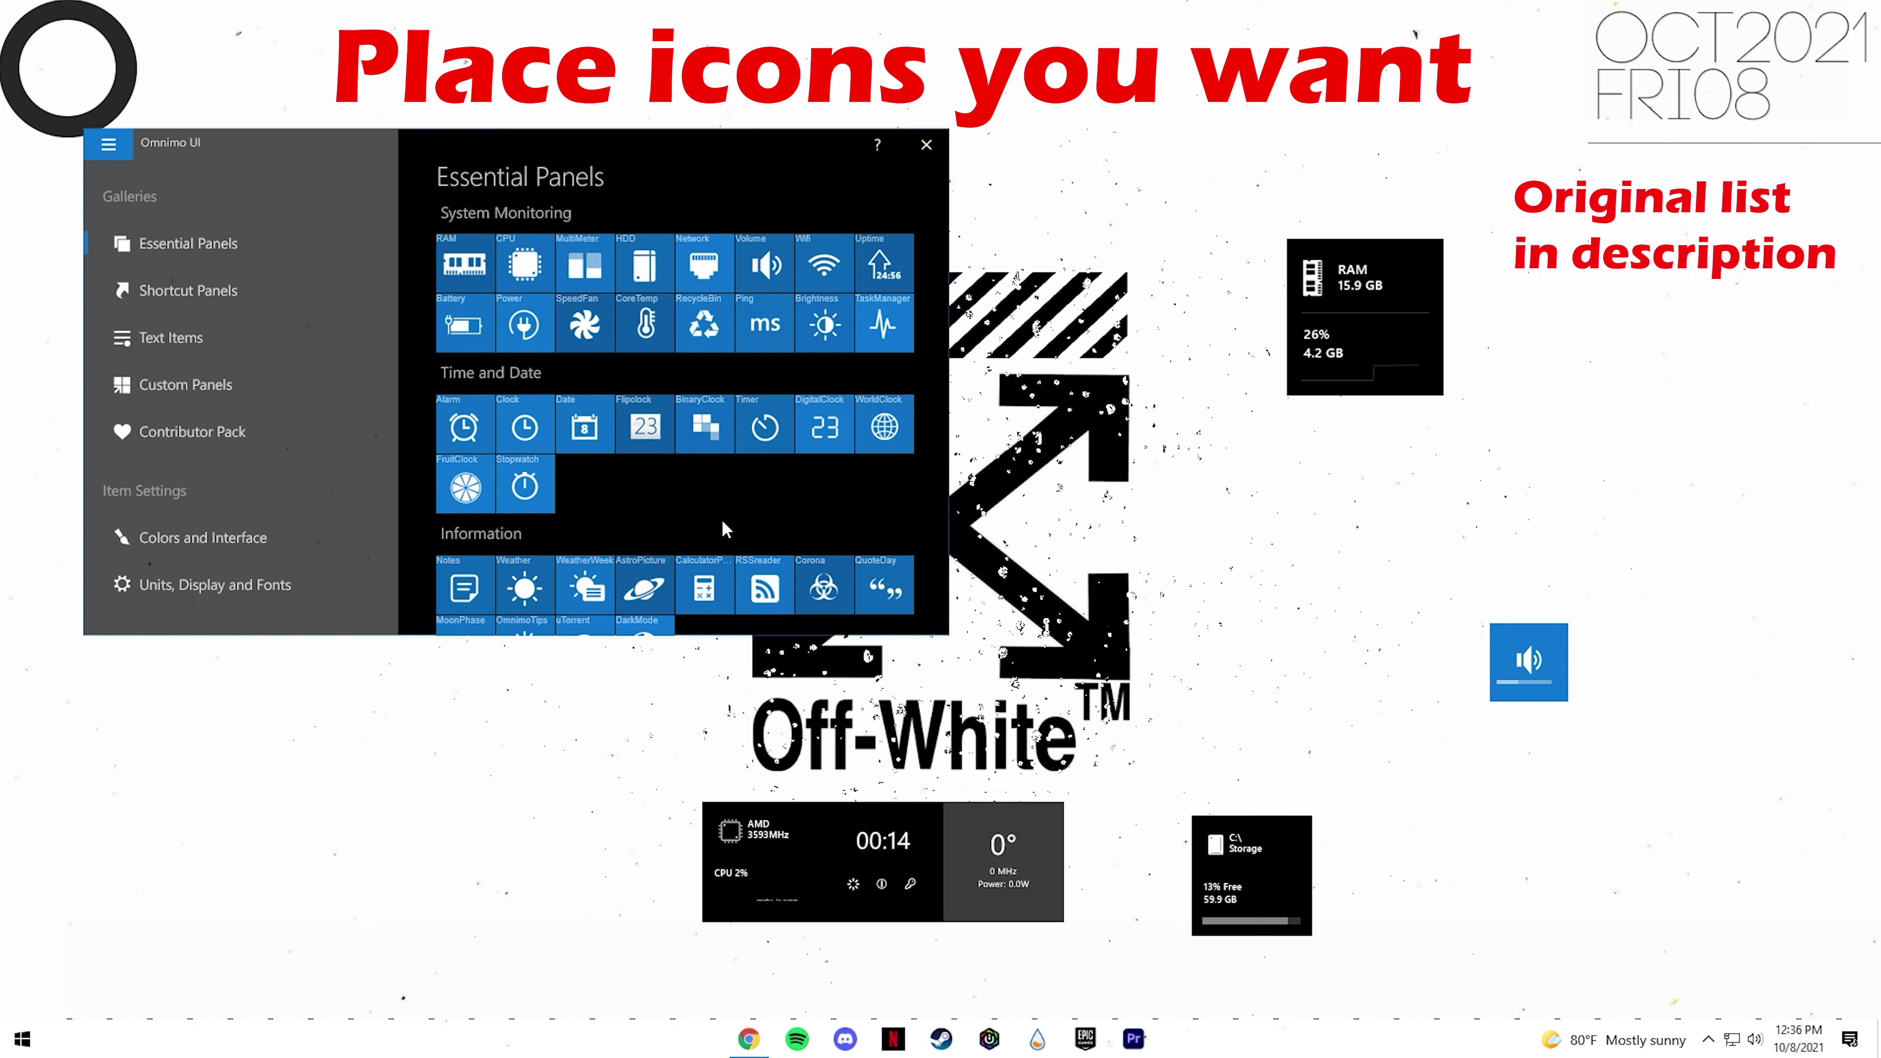
left_click(641, 329)
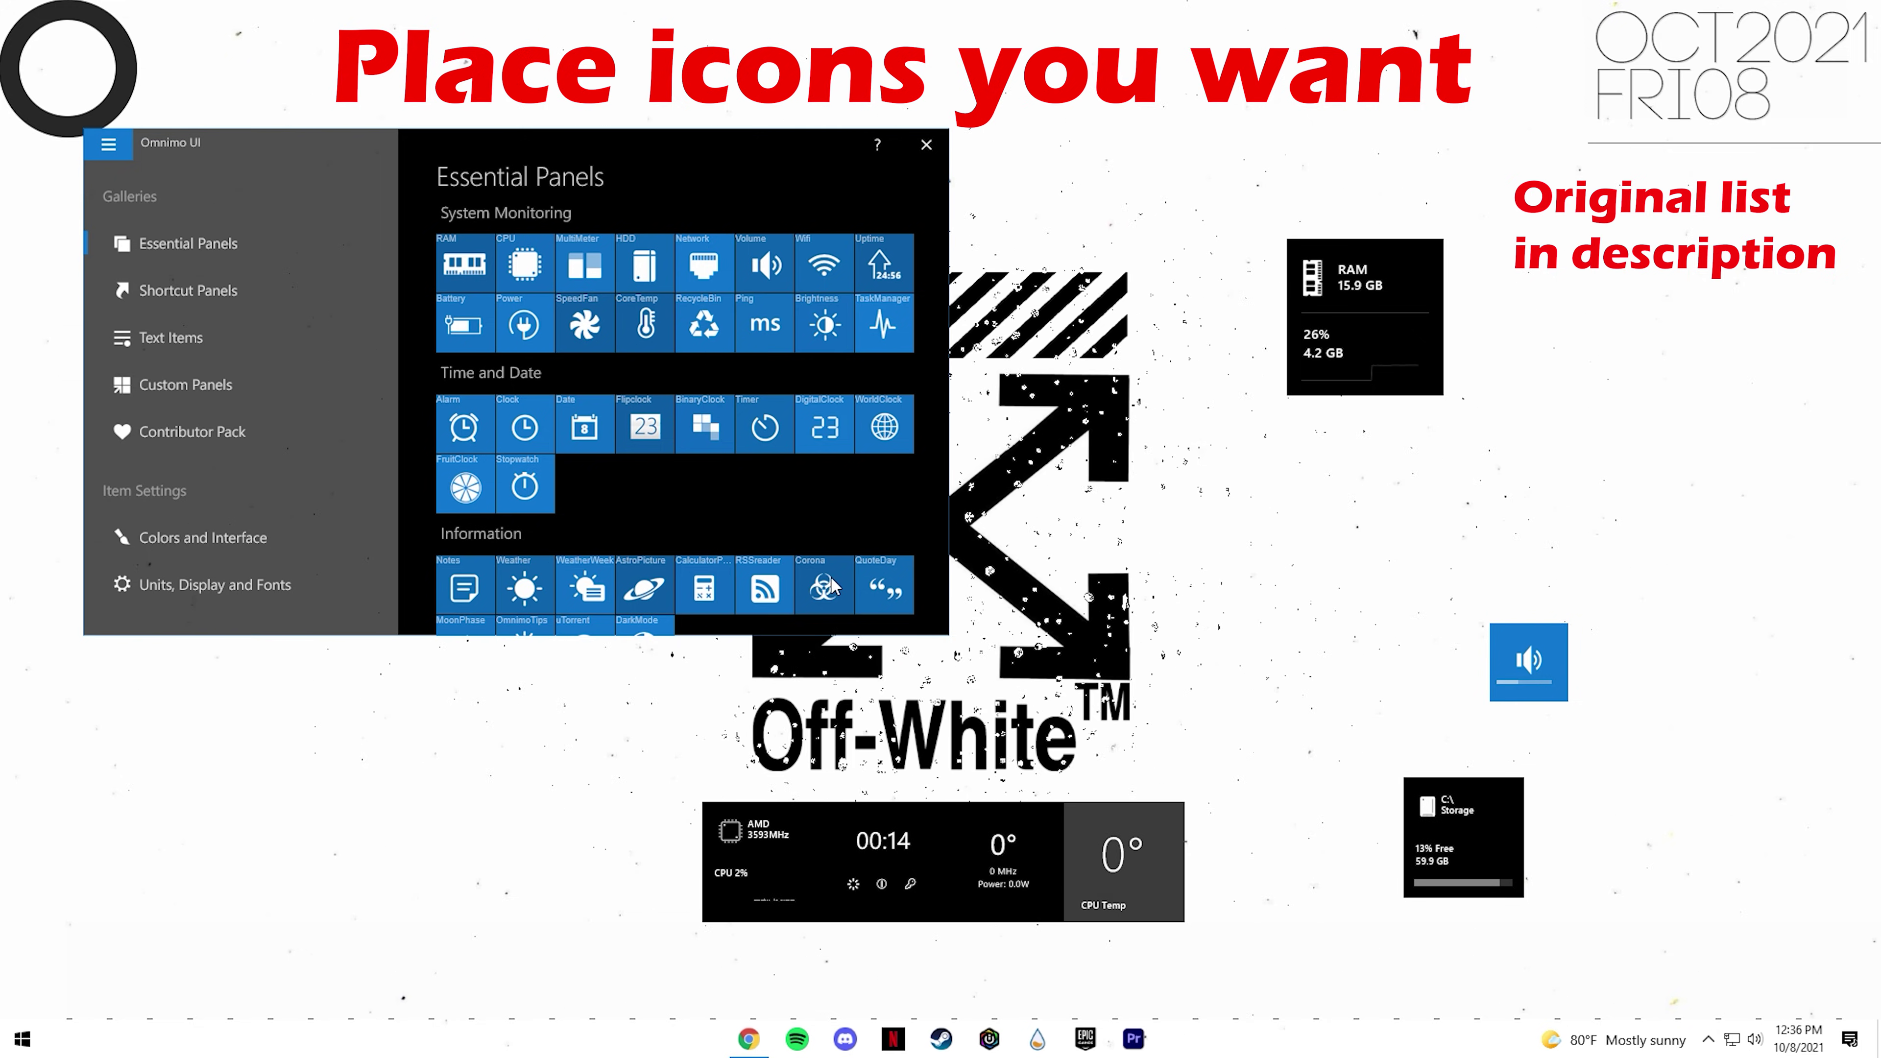
left_click(825, 324)
left_click_drag(673, 924, 670, 856)
Add battery and recycle bin panels at the row's left, C: storage at its right end.
left_click(465, 324)
left_click_drag(403, 932, 403, 867)
left_click(703, 324)
left_click_drag(560, 933, 557, 876)
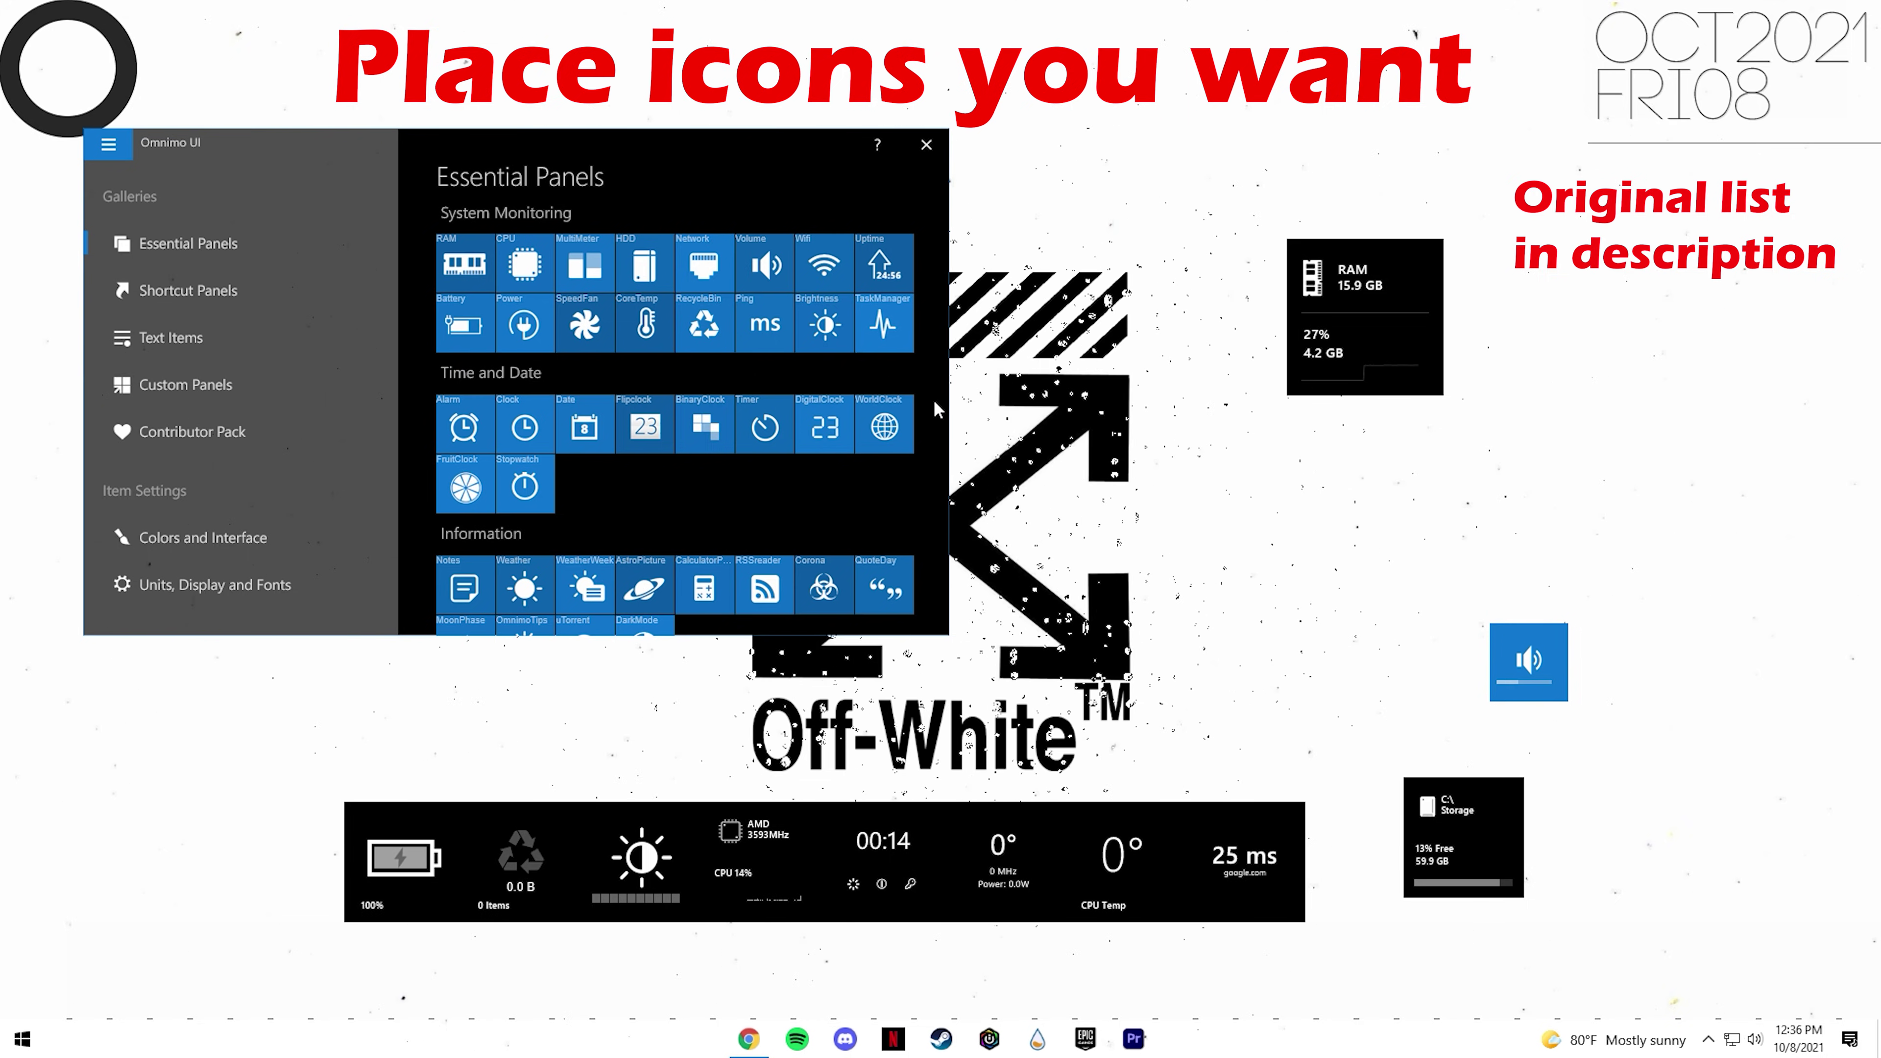
left_click_drag(1511, 875, 1411, 893)
left_click_drag(510, 153, 1310, 196)
Add QuoteDay, Computer and AutoPong panels from the Omnimo gallery.
scroll(1629, 460, "down", 2)
left_click(1680, 489)
left_click_drag(64, 408, 503, 349)
scroll(1540, 481, "down", 3)
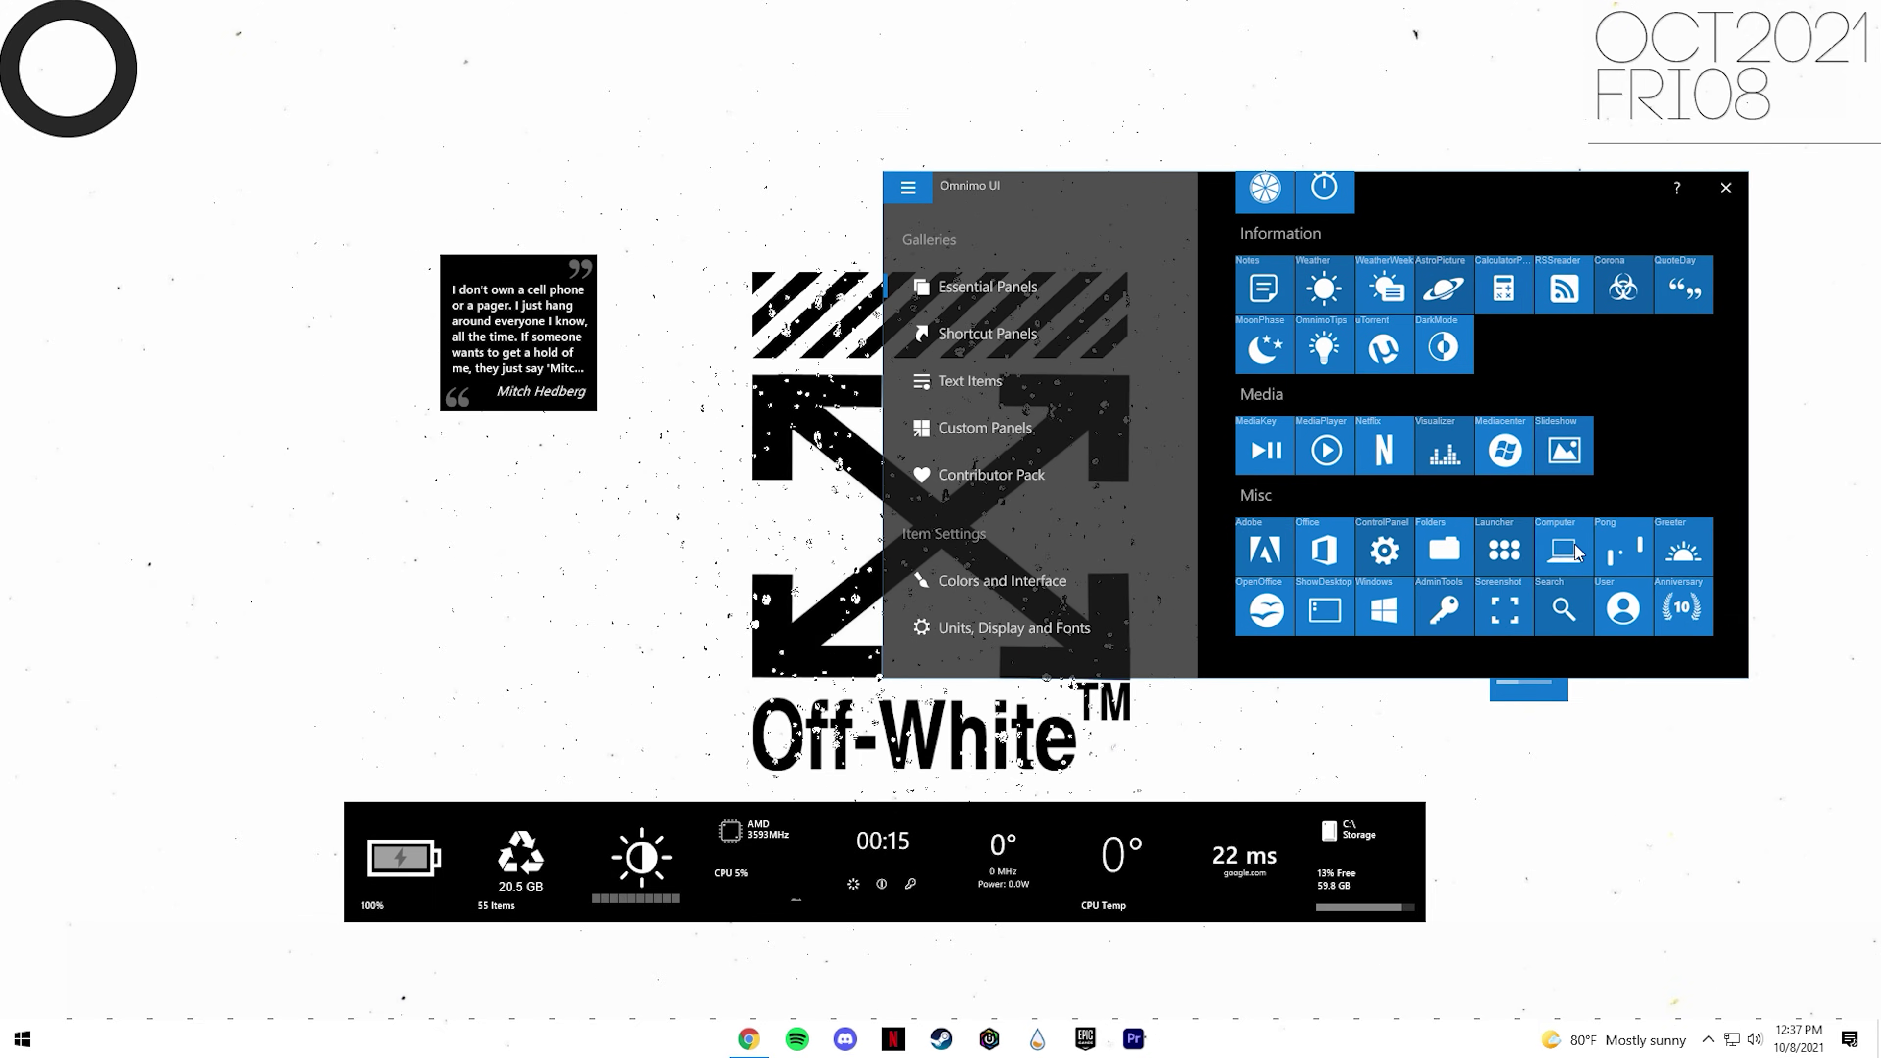
left_click(1581, 551)
left_click(1633, 543)
Arrange the RAM, volume, Start, Computer and AutoPong tiles to the right of the logo.
left_click_drag(1405, 194, 902, 497)
left_click_drag(1362, 319, 1275, 347)
left_click_drag(1537, 659, 1254, 662)
left_click_drag(1607, 663, 1325, 668)
left_click_drag(901, 497, 782, 528)
left_click_drag(1243, 344, 1224, 344)
left_click_drag(1275, 671, 1331, 680)
left_click_drag(1530, 743, 1233, 747)
left_click_drag(1613, 749, 1314, 753)
left_click_drag(782, 527, 730, 440)
Add a media panel below RAM and snap volume, Start, Computer and AutoPong into a grid.
left_click(483, 632)
left_click_drag(1566, 550, 1257, 532)
left_click_drag(1235, 668, 1226, 669)
left_click_drag(1314, 670, 1430, 671)
left_click_drag(1309, 744, 1415, 762)
left_click_drag(1232, 744, 1231, 762)
left_click_drag(1406, 672, 1282, 675)
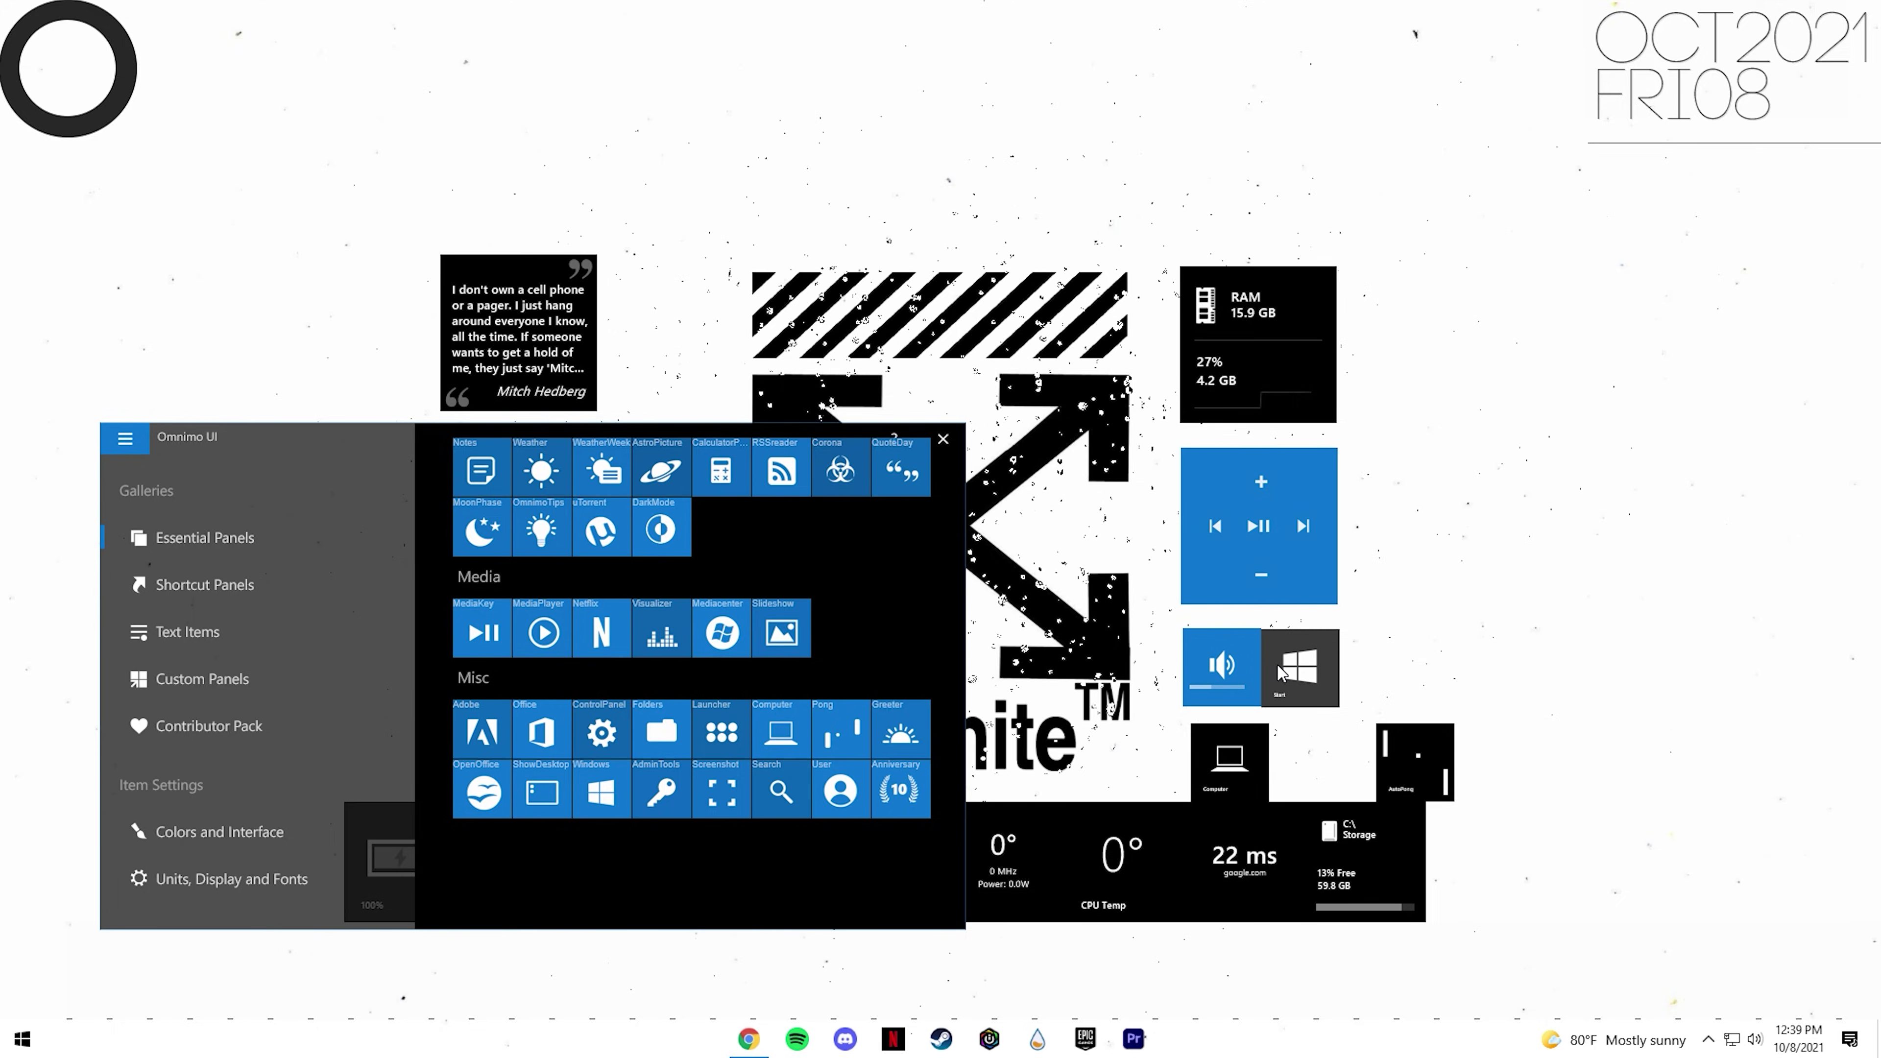
left_click_drag(1236, 757, 1227, 740)
left_click_drag(1402, 766, 1287, 749)
right_click(1196, 686)
left_click(1268, 743)
left_click_drag(662, 502, 1160, 452)
Add a Weather panel and begin cycling through its alternative layouts.
scroll(1159, 452, "up", 2)
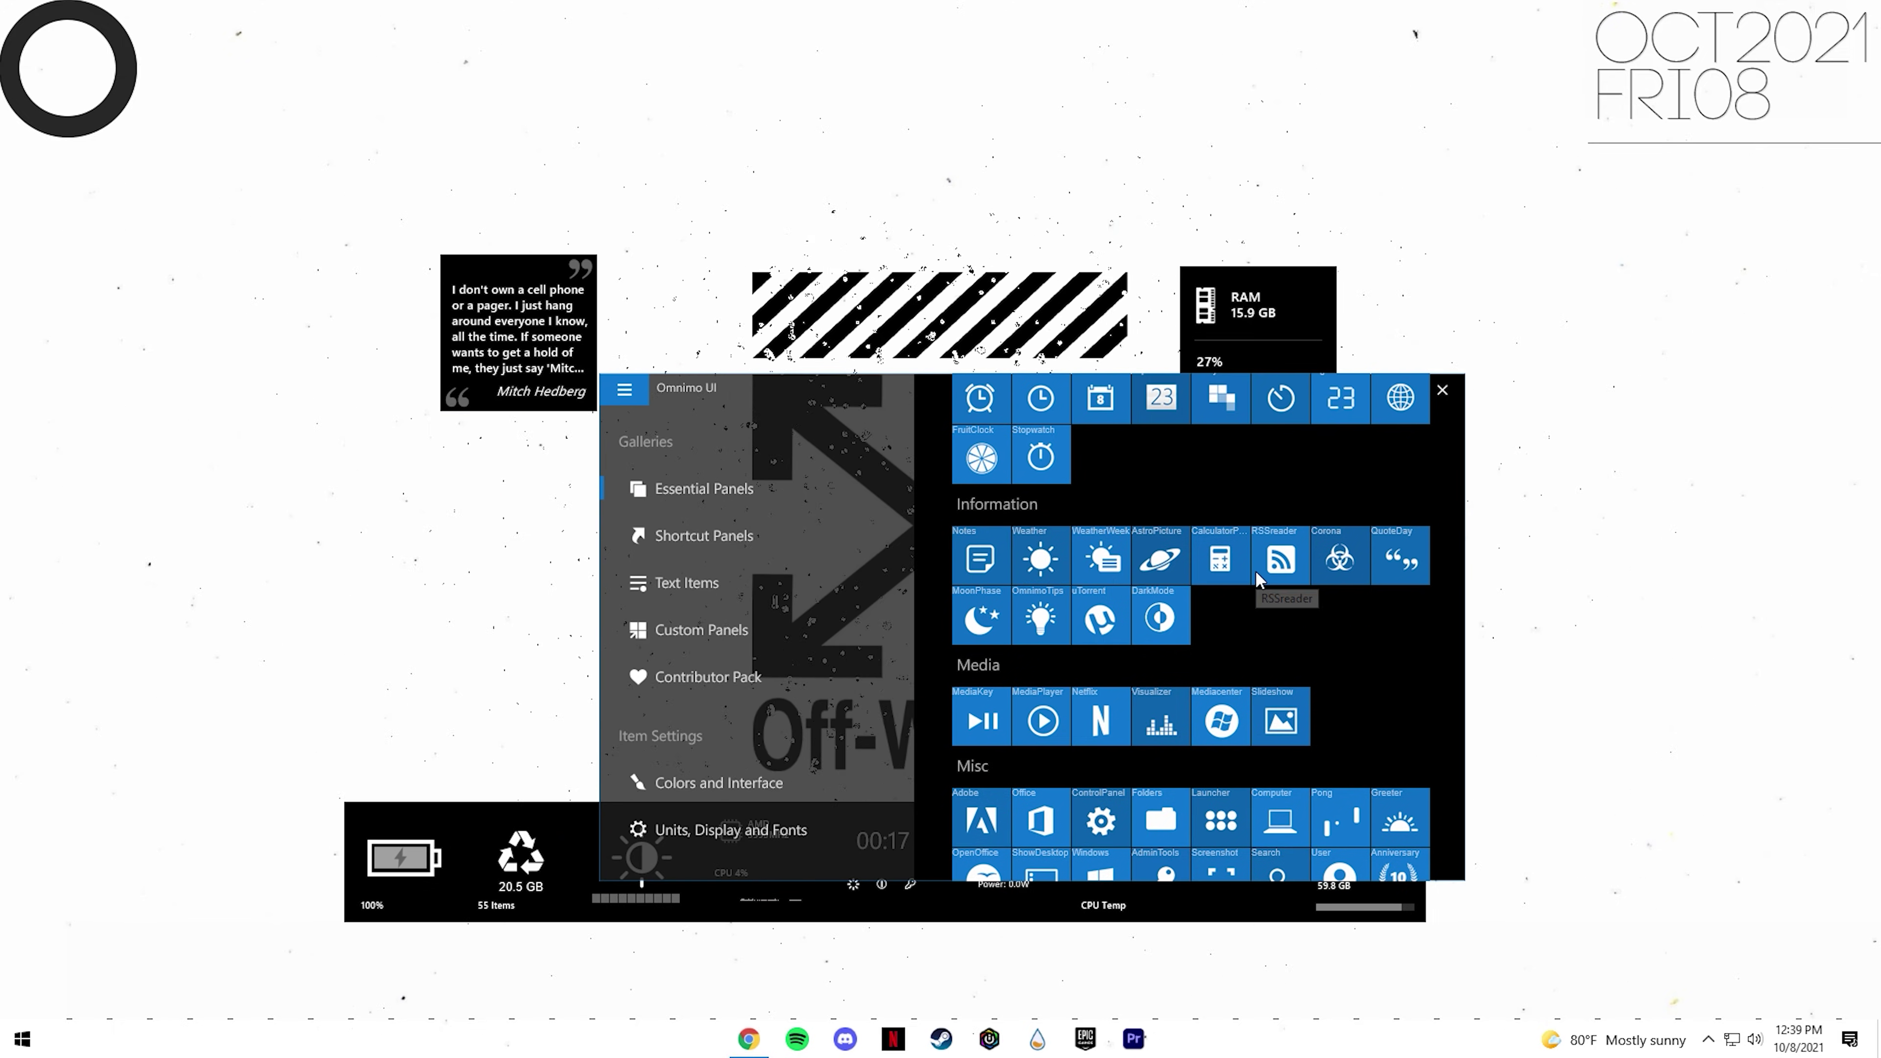
scroll(1346, 666, "up", 1)
scroll(1343, 662, "up", 1)
left_click(1040, 695)
right_click(95, 568)
left_click(152, 624)
right_click(49, 516)
left_click(112, 572)
right_click(84, 538)
left_click(129, 595)
right_click(39, 549)
left_click(88, 604)
Settle the Weather panel on the light-blue square layout and move it beside the gallery.
right_click(70, 560)
left_click(133, 616)
right_click(113, 538)
left_click(237, 598)
right_click(143, 562)
left_click(243, 618)
right_click(133, 534)
left_click(189, 595)
right_click(71, 533)
left_click(139, 595)
right_click(51, 543)
left_click(113, 599)
left_click_drag(83, 555, 524, 554)
Add a WorldClock panel and stack quote, weather and clock panels left of the logo.
scroll(1096, 793, "up", 3)
left_click(1398, 738)
left_click_drag(1090, 448, 1507, 456)
left_click_drag(562, 707, 479, 735)
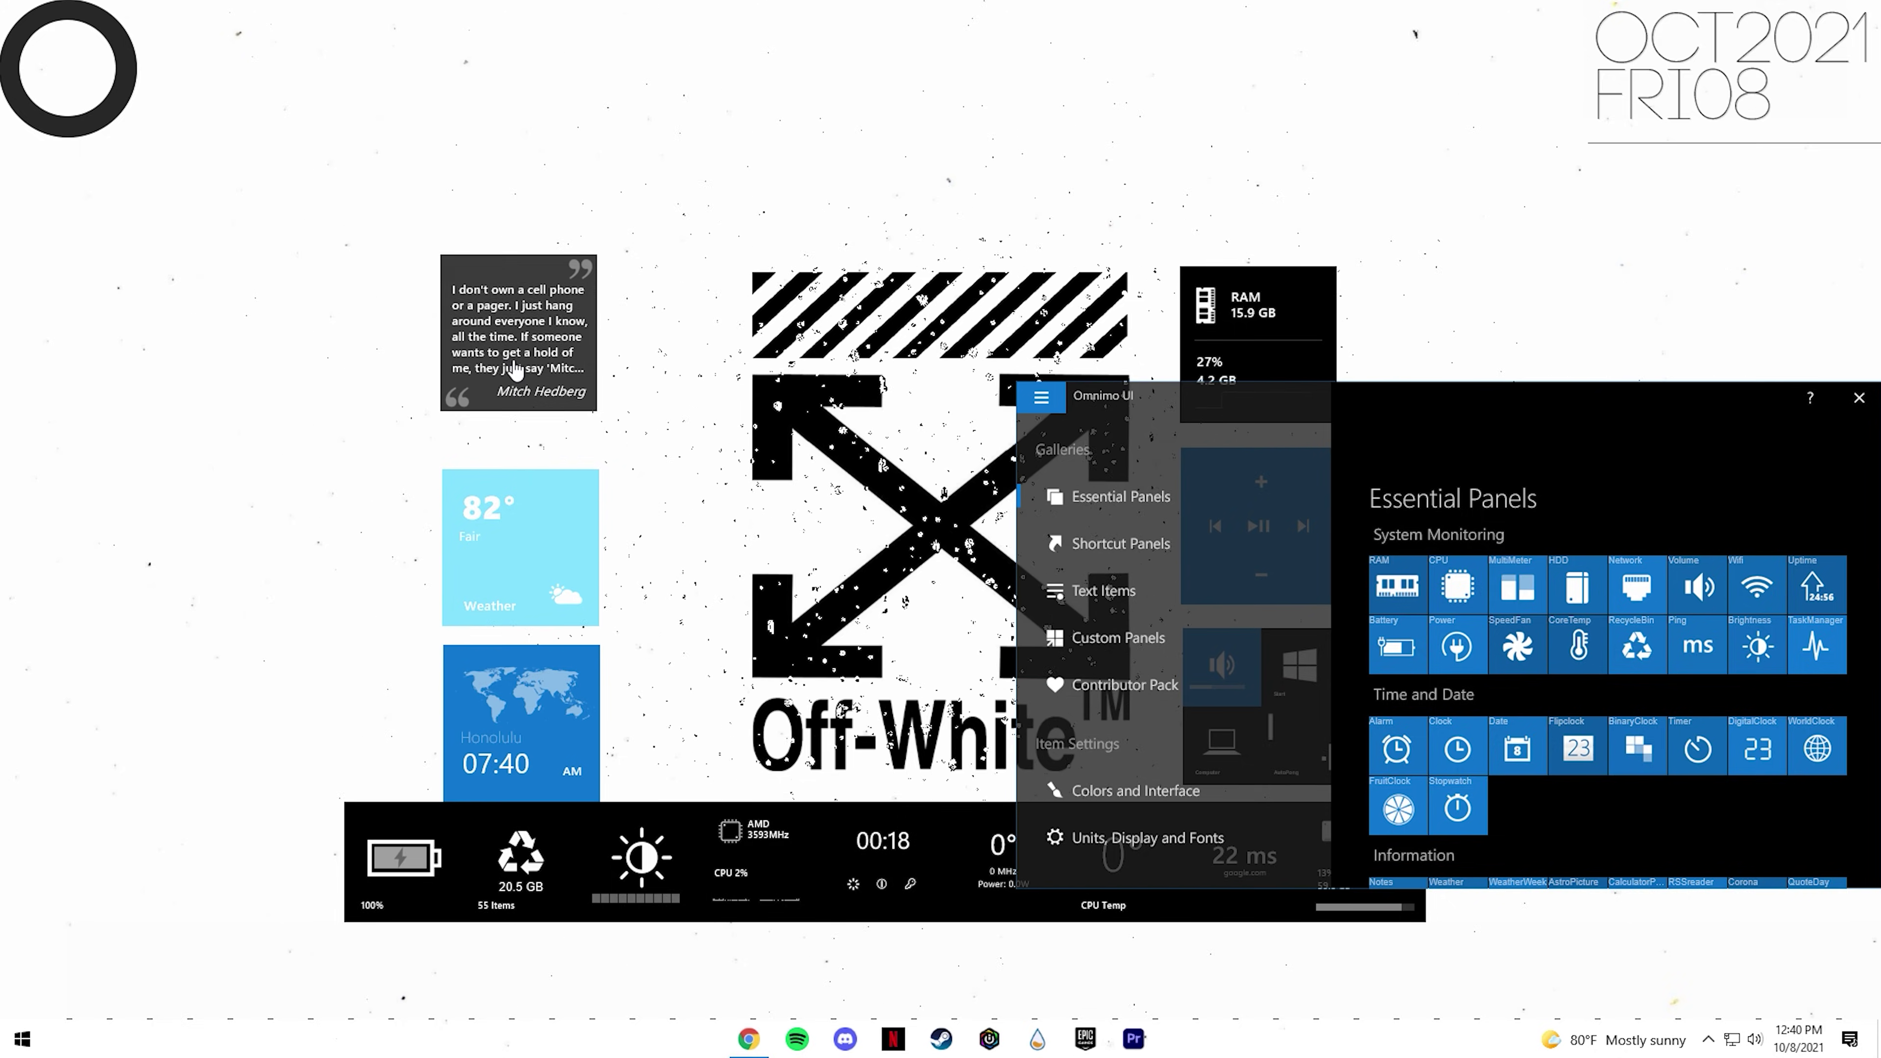
left_click_drag(519, 341, 645, 355)
left_click_drag(532, 559, 655, 532)
left_click_drag(524, 776, 647, 754)
Add a Network panel at the right end of the row.
left_click_drag(1503, 387, 1441, 189)
left_click(1571, 382)
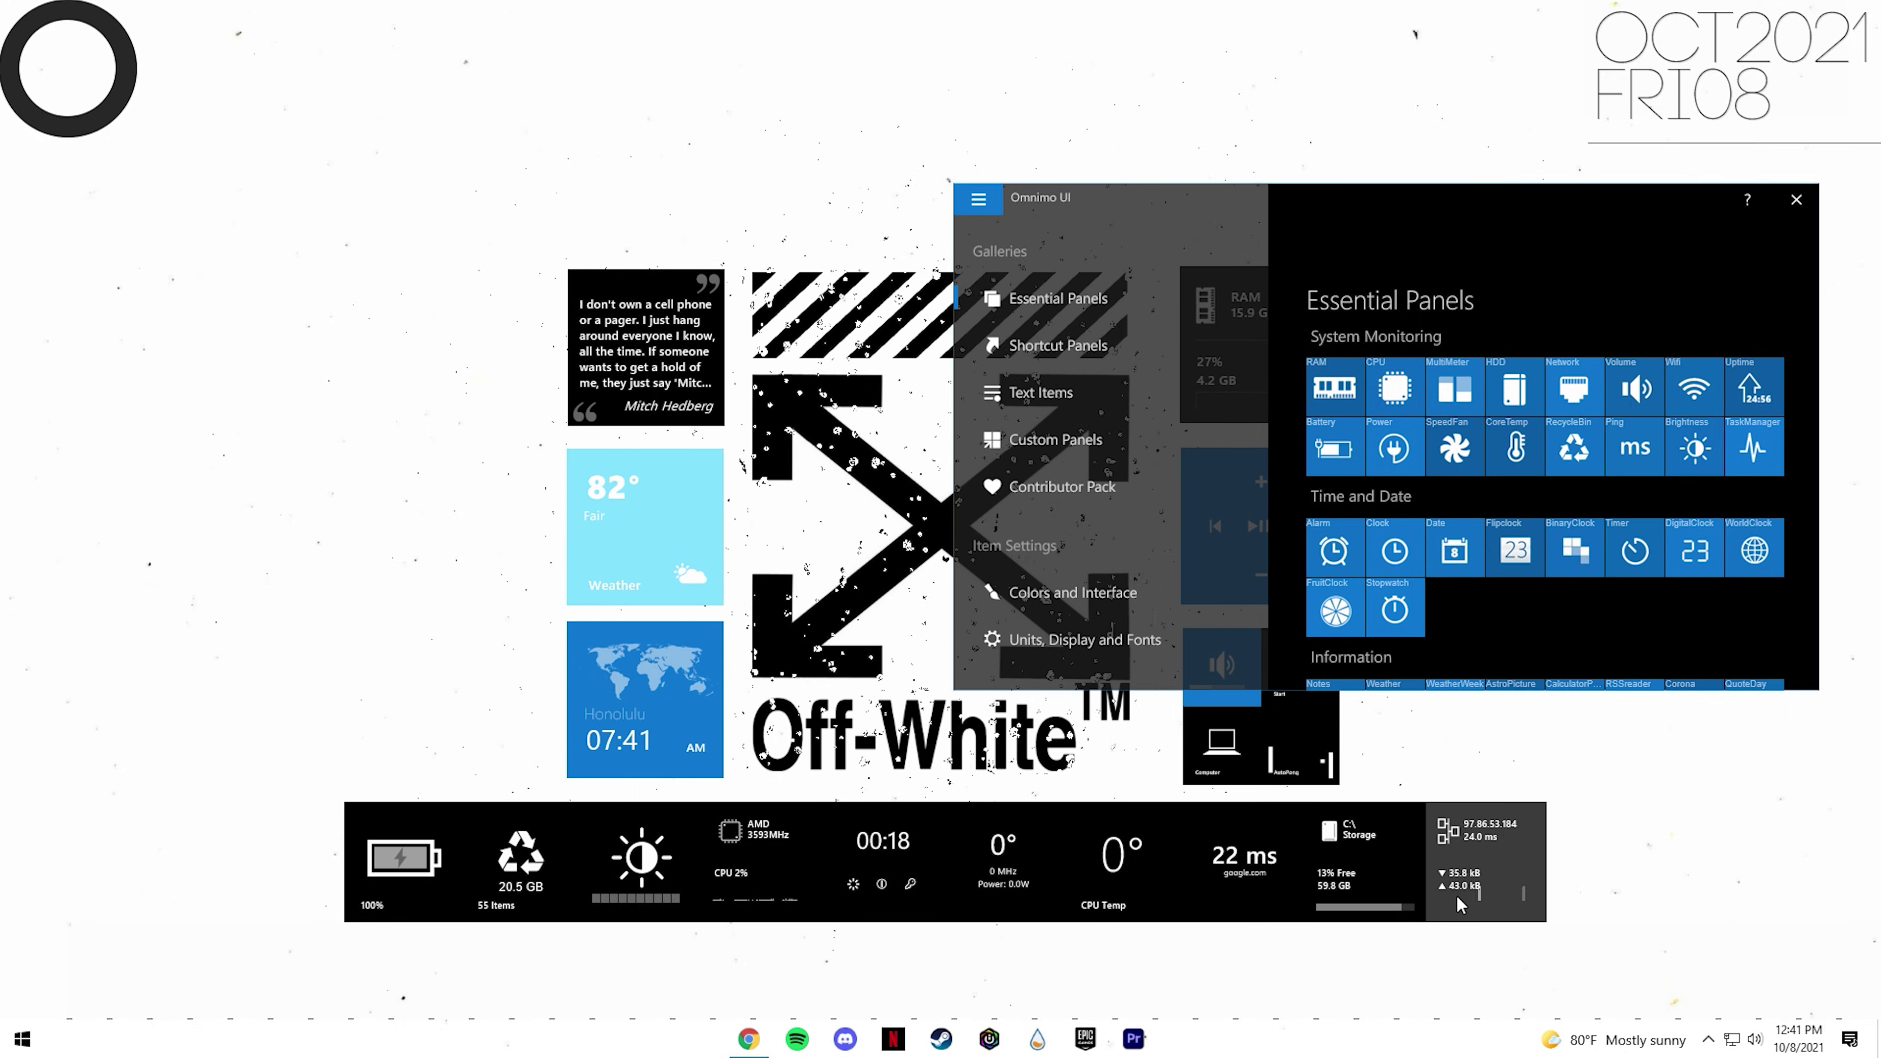
scroll(1440, 685, "down", 5)
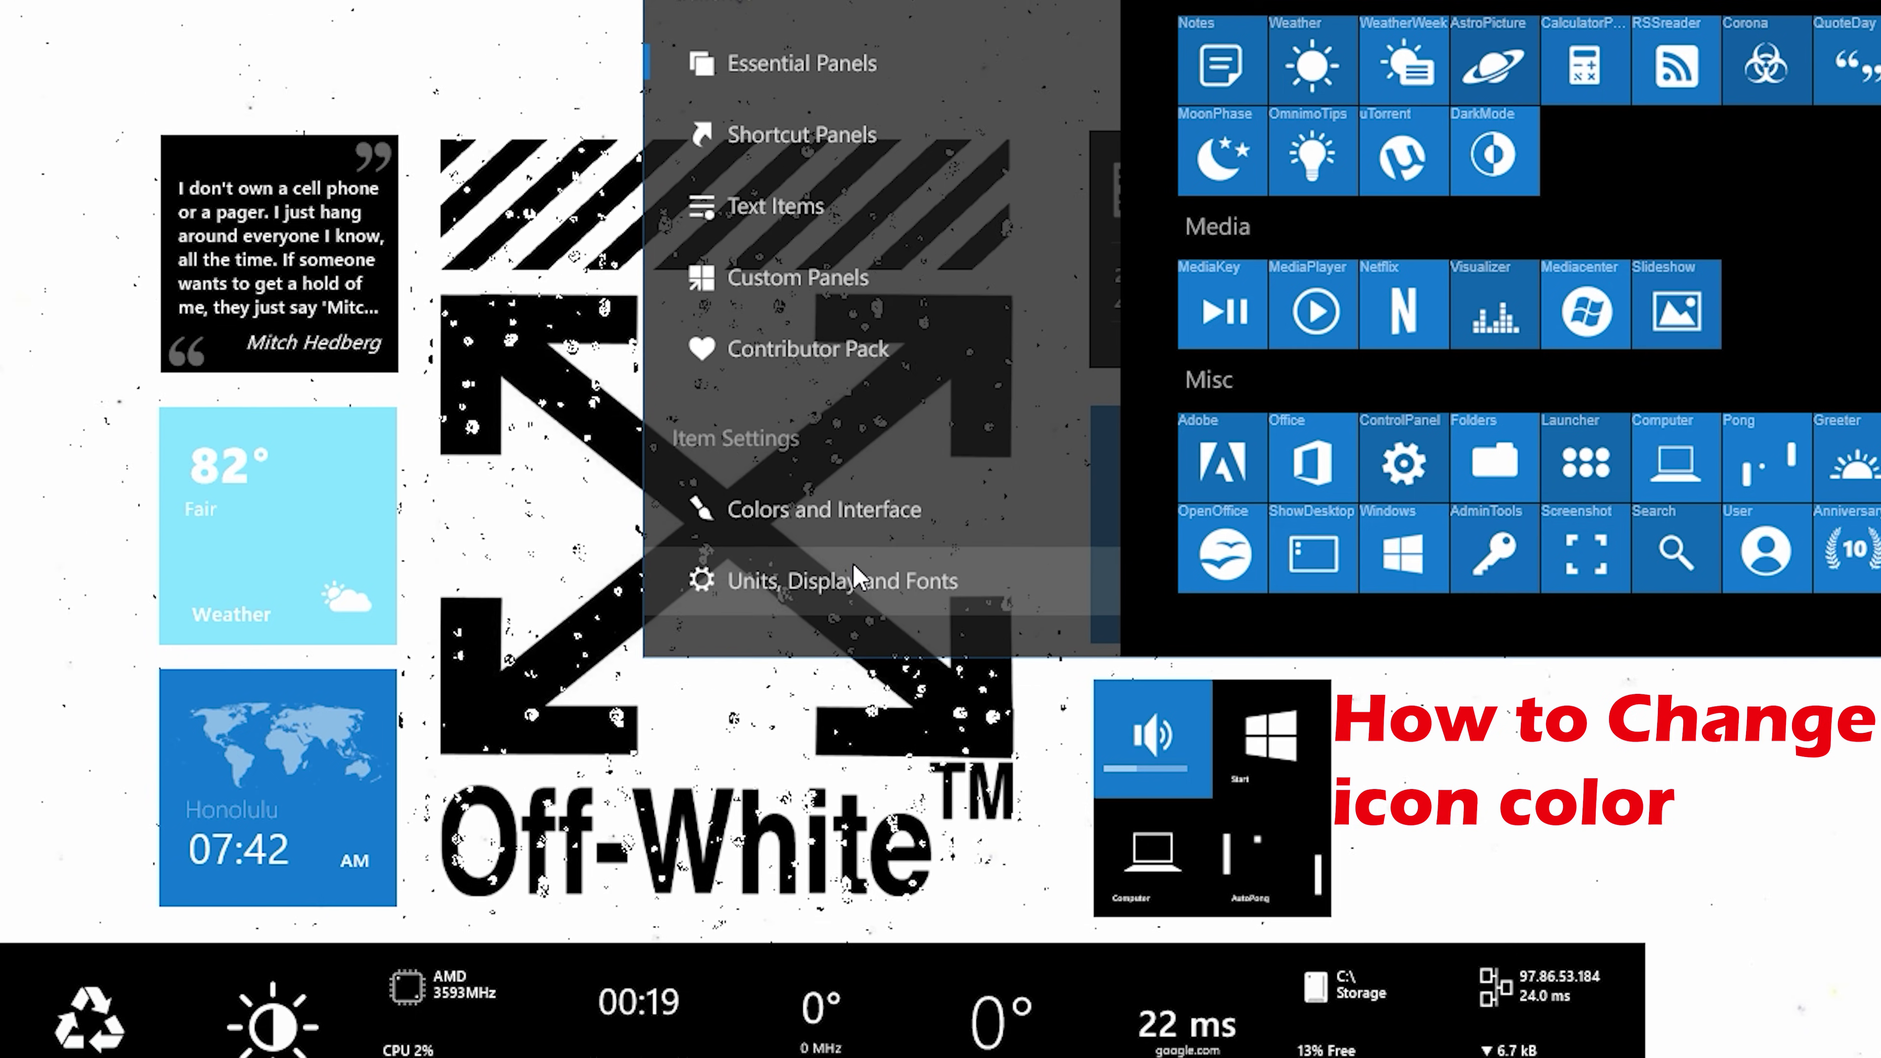
Set every Omnimo panel to black with a custom colour of HEX 000000.
left_click(952, 524)
left_click(1863, 211)
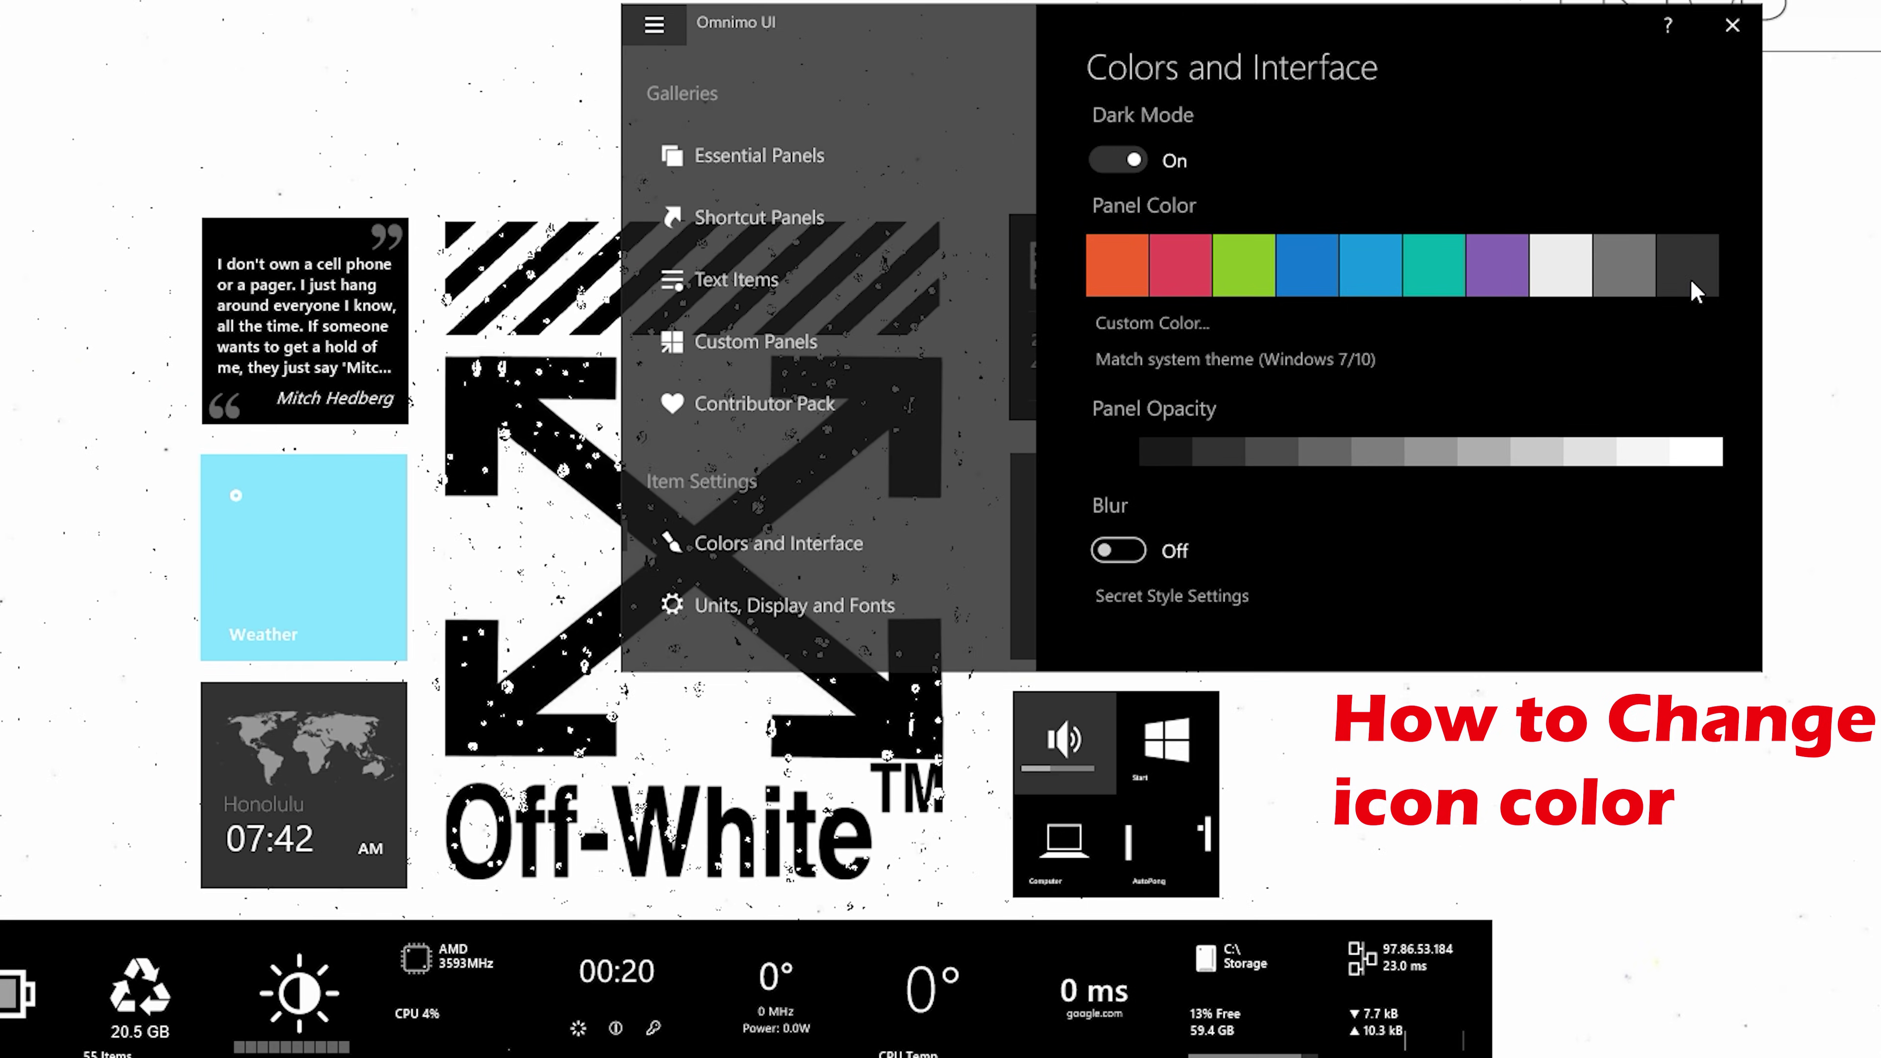
left_click(1131, 328)
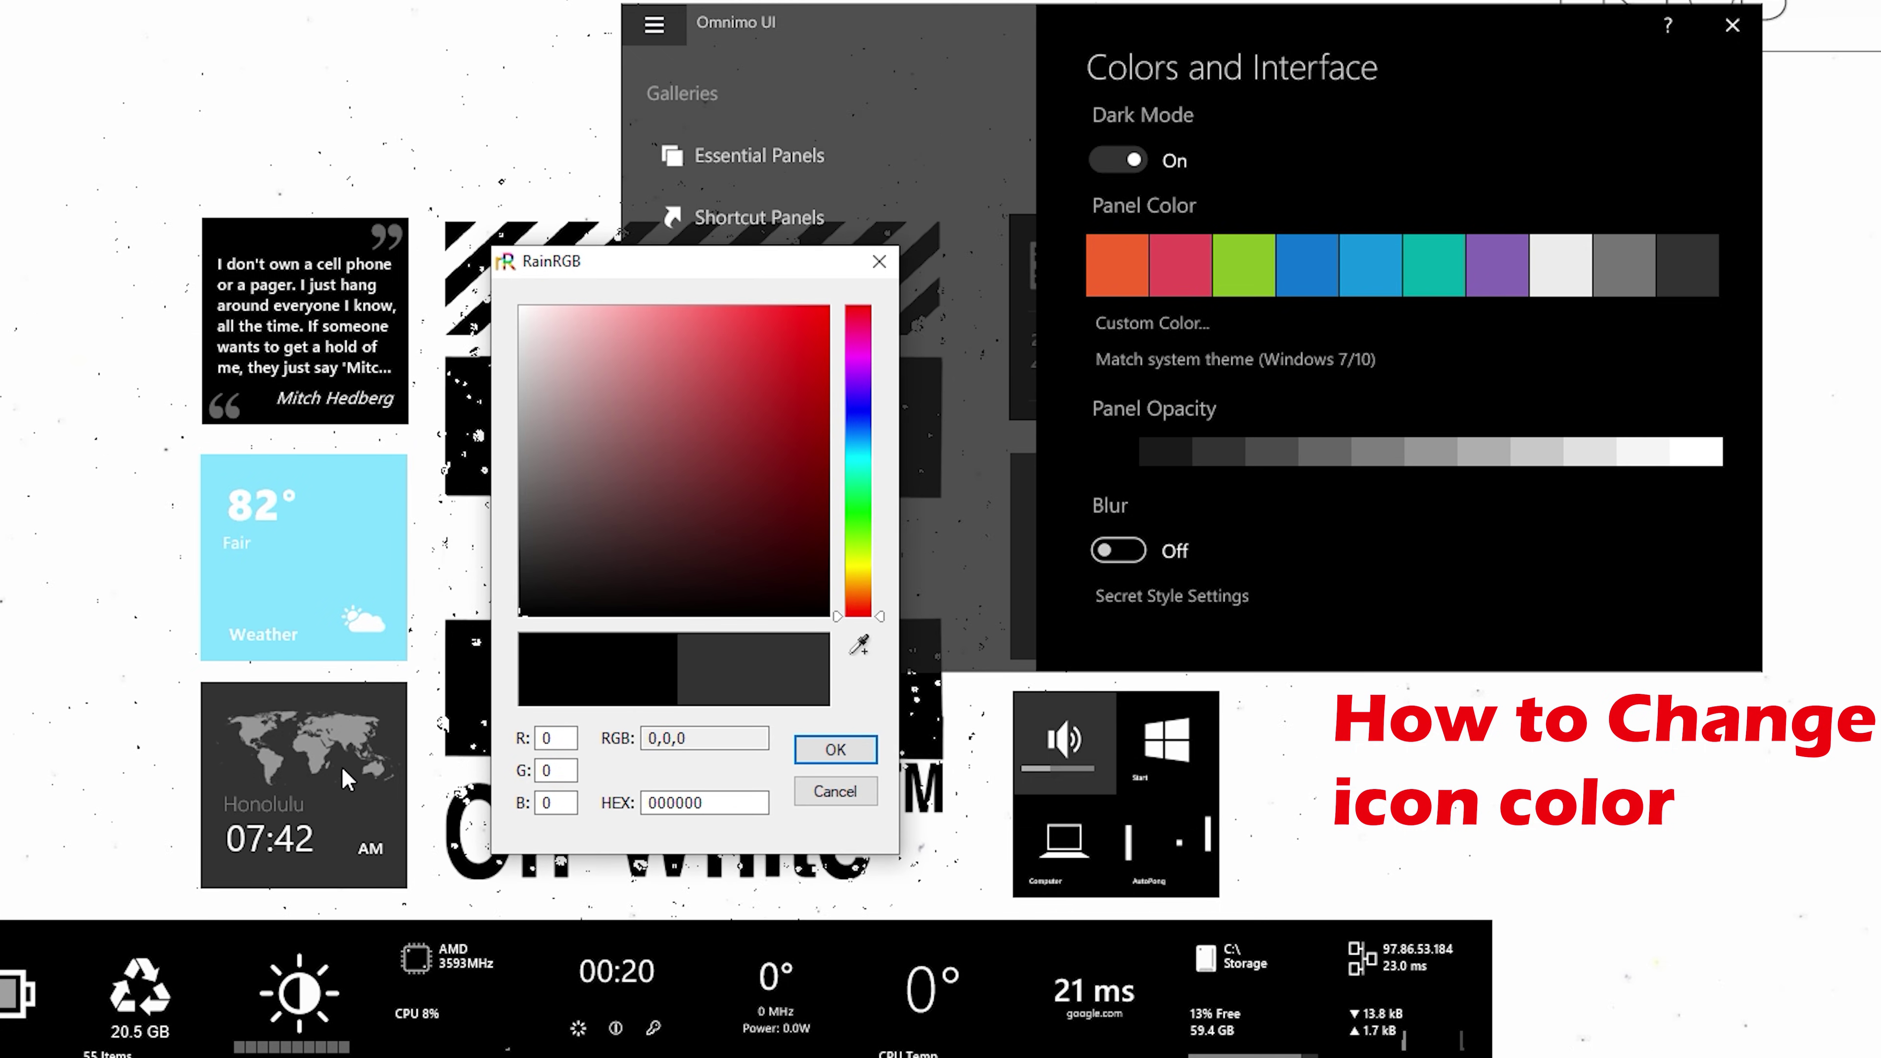
left_click(835, 749)
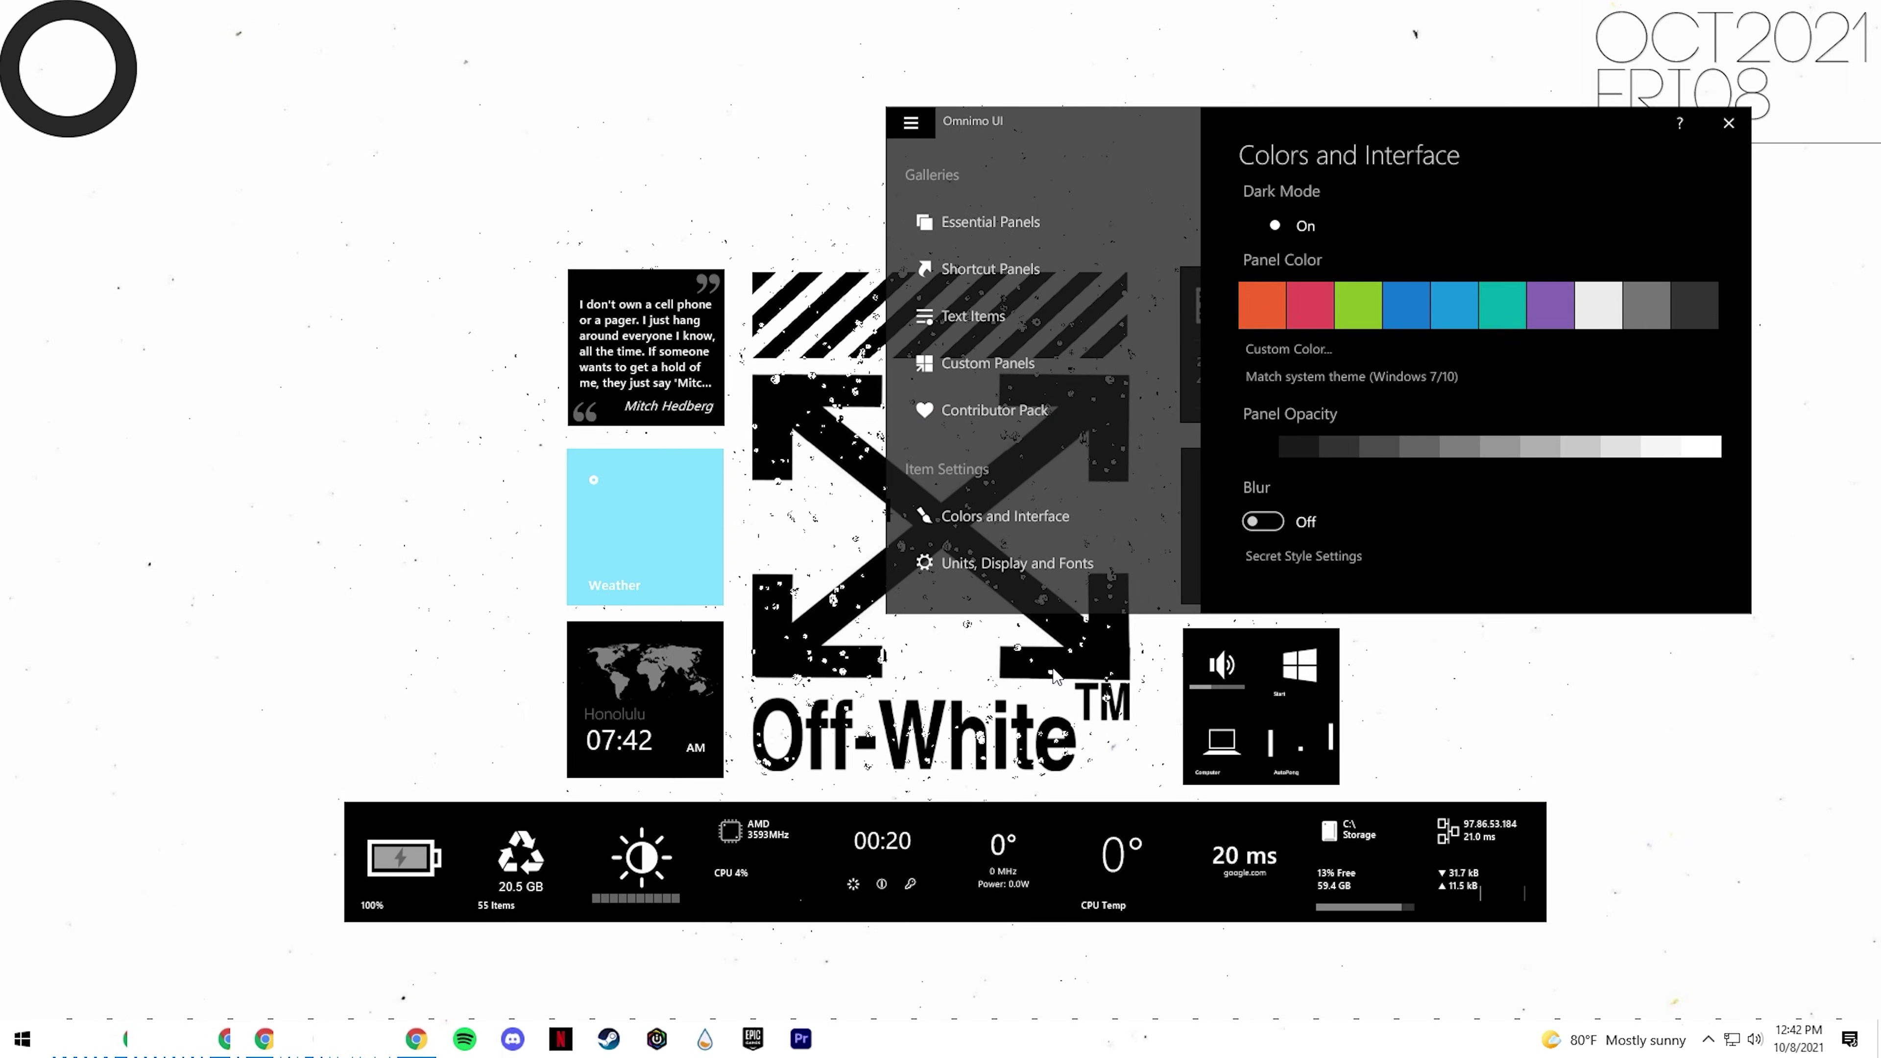
right_click(698, 706)
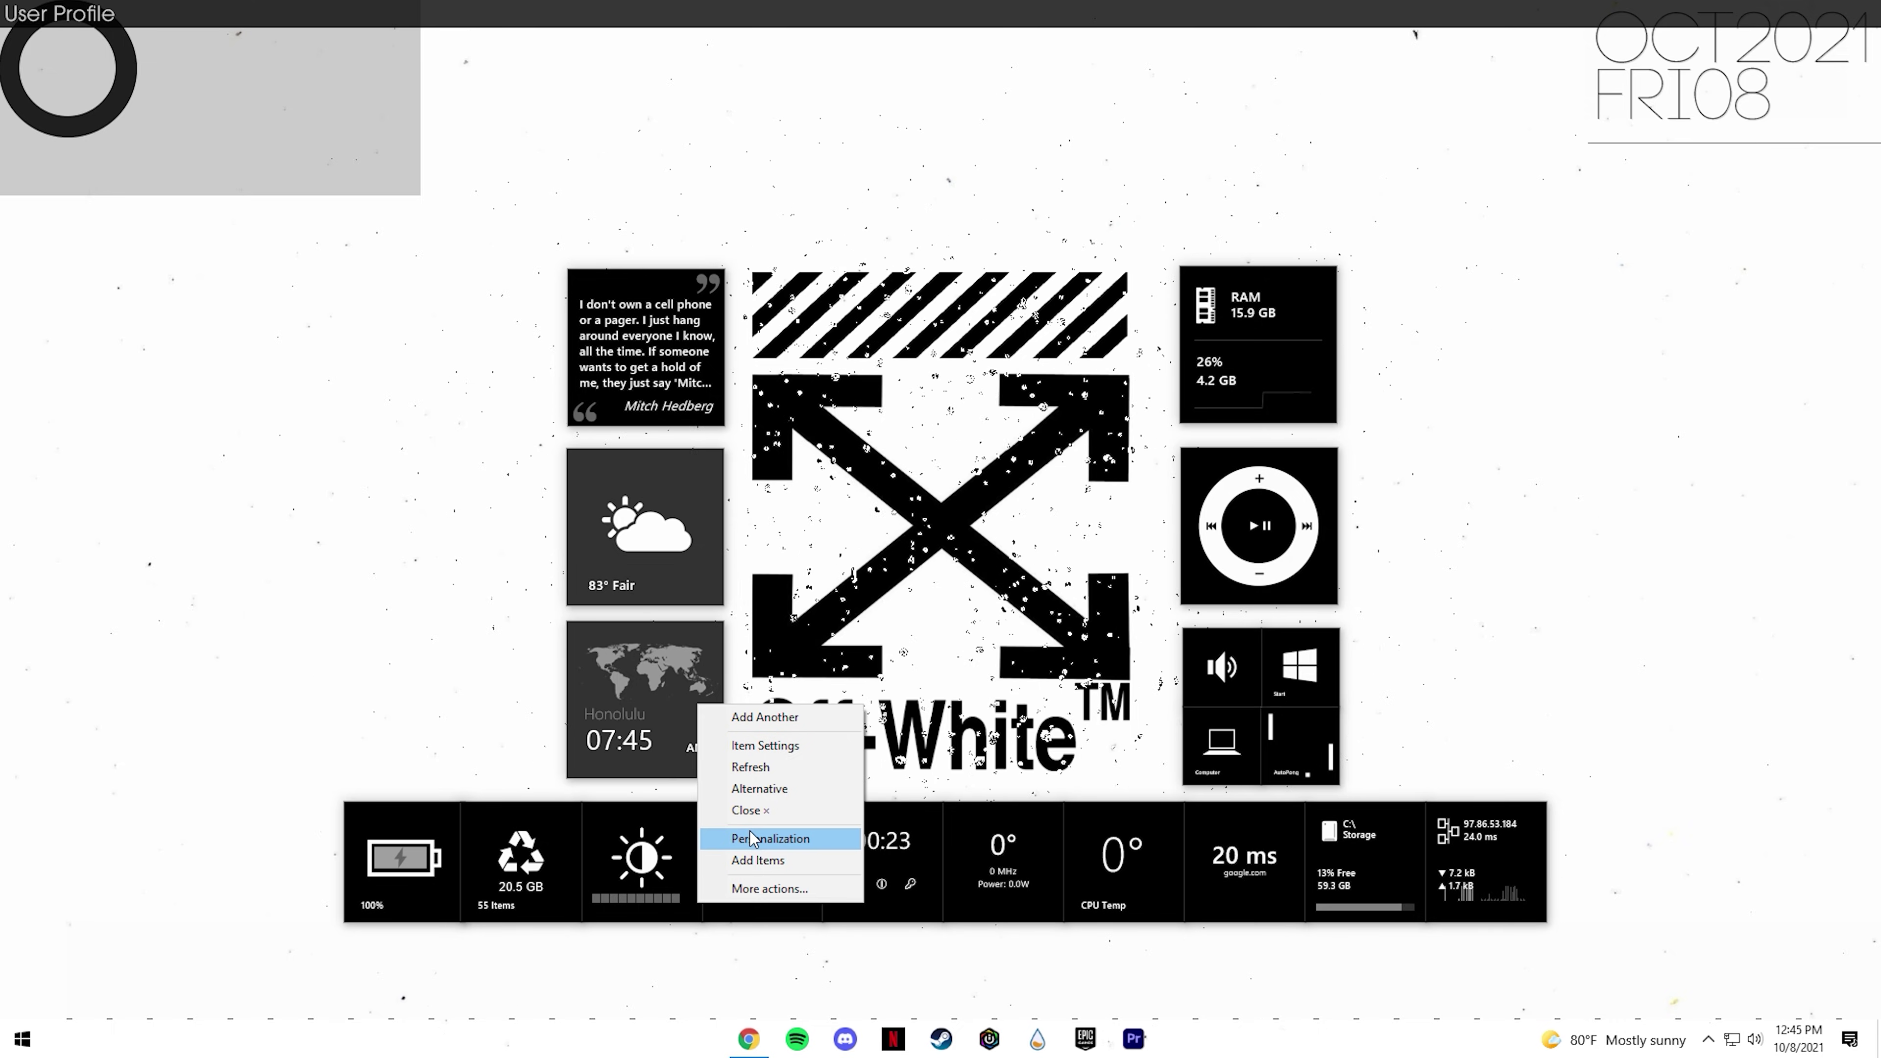
Try Match system theme, then reapply custom black 000000 as the panel colour.
left_click(752, 838)
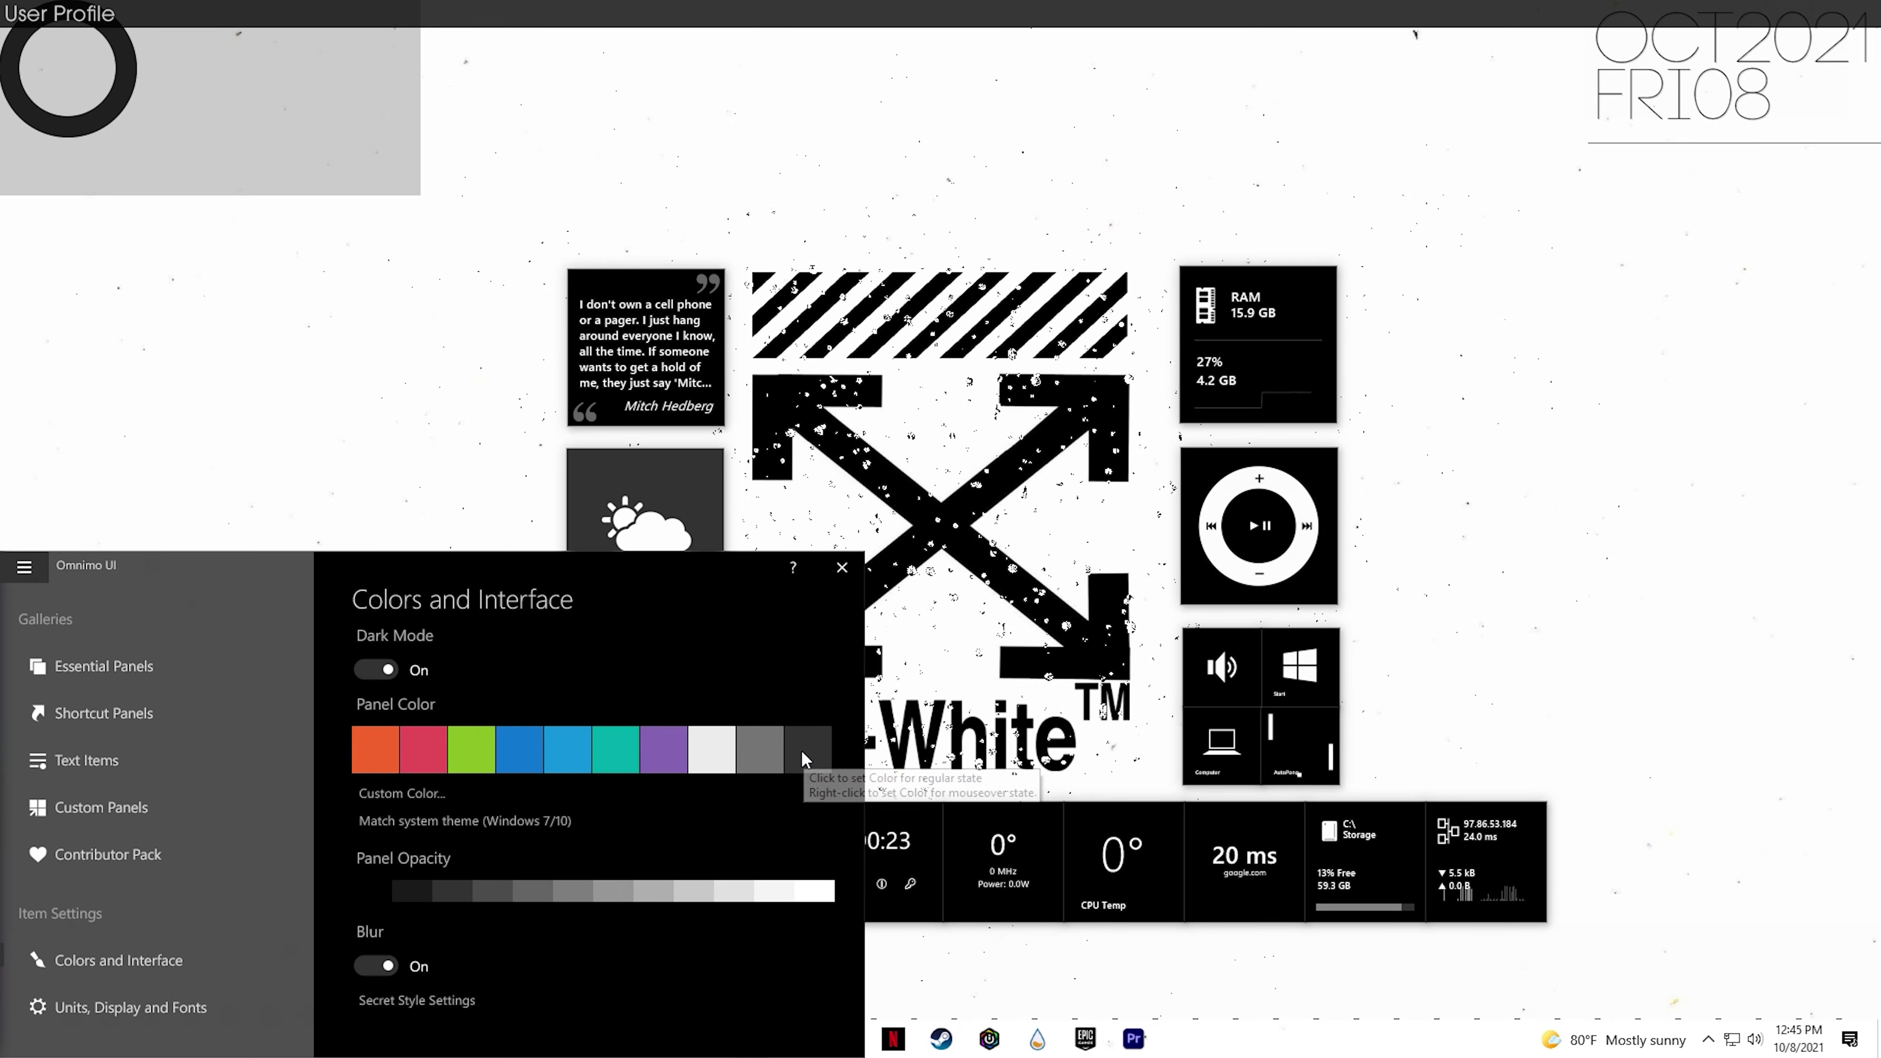
left_click(427, 822)
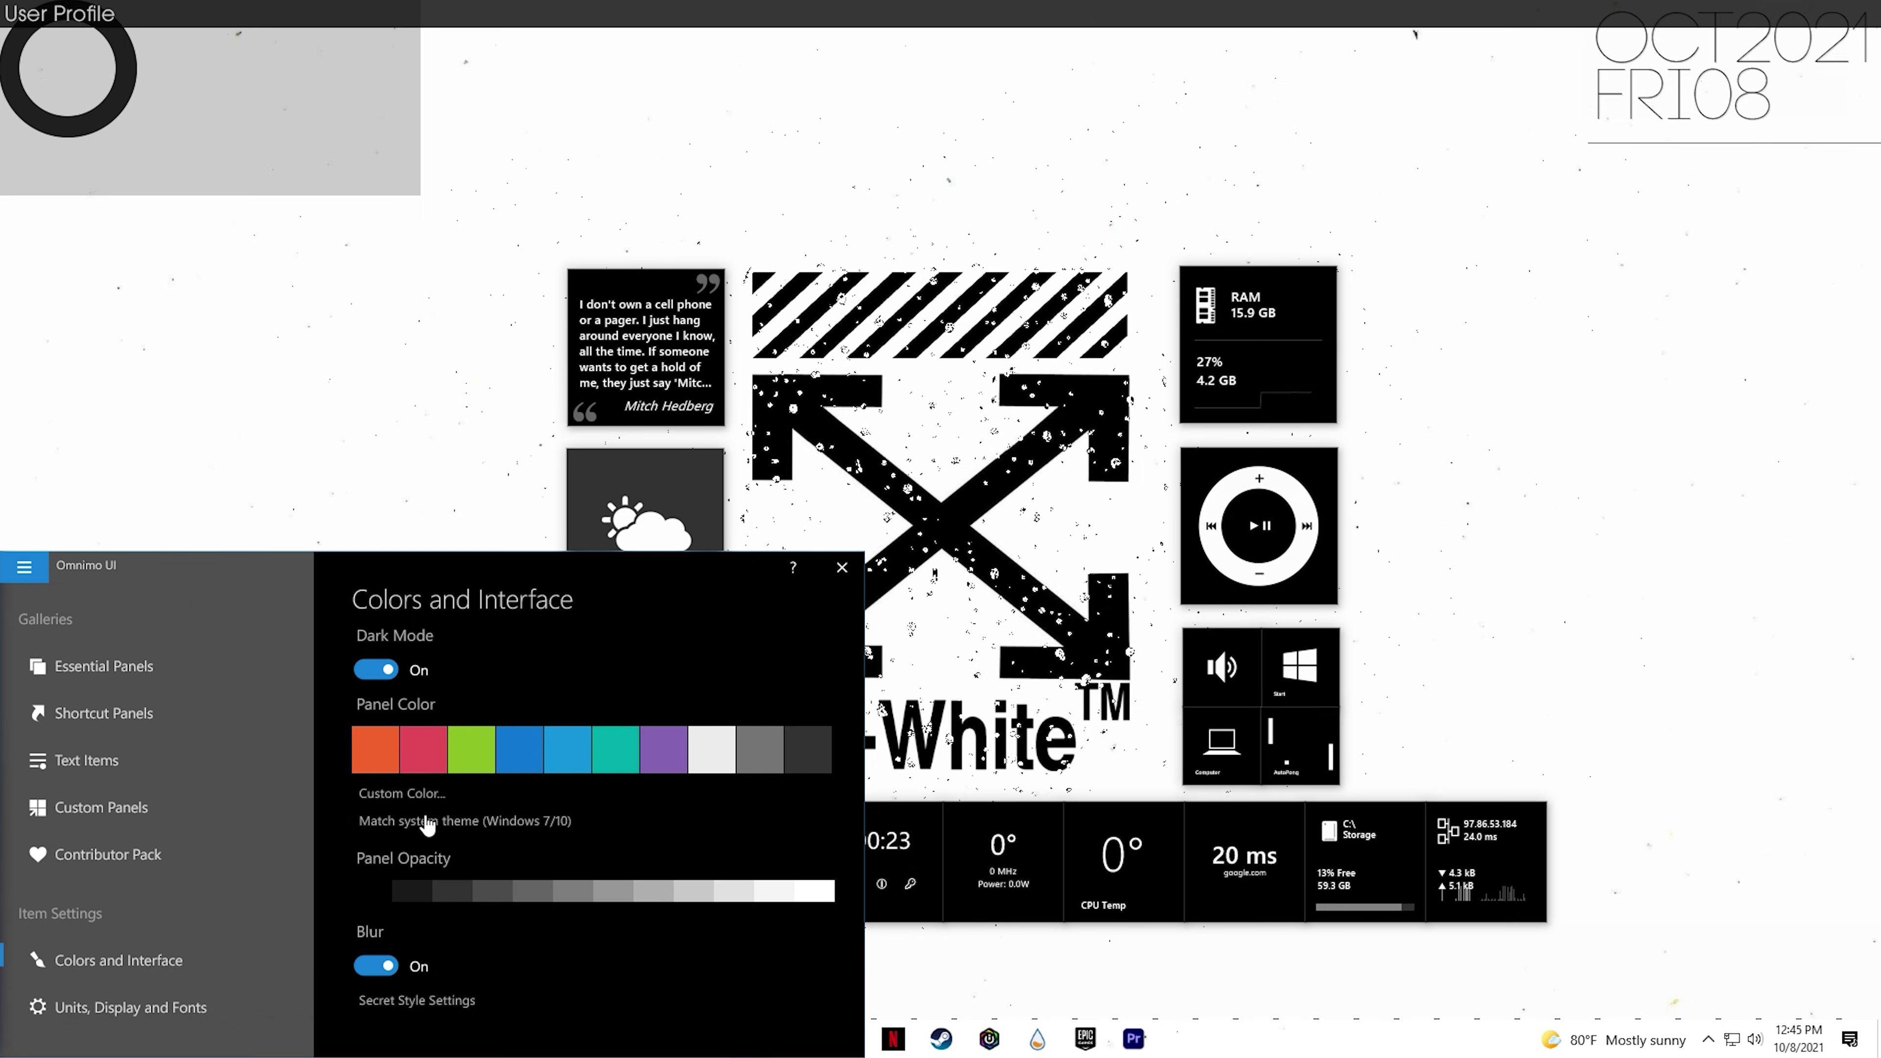
left_click(398, 794)
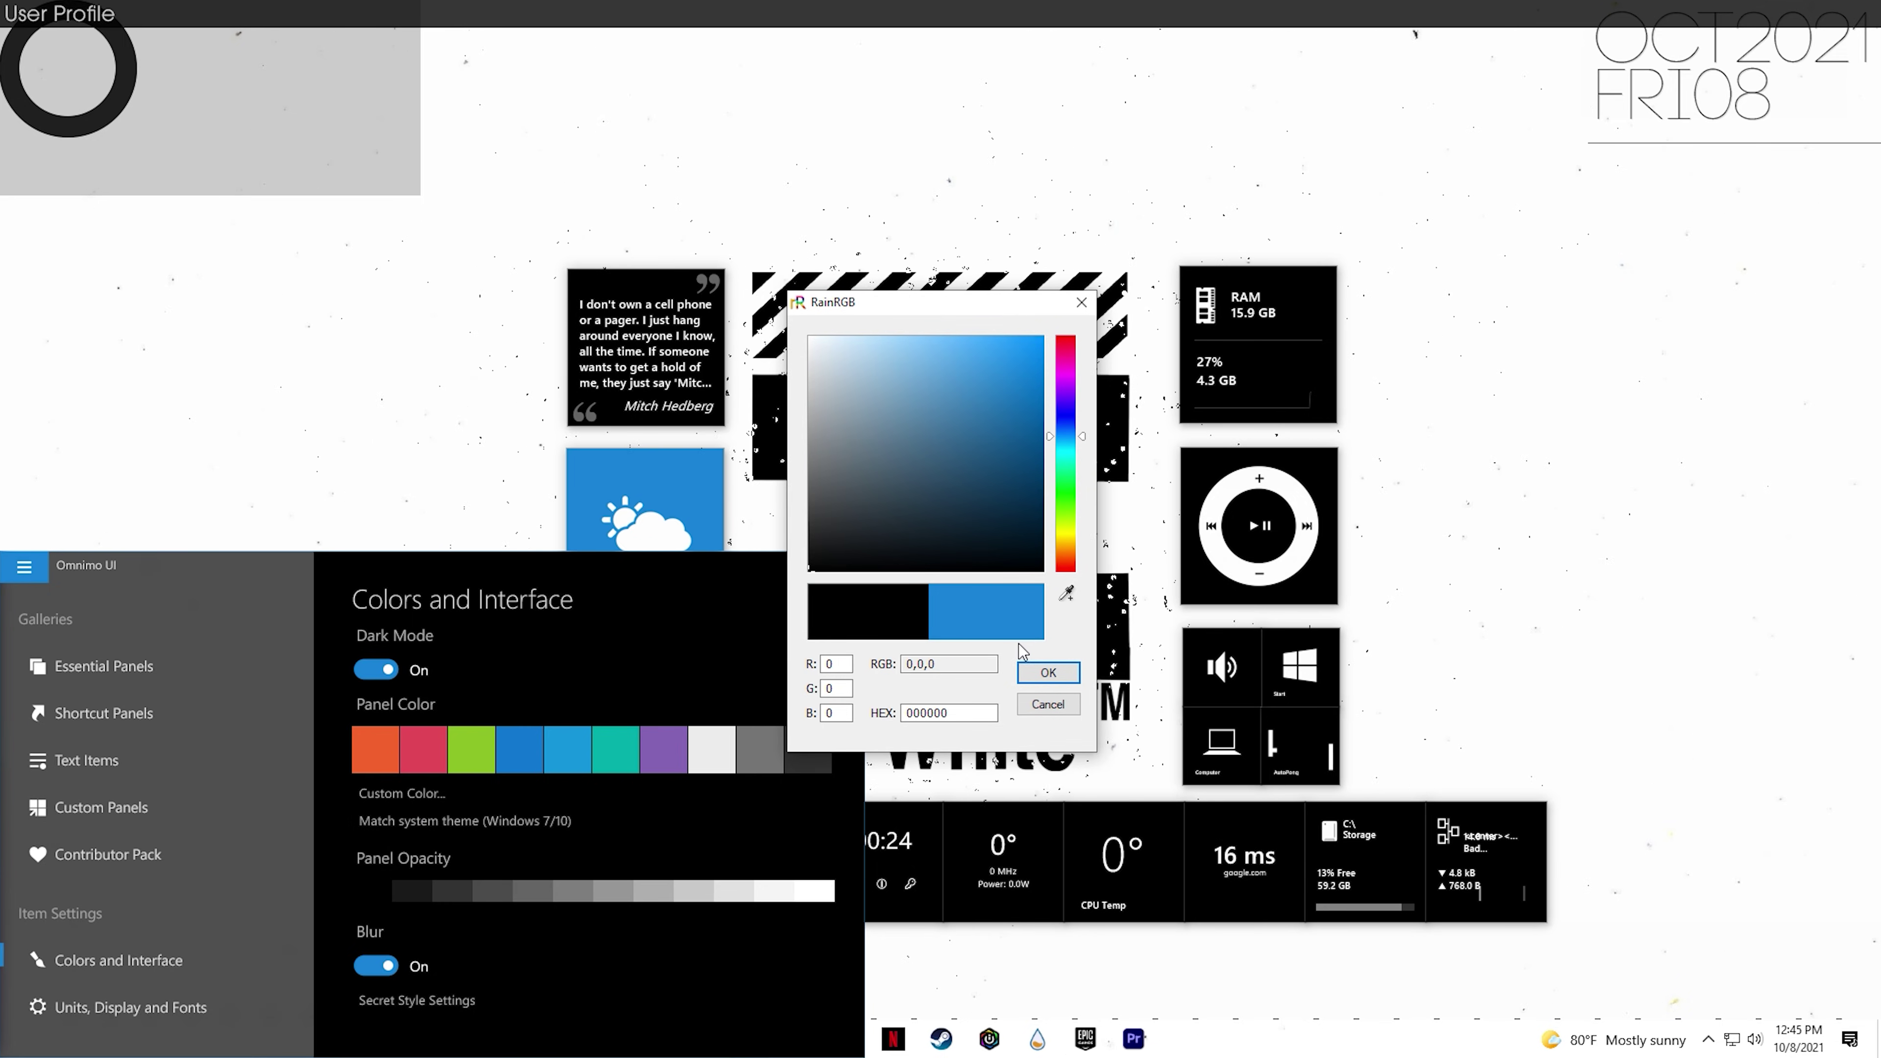
left_click(1031, 674)
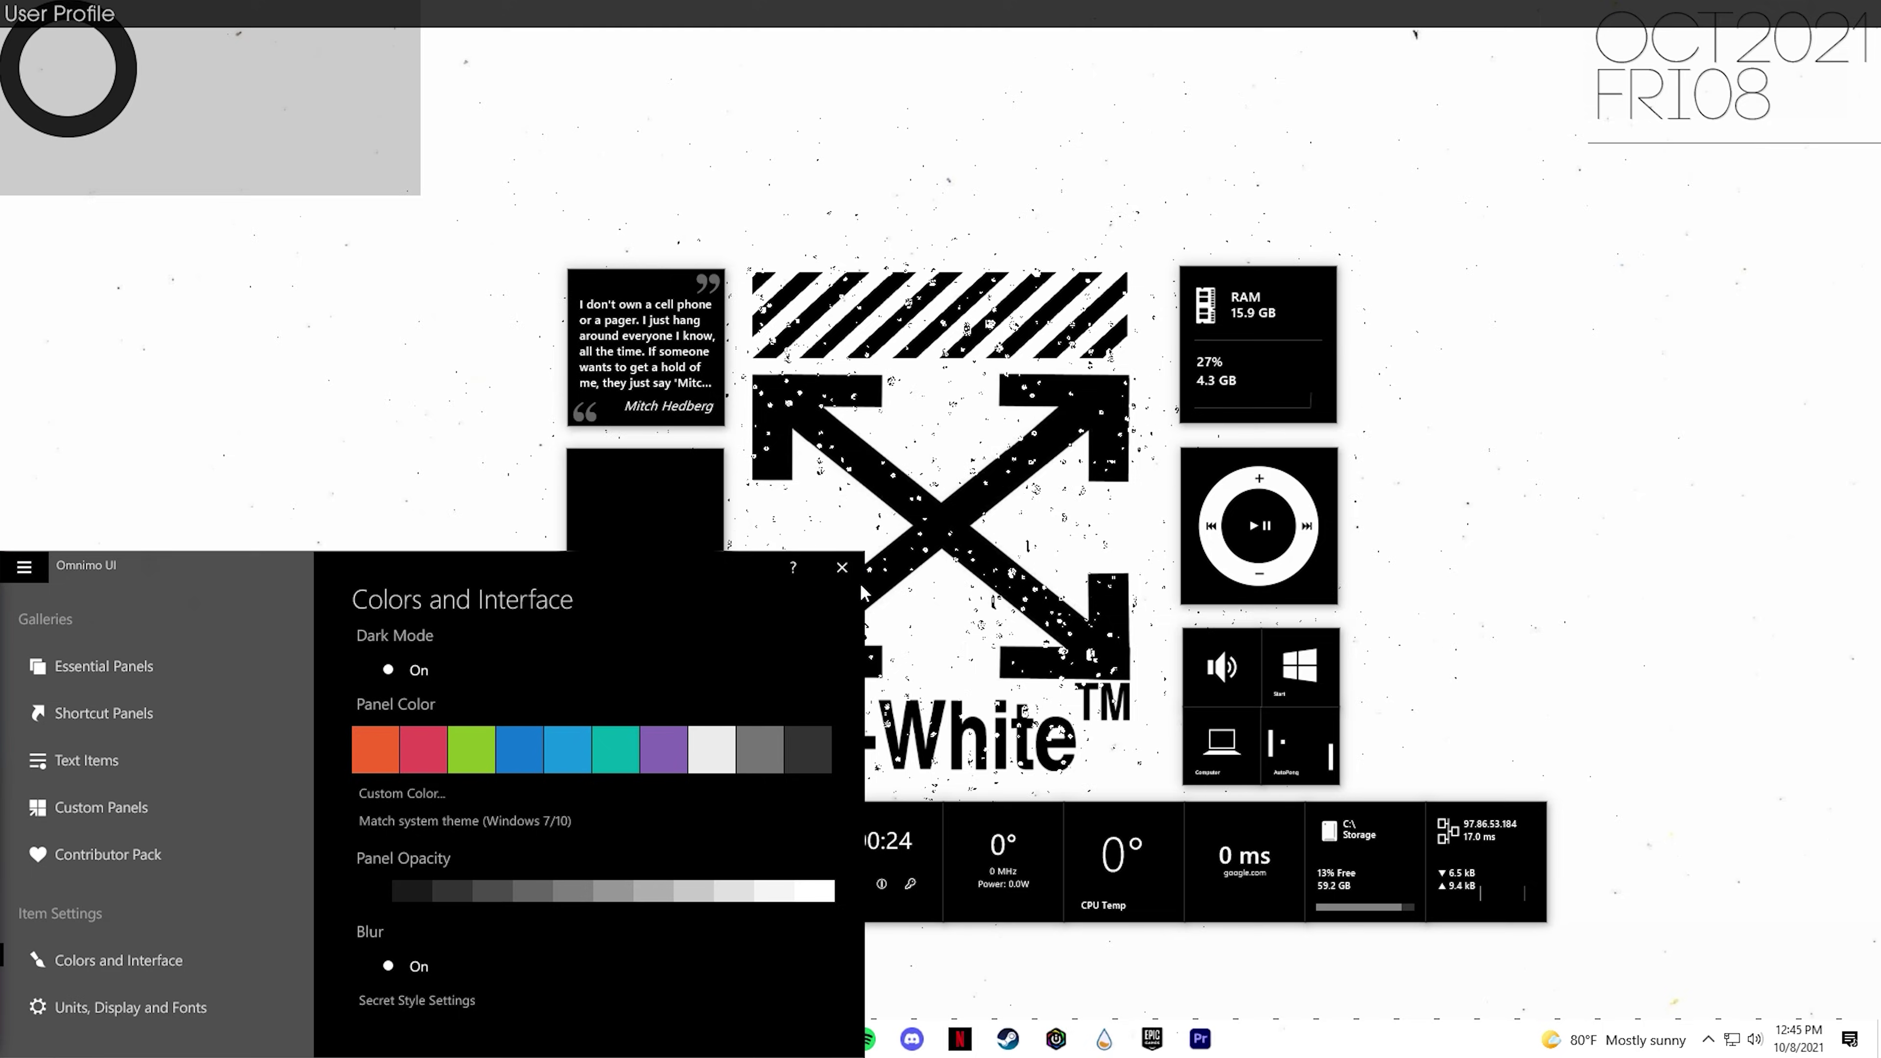
Close Omnimo settings, move the User Profile ring lower and the blur panel top-left.
left_click(842, 568)
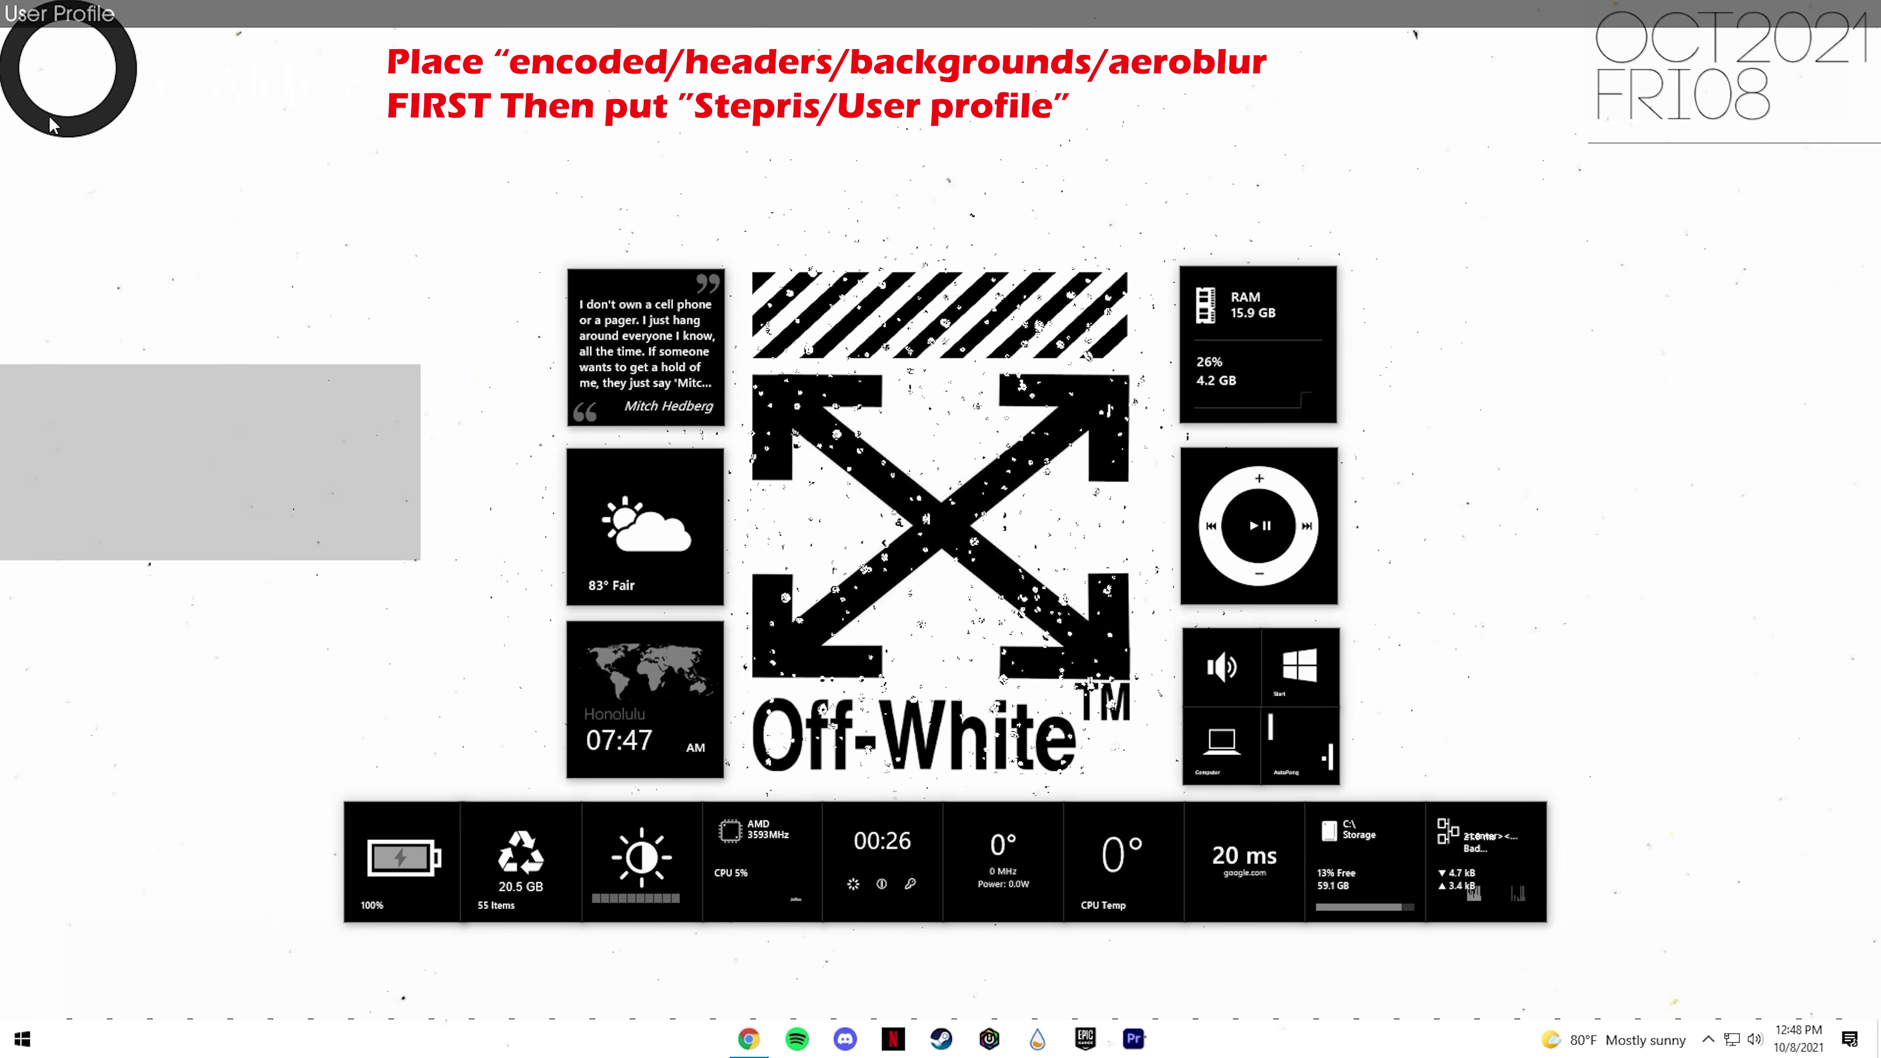
left_click_drag(30, 127, 30, 785)
left_click_drag(51, 541, 23, 164)
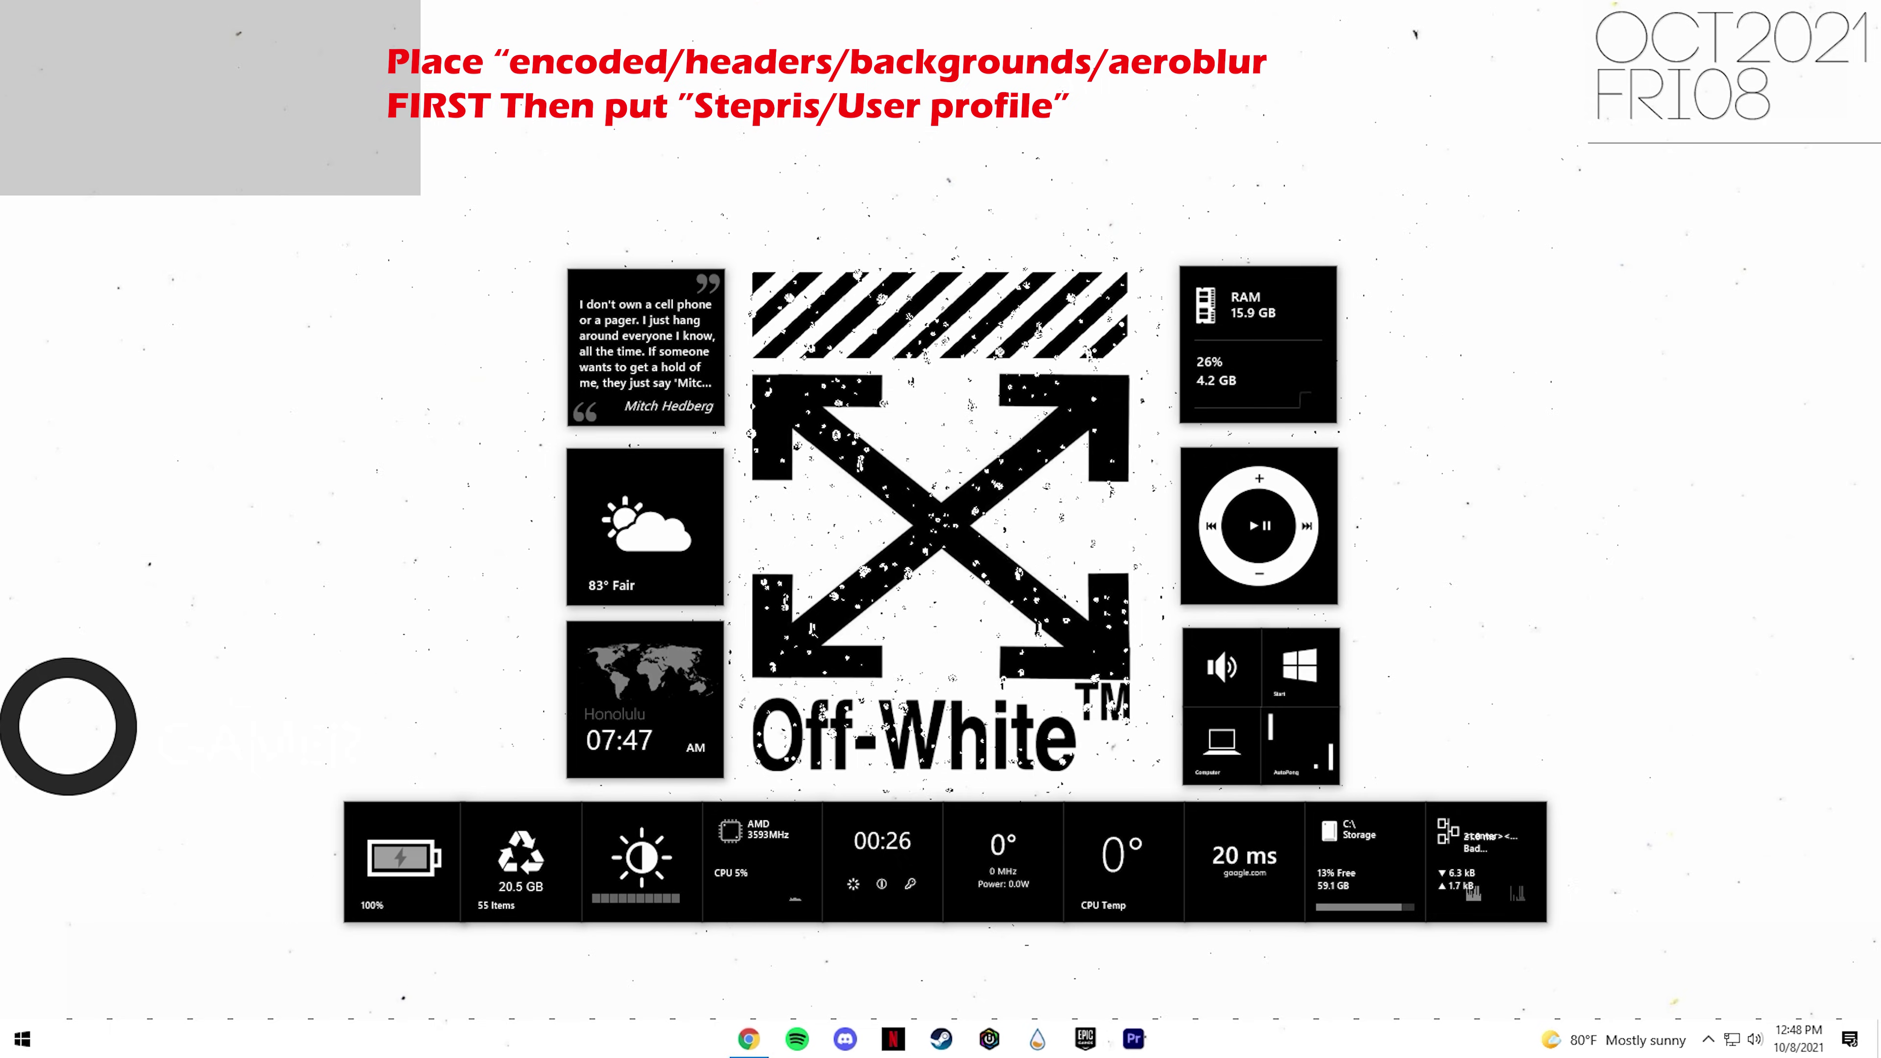